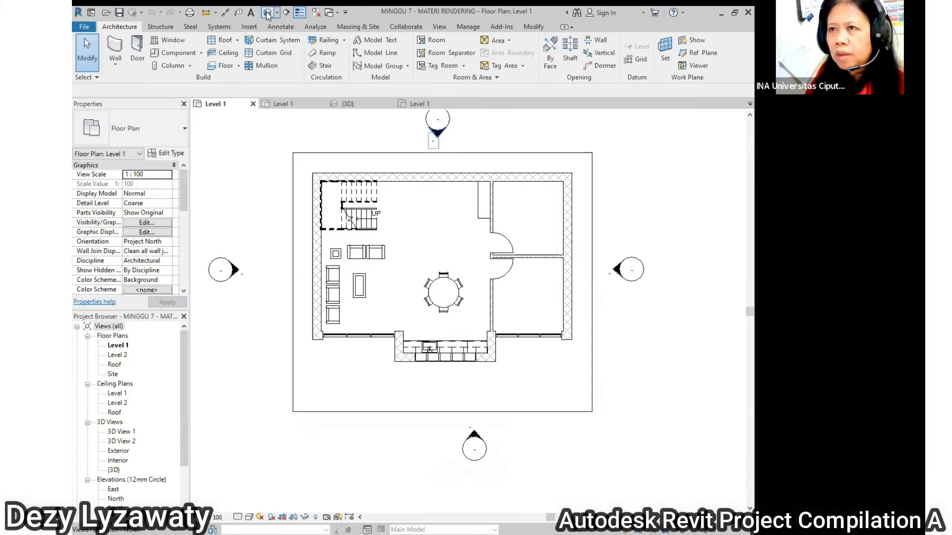
- Examine the house exterior from the front and side in the default 3D view
{"action": "middle_click_drag", "start_coordinate": [446, 298], "coordinate": [497, 361], "text": "shift"}
{"action": "scroll", "coordinate": [497, 361], "scroll_direction": "up", "scroll_amount": 1}
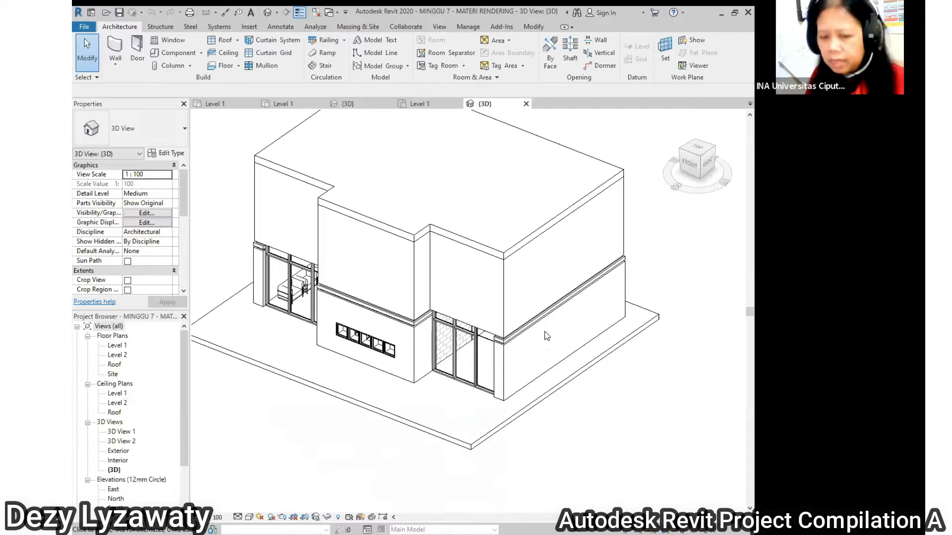
{"action": "middle_click_drag", "start_coordinate": [546, 336], "coordinate": [376, 357], "text": "shift"}
{"action": "scroll", "coordinate": [422, 344], "scroll_direction": "up", "scroll_amount": 1}
{"action": "scroll", "coordinate": [422, 346], "scroll_direction": "down", "scroll_amount": 2}
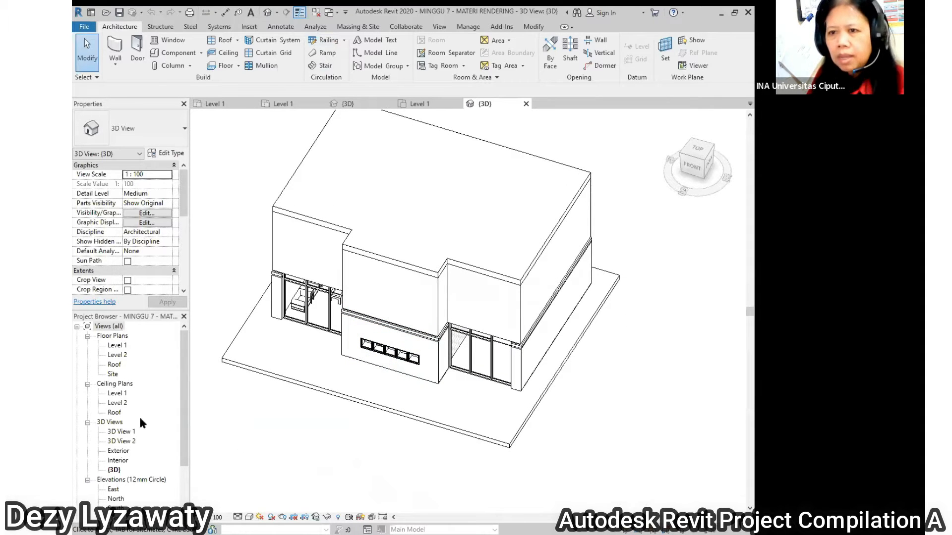
- Open the Level 1 floor plan and frame the whole house layout
{"action": "double_click", "coordinate": [117, 346]}
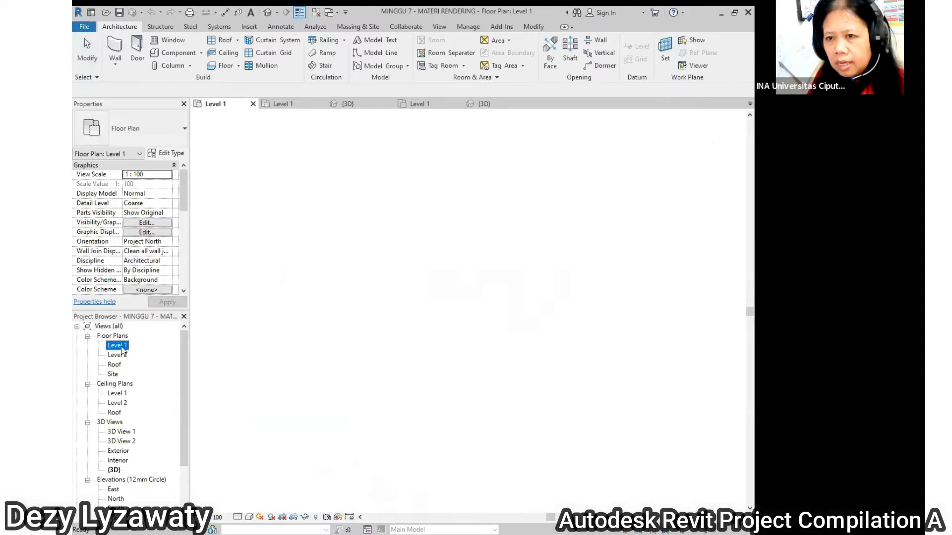
{"action": "scroll", "coordinate": [395, 311], "scroll_direction": "up", "scroll_amount": 2}
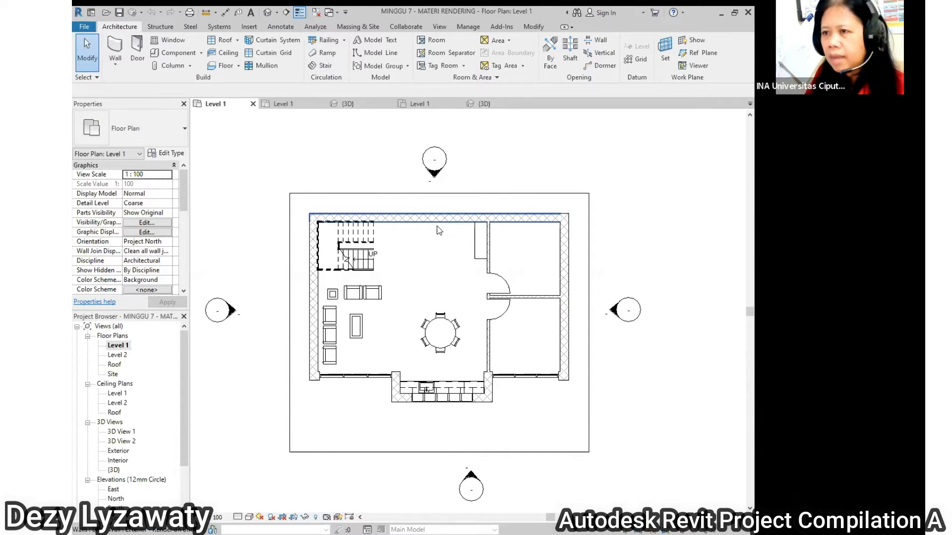
{"action": "scroll", "coordinate": [463, 255], "scroll_direction": "up", "scroll_amount": 1}
{"action": "middle_click_drag", "start_coordinate": [490, 309], "coordinate": [479, 270]}
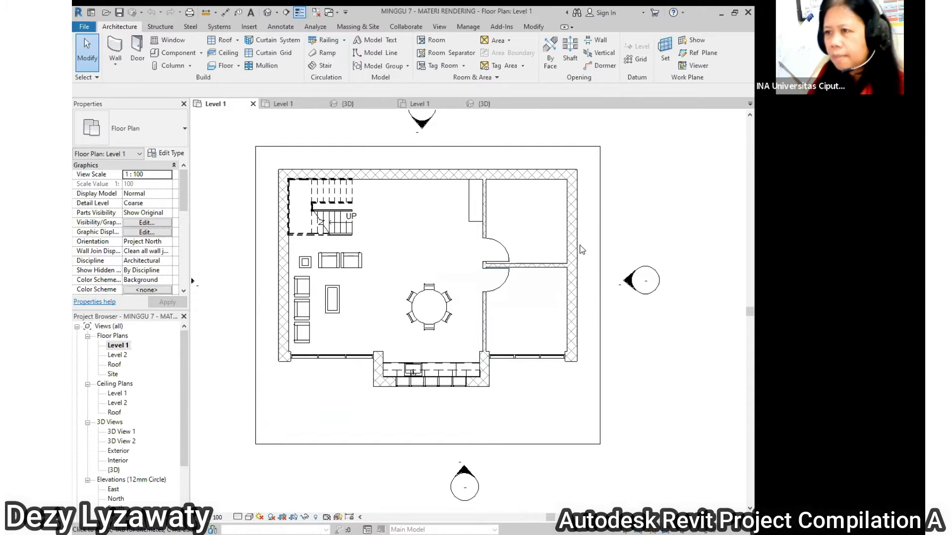
{"action": "middle_click_drag", "start_coordinate": [445, 271], "coordinate": [458, 290]}
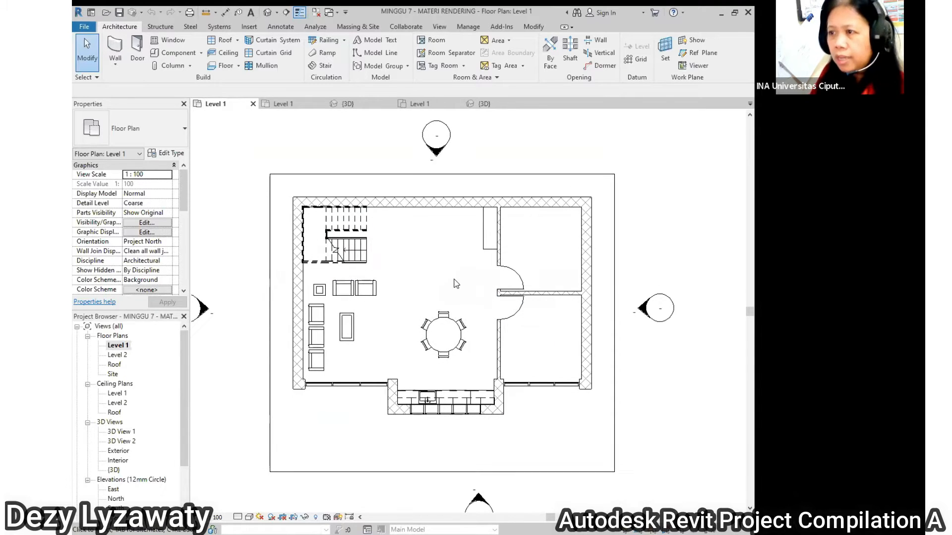
{"action": "middle_click_drag", "start_coordinate": [477, 325], "coordinate": [464, 325]}
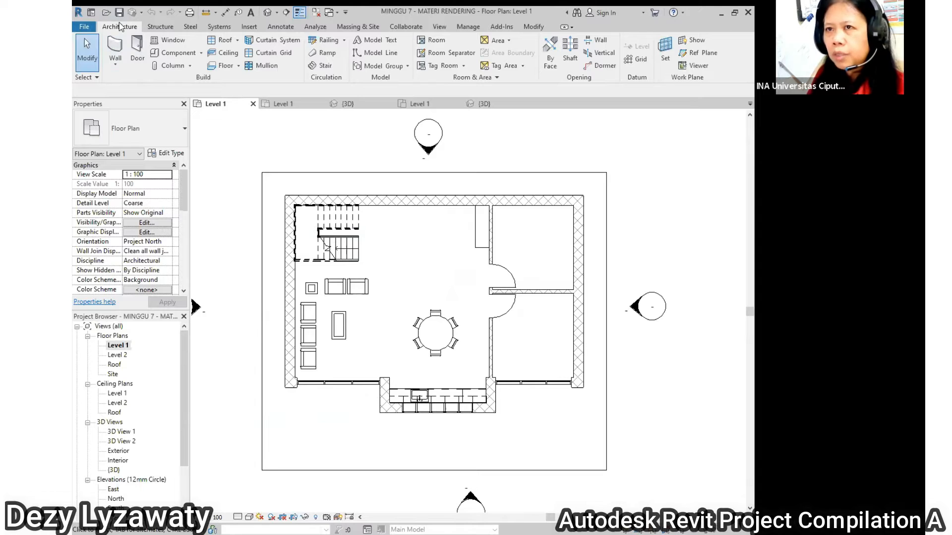
- Look through the component types already loaded in the project, without placing any
{"action": "left_click", "coordinate": [200, 53]}
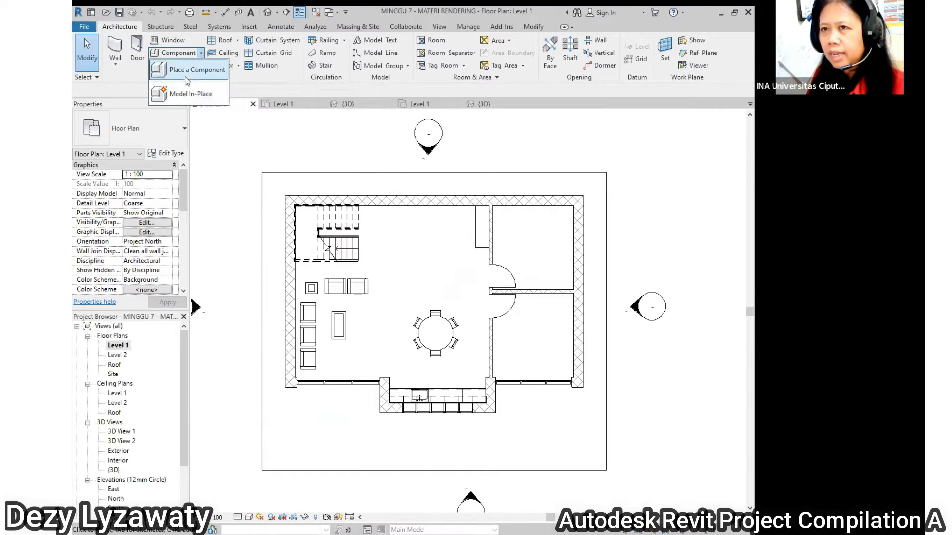
{"action": "left_click", "coordinate": [187, 71]}
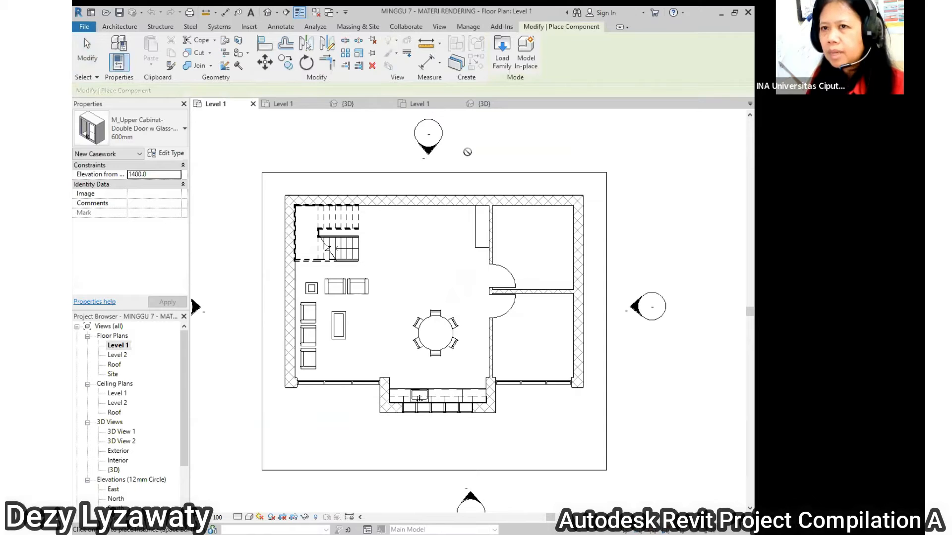
{"action": "left_click", "coordinate": [148, 132]}
{"action": "left_click_drag", "start_coordinate": [230, 245], "coordinate": [205, 147]}
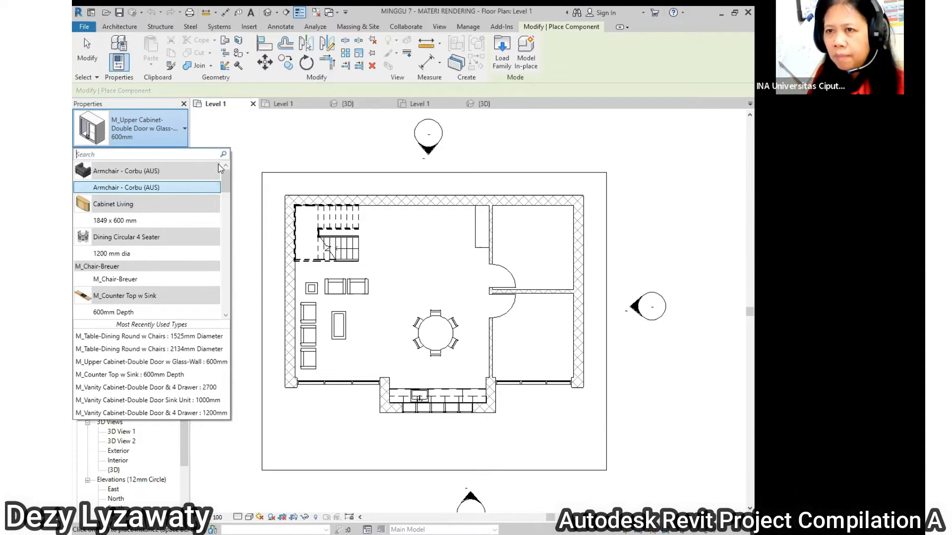
{"action": "left_click_drag", "start_coordinate": [227, 182], "coordinate": [228, 280]}
{"action": "left_click_drag", "start_coordinate": [202, 236], "coordinate": [193, 157]}
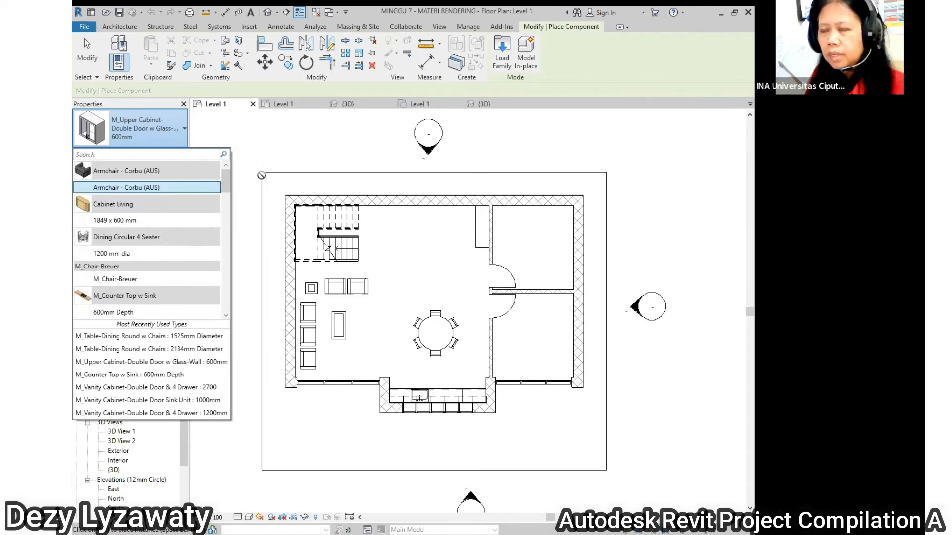
{"action": "key", "text": "Escape"}
{"action": "key", "text": "Escape"}
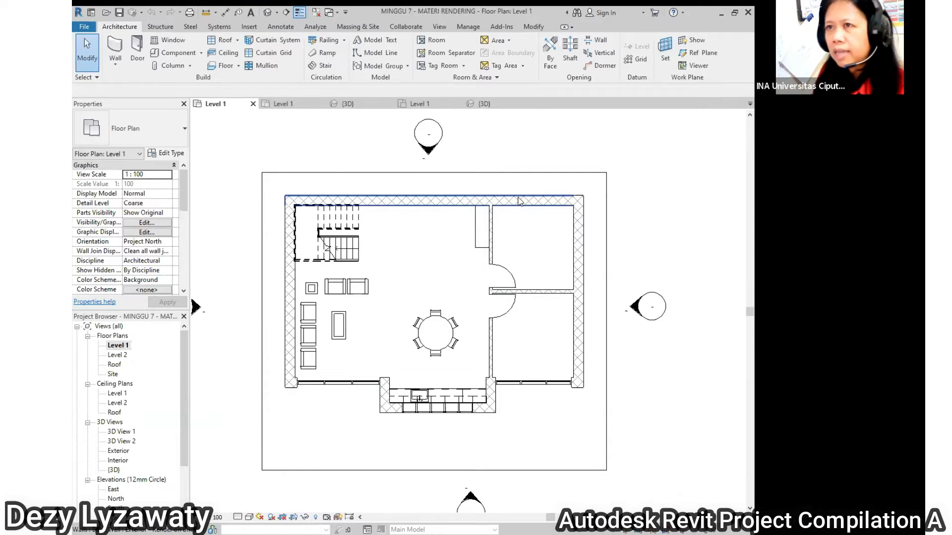
- Start loading a family and browse to ProgramData > Autodesk > RVT 2020 > Libraries > US Metric > Furniture > Beds
{"action": "left_click", "coordinate": [253, 28]}
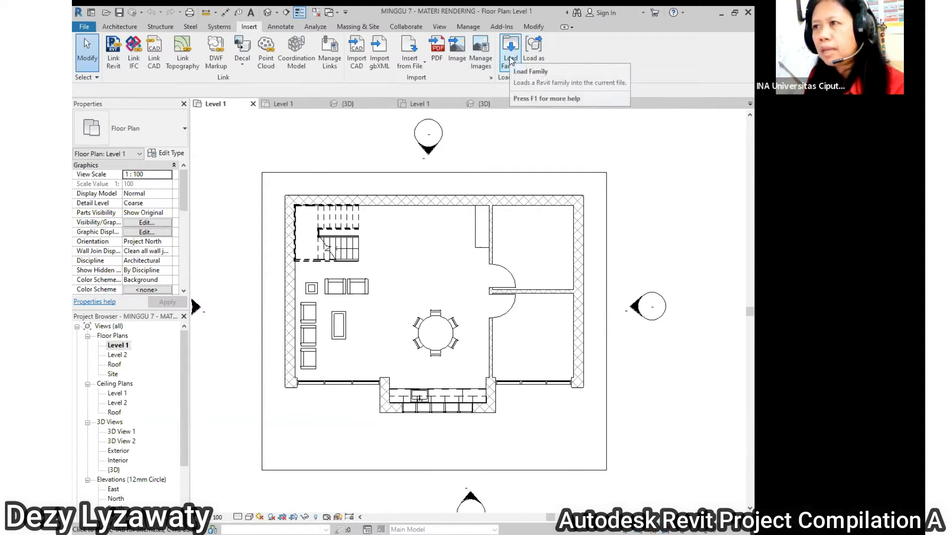
{"action": "left_click", "coordinate": [510, 57]}
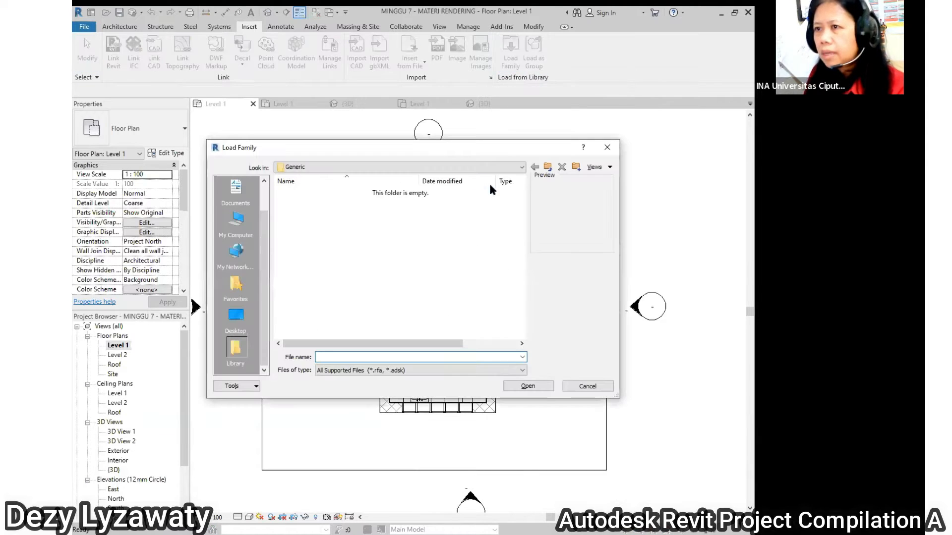
{"action": "left_click", "coordinate": [497, 169]}
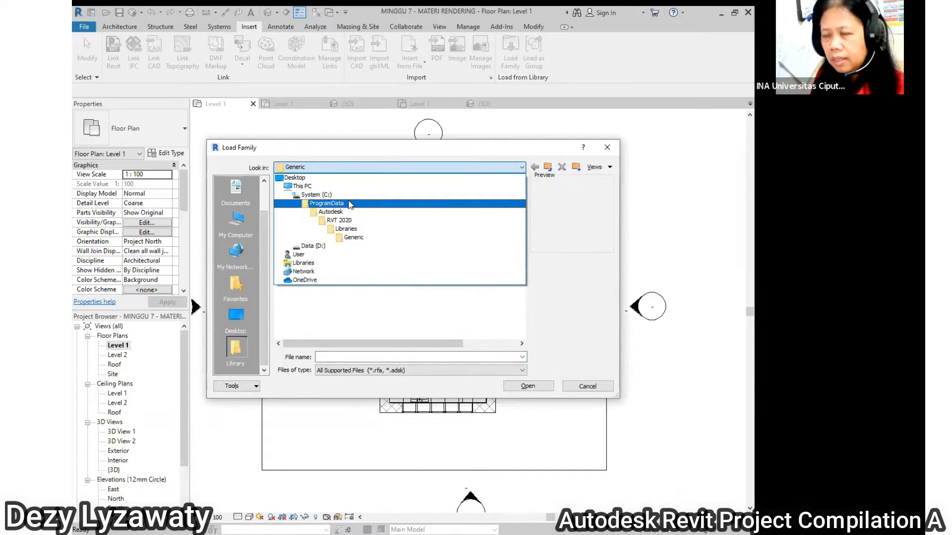
{"action": "left_click", "coordinate": [350, 204]}
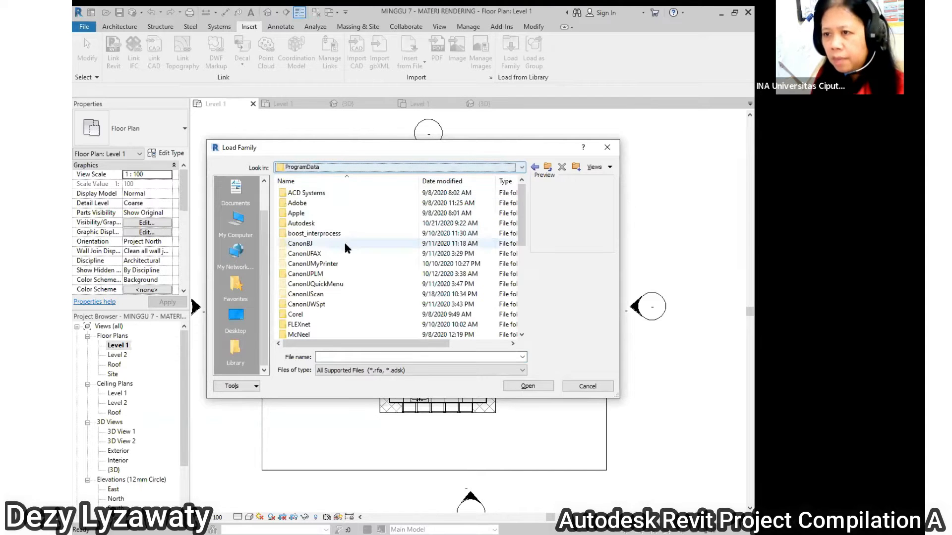
{"action": "double_click", "coordinate": [320, 224]}
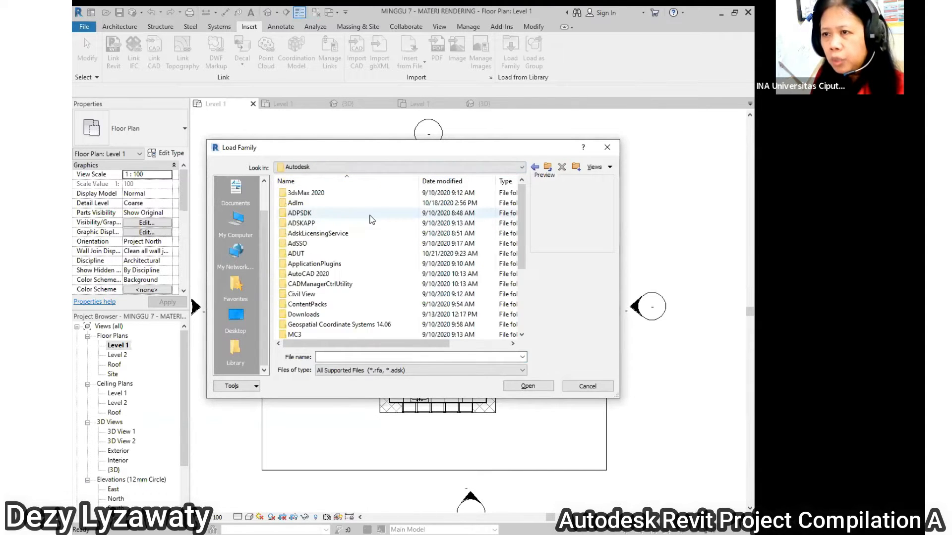
{"action": "scroll", "coordinate": [374, 218], "scroll_direction": "down", "scroll_amount": 3}
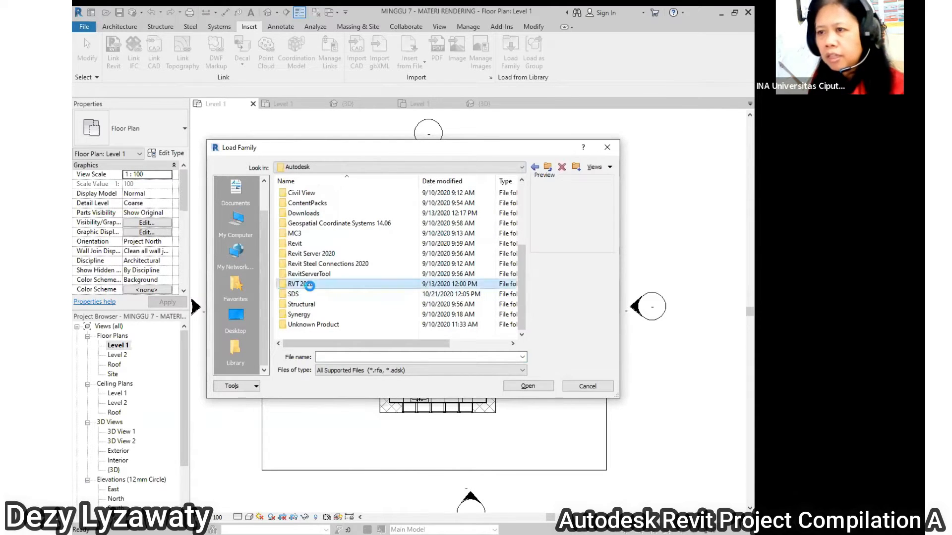
{"action": "double_click", "coordinate": [309, 285]}
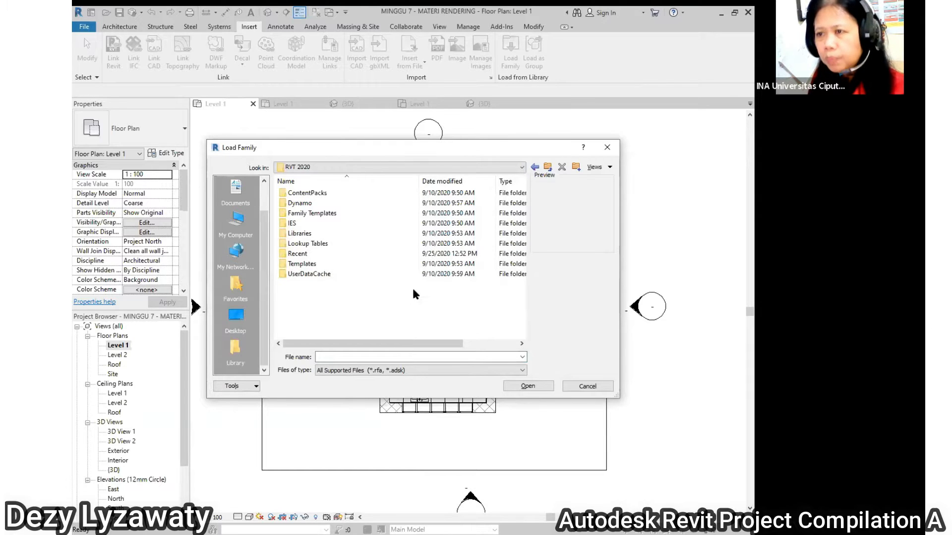
{"action": "double_click", "coordinate": [308, 234]}
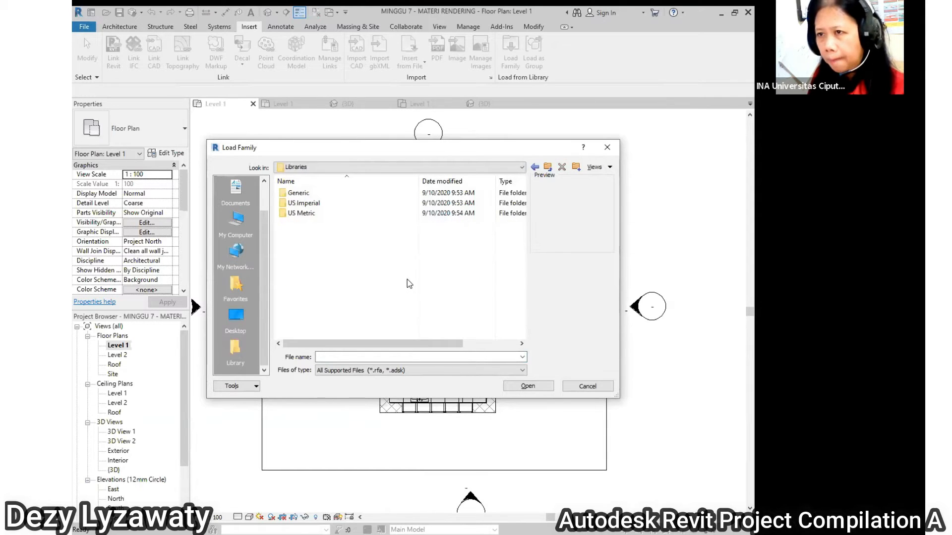
{"action": "double_click", "coordinate": [308, 216]}
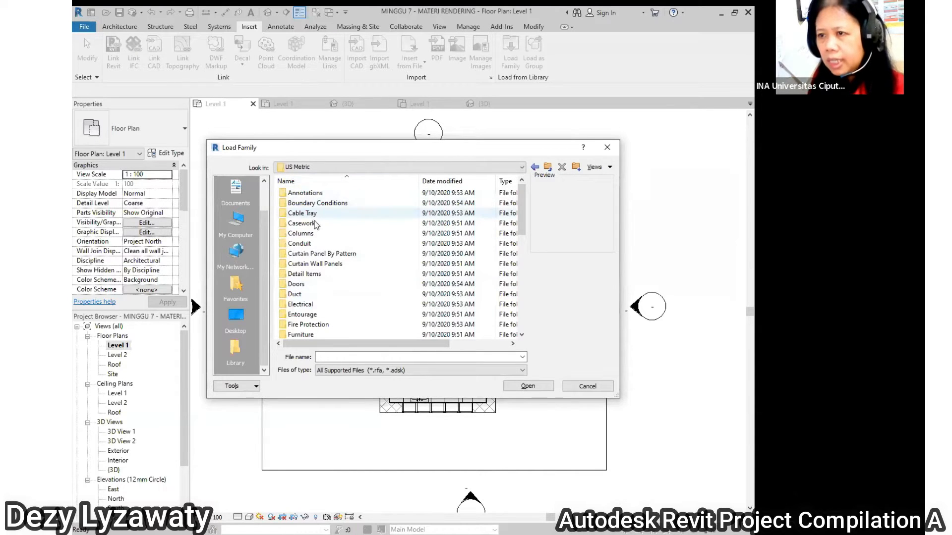
{"action": "scroll", "coordinate": [318, 218], "scroll_direction": "down", "scroll_amount": 3}
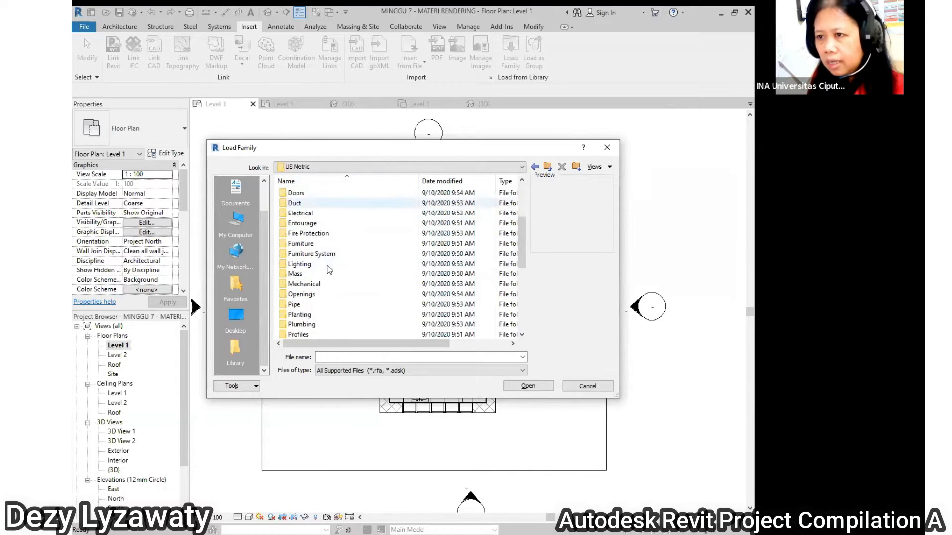
{"action": "double_click", "coordinate": [306, 245]}
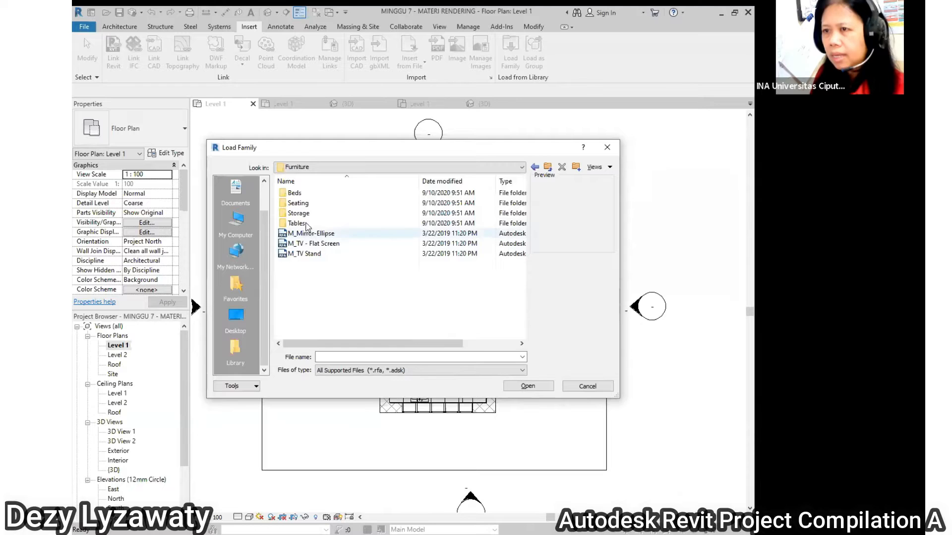
{"action": "double_click", "coordinate": [295, 194]}
- Compare the previews of the bed families and load M_Bed-Standard into the project
{"action": "left_click", "coordinate": [320, 195]}
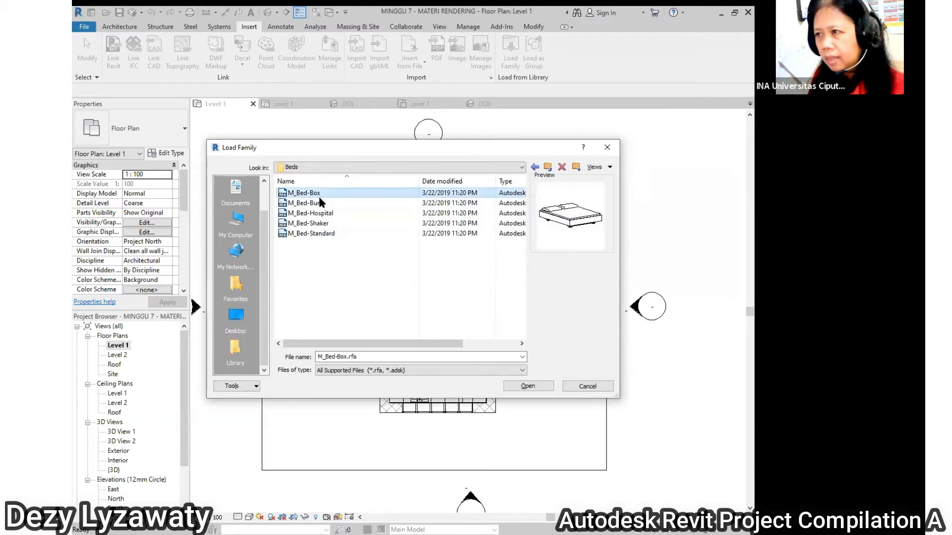
{"action": "left_click", "coordinate": [320, 201]}
{"action": "left_click", "coordinate": [320, 194]}
{"action": "left_click", "coordinate": [320, 236]}
{"action": "left_click", "coordinate": [321, 214]}
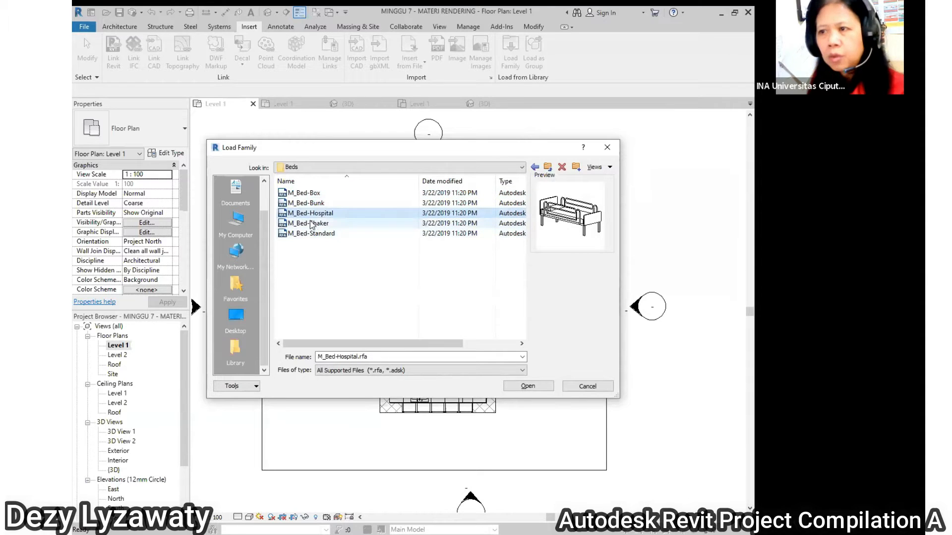
{"action": "left_click", "coordinate": [312, 224]}
{"action": "left_click", "coordinate": [310, 194]}
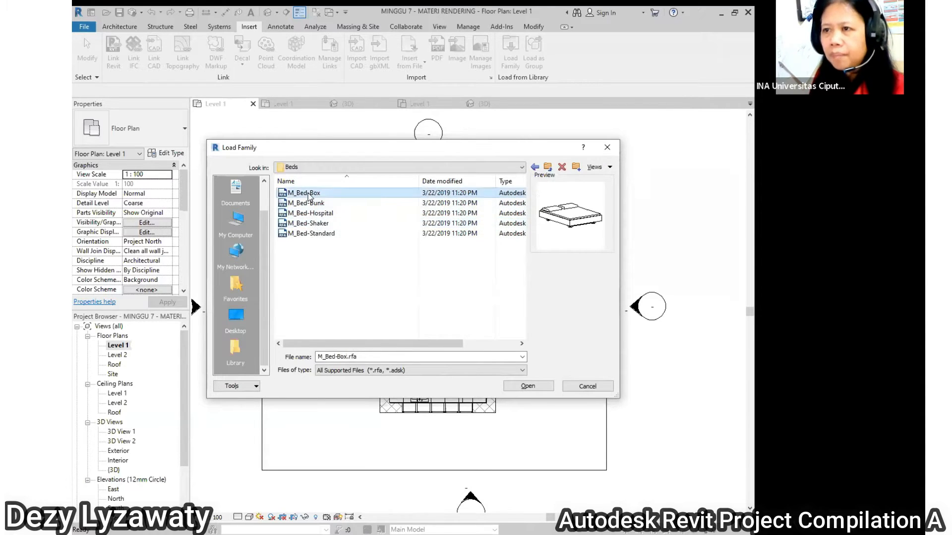
{"action": "left_click", "coordinate": [323, 235]}
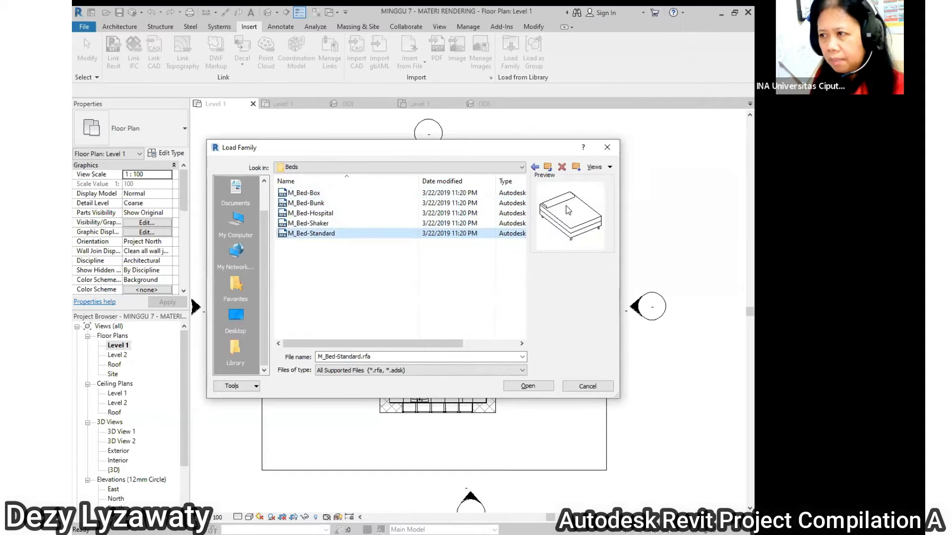
{"action": "left_click", "coordinate": [545, 386]}
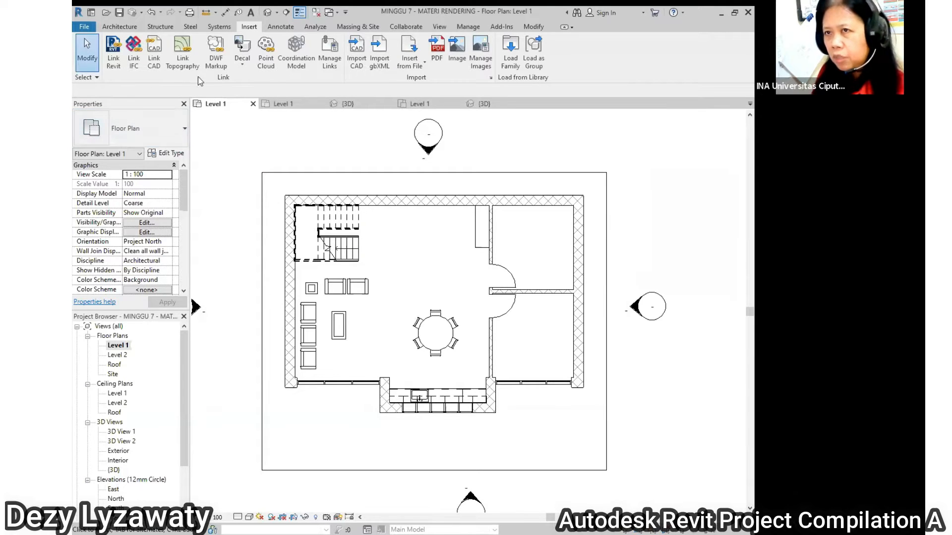
- Start loading another family and browse from ProgramData through Autodesk > RVT 2020 > Libraries to the US Metric folder
{"action": "left_click", "coordinate": [511, 55]}
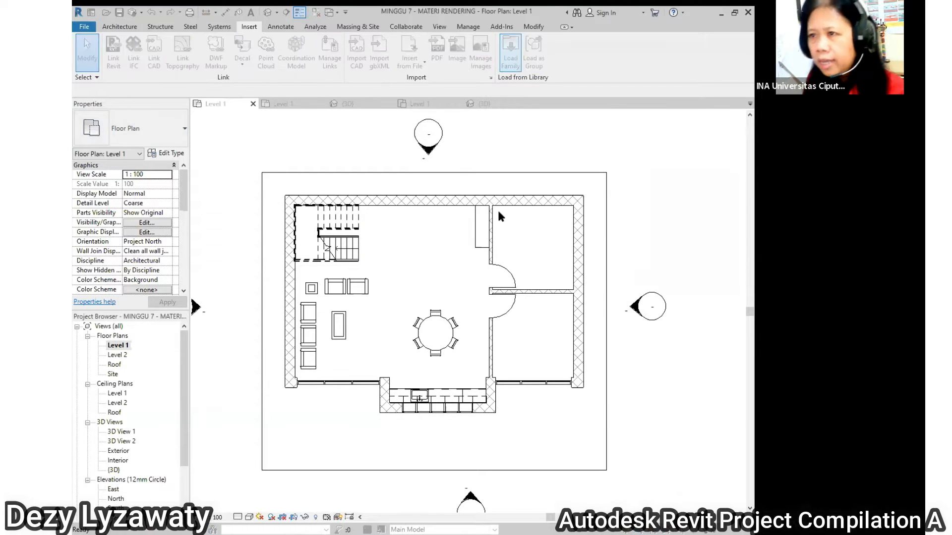
{"action": "left_click", "coordinate": [548, 169]}
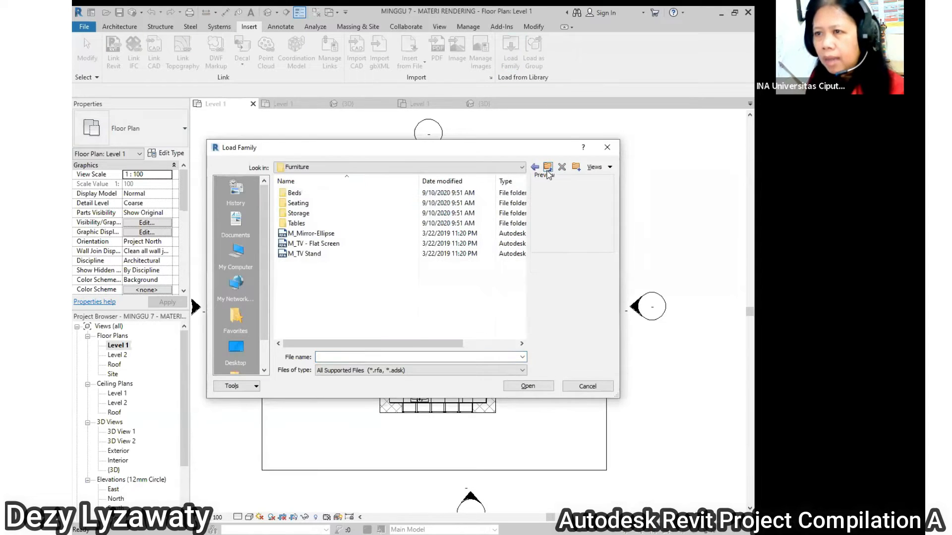
{"action": "left_click", "coordinate": [392, 167]}
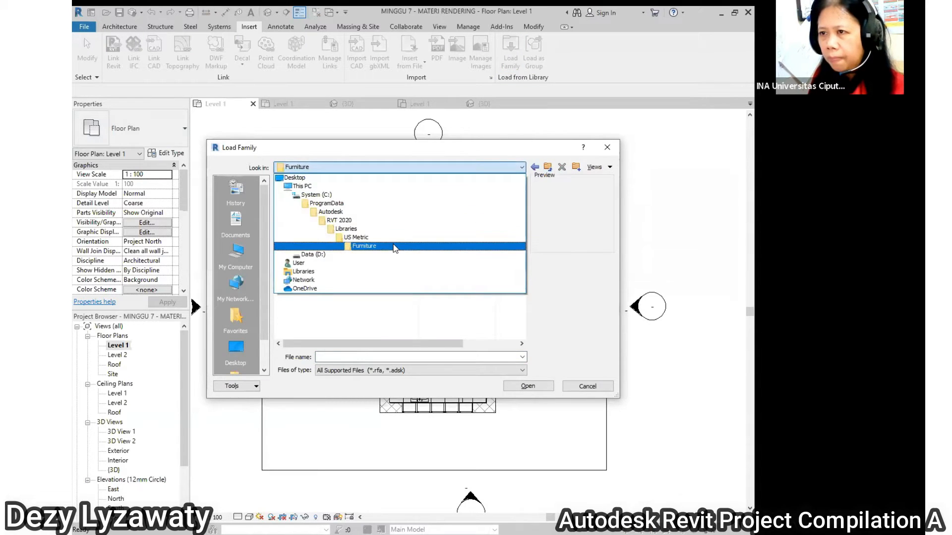
{"action": "left_click", "coordinate": [388, 220]}
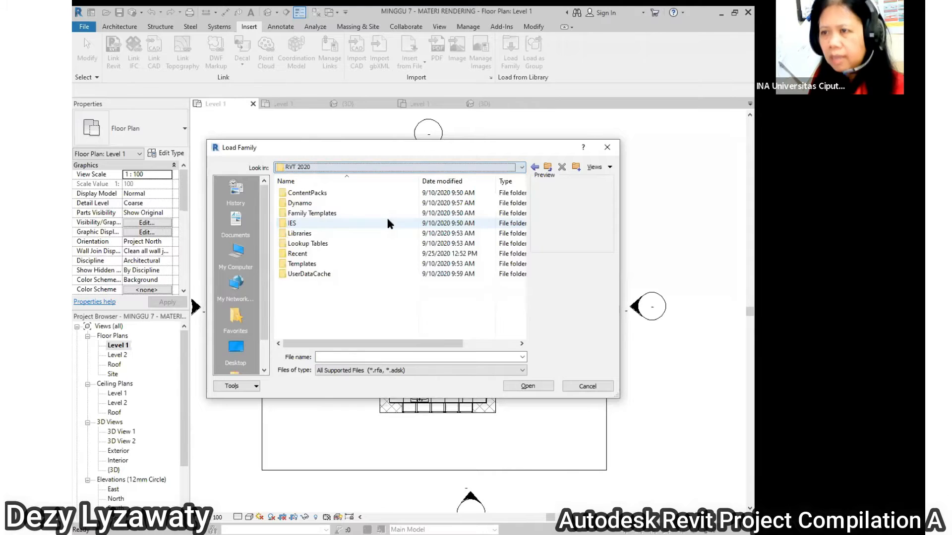
{"action": "left_click", "coordinate": [489, 168]}
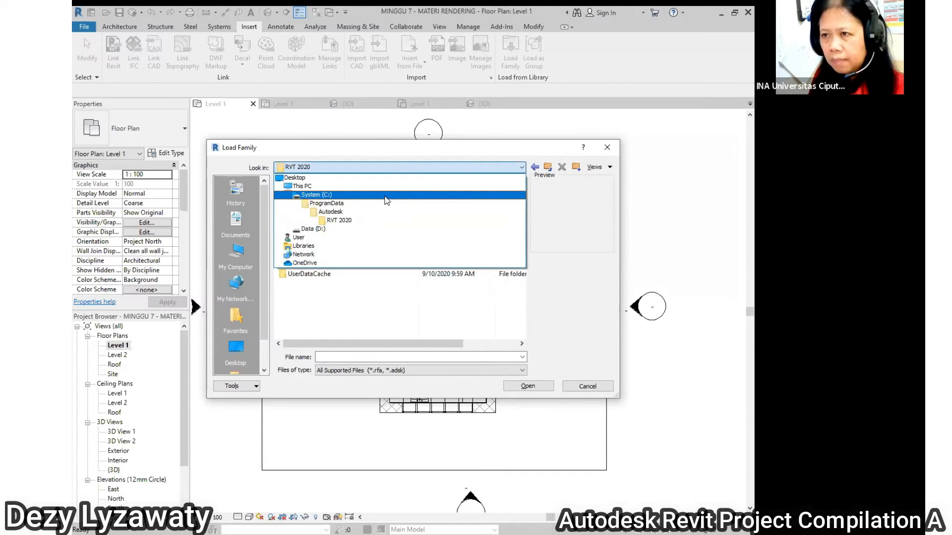
{"action": "left_click", "coordinate": [387, 204]}
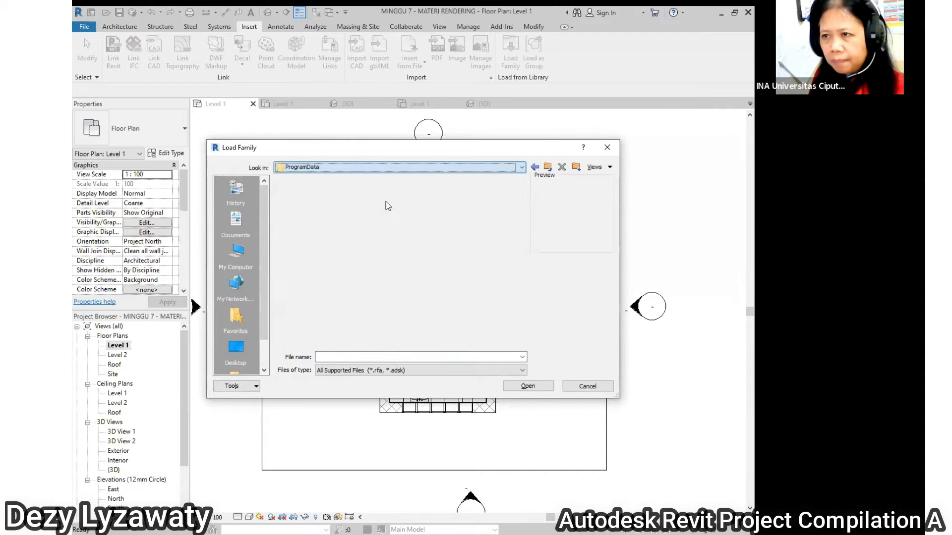
{"action": "double_click", "coordinate": [338, 224]}
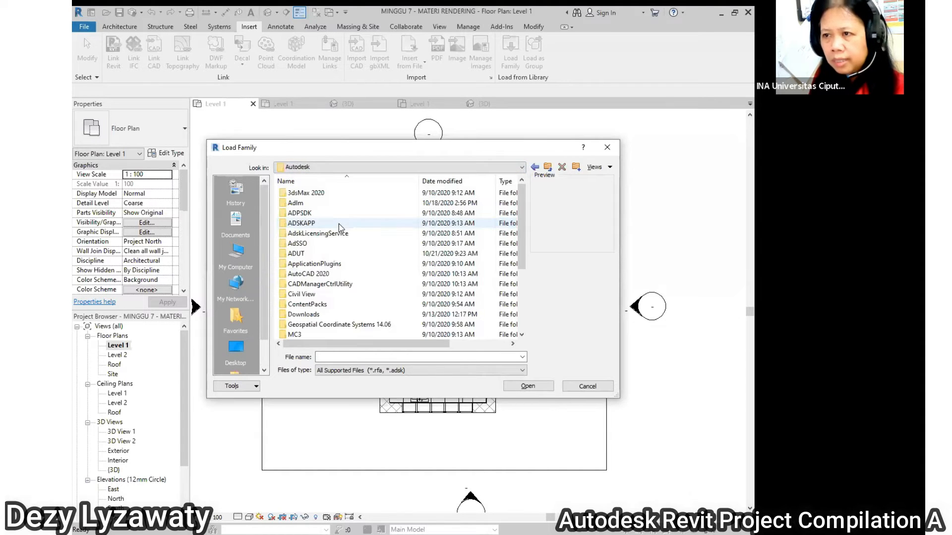
{"action": "scroll", "coordinate": [343, 279], "scroll_direction": "down", "scroll_amount": 4}
{"action": "double_click", "coordinate": [301, 284]}
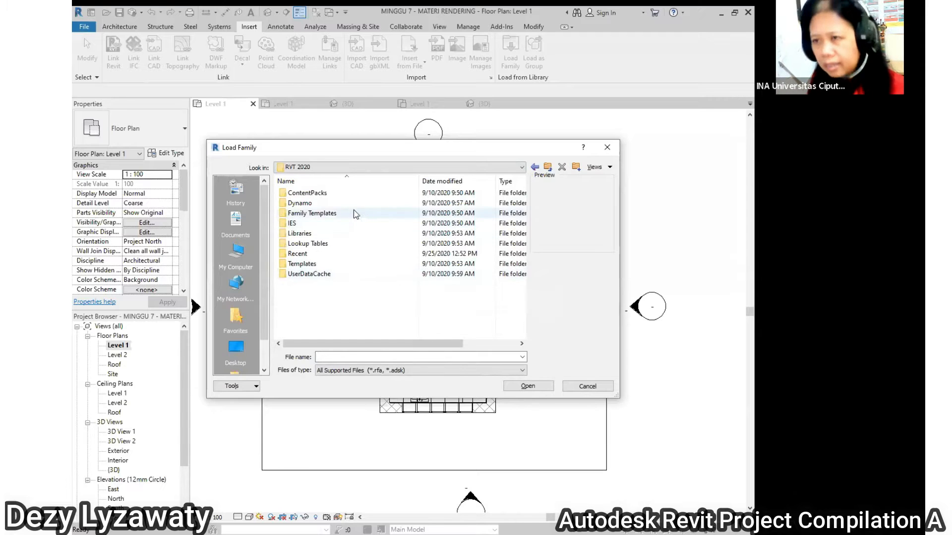
{"action": "double_click", "coordinate": [342, 234]}
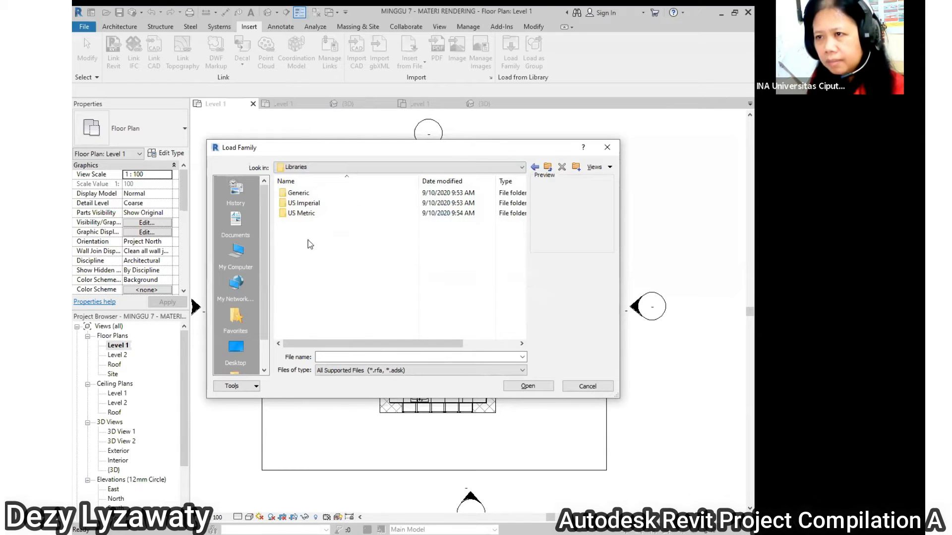
{"action": "double_click", "coordinate": [302, 213]}
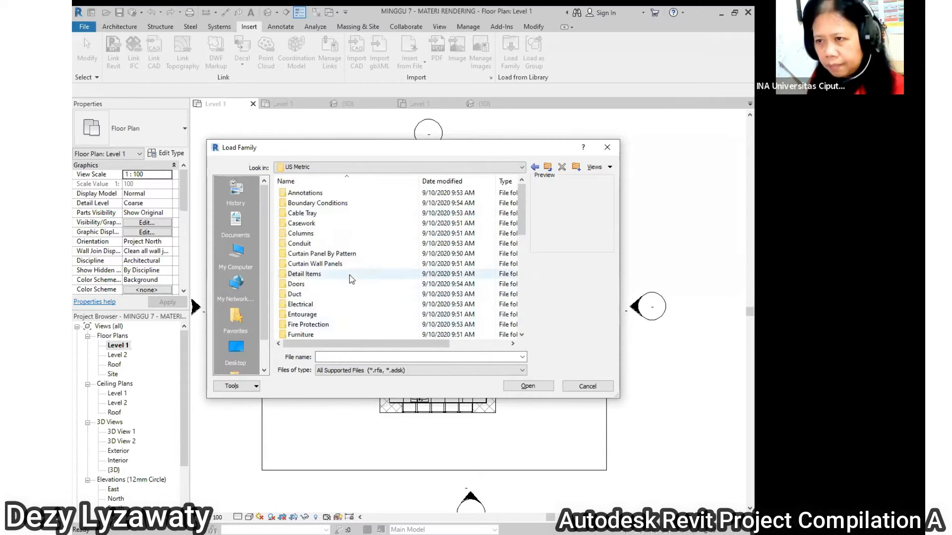
- Open the Entourage folder and preview the M_RPC Beetle, Chair, Female and Male families
{"action": "scroll", "coordinate": [350, 279], "scroll_direction": "down", "scroll_amount": 3}
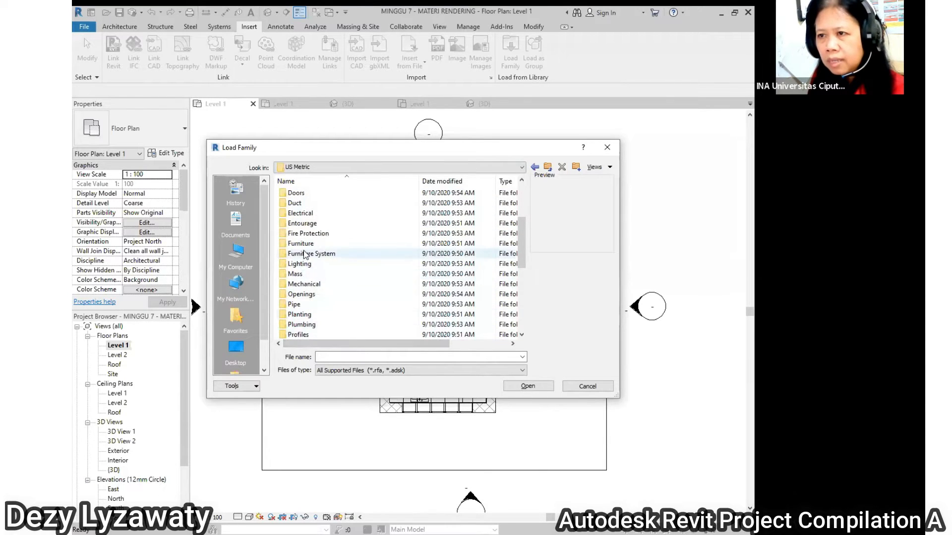
{"action": "double_click", "coordinate": [303, 223]}
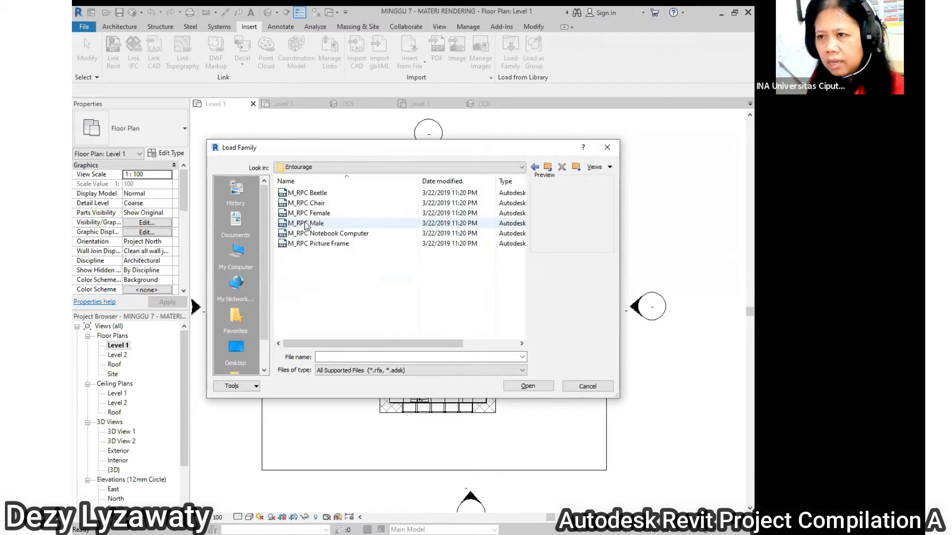
{"action": "left_click", "coordinate": [313, 193]}
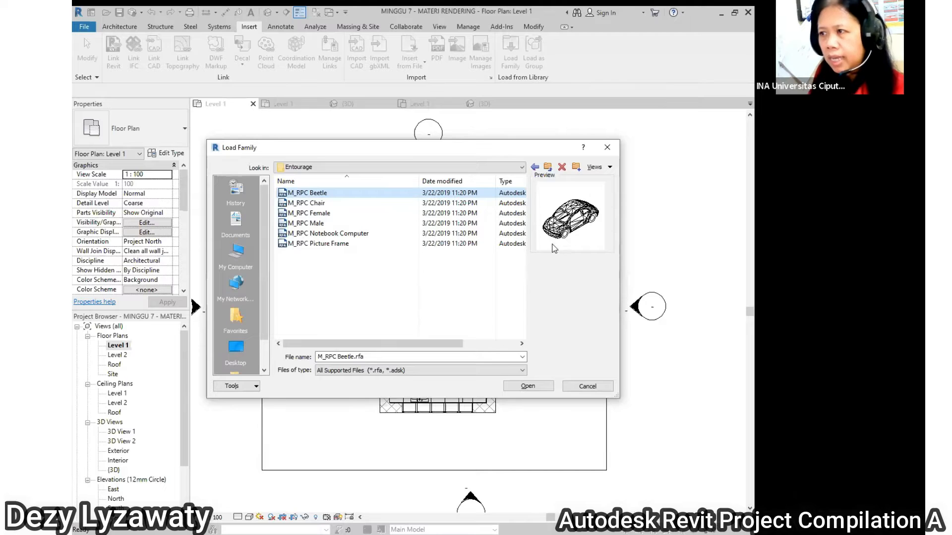
{"action": "left_click", "coordinate": [306, 204]}
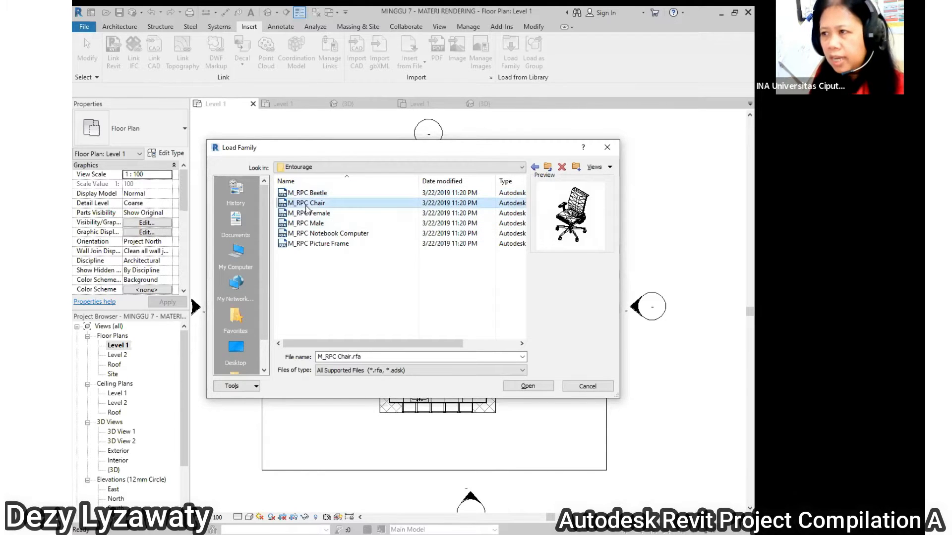
{"action": "left_click", "coordinate": [309, 213]}
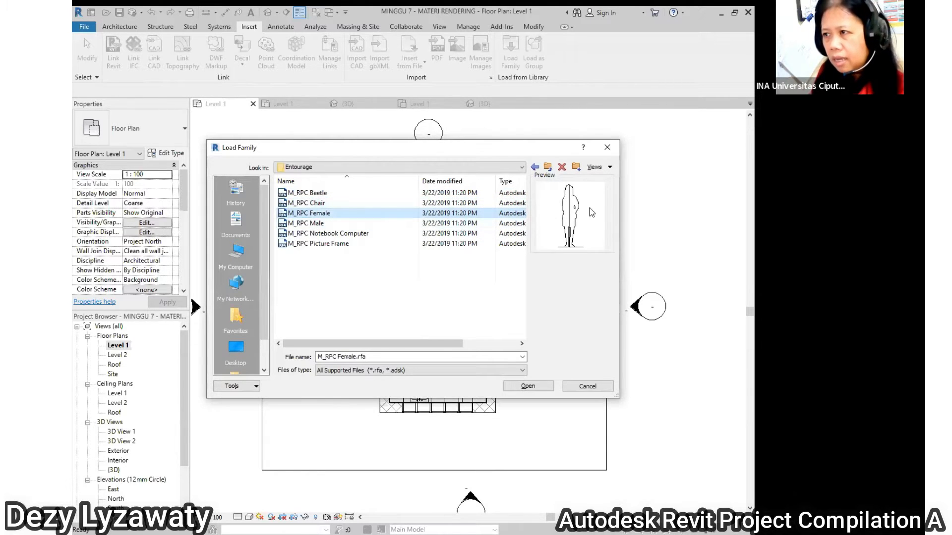
{"action": "left_click", "coordinate": [312, 223]}
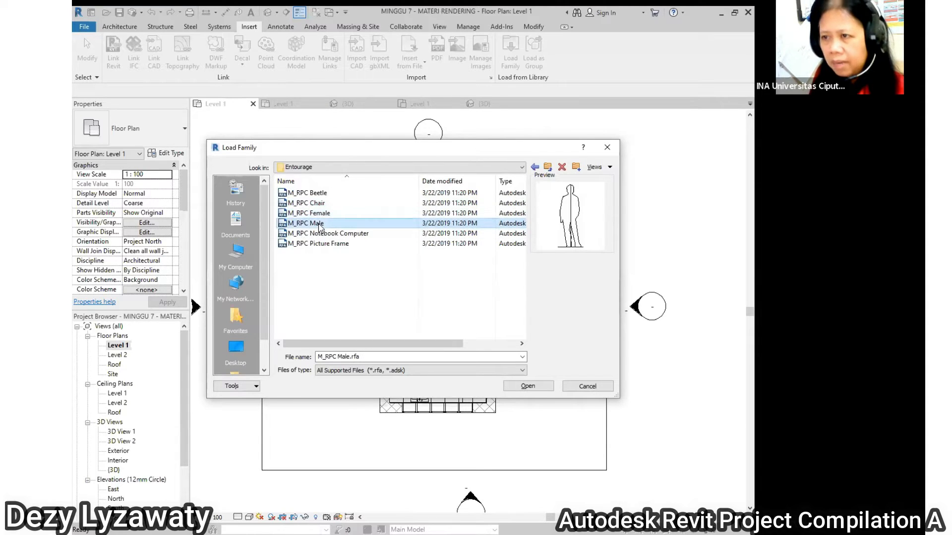
- Browse to US Metric > Furniture > Seating and preview several sofa and chair families, including M_Sofa-Pensi and M_Chair-Desk, without loading any
{"action": "left_click", "coordinate": [548, 168]}
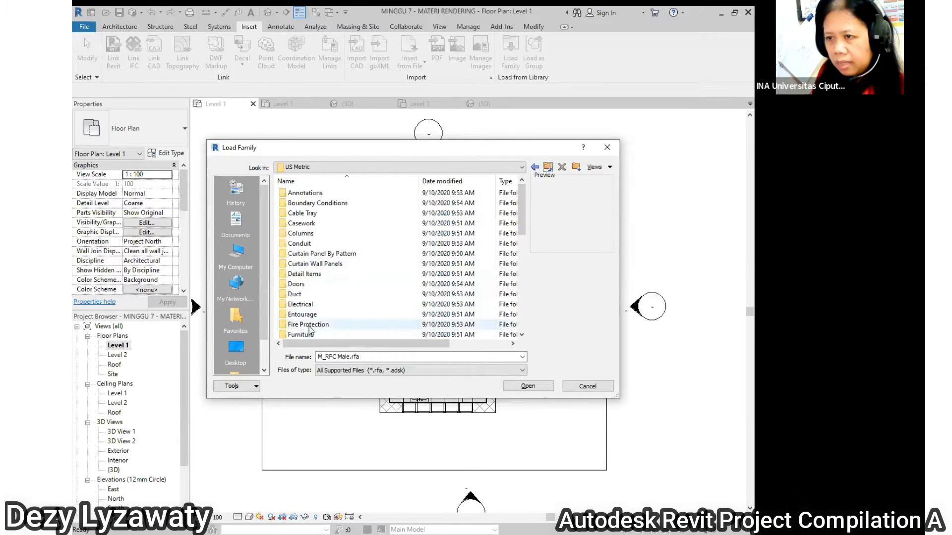
{"action": "scroll", "coordinate": [330, 304], "scroll_direction": "down", "scroll_amount": 2}
{"action": "double_click", "coordinate": [313, 274]}
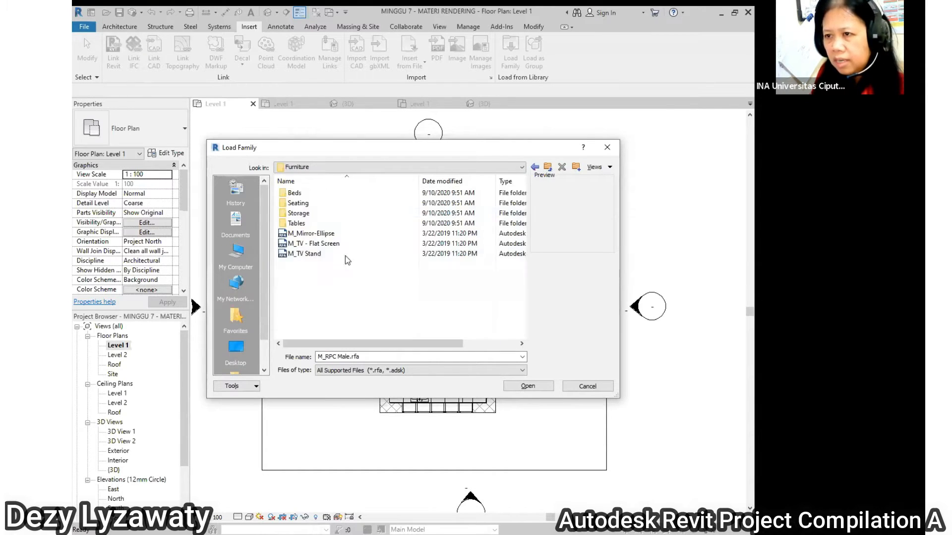
{"action": "double_click", "coordinate": [309, 203]}
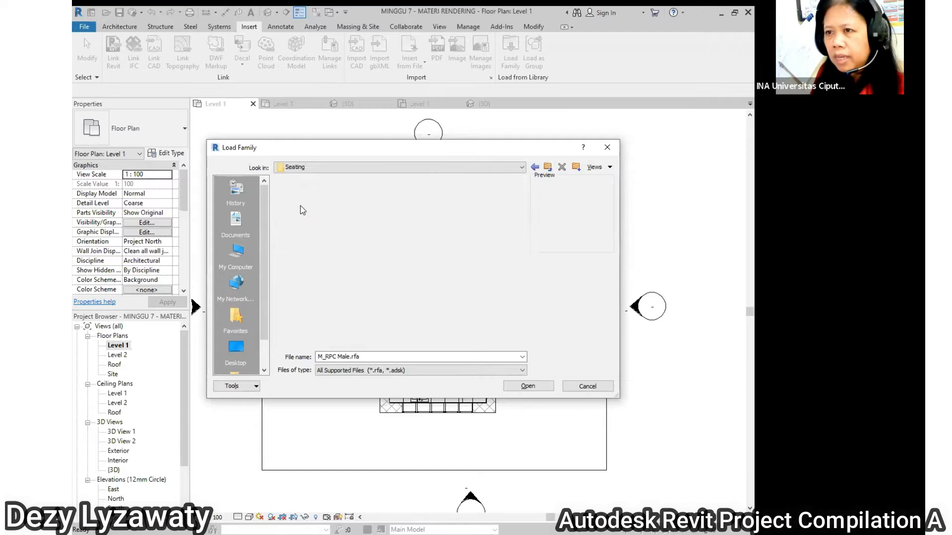
{"action": "left_click", "coordinate": [317, 196]}
{"action": "left_click", "coordinate": [316, 326]}
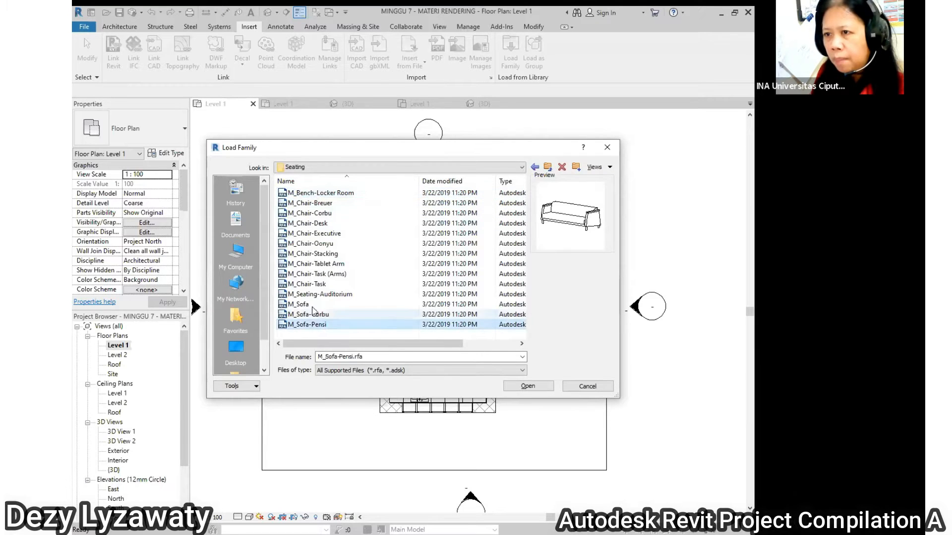
{"action": "left_click", "coordinate": [308, 285]}
{"action": "left_click", "coordinate": [313, 254]}
{"action": "left_click", "coordinate": [311, 223]}
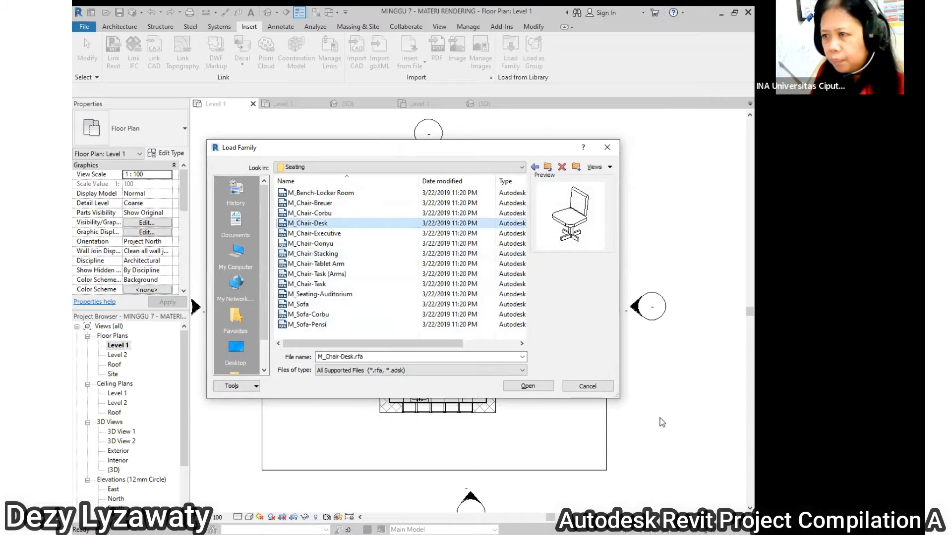
{"action": "left_click", "coordinate": [588, 386]}
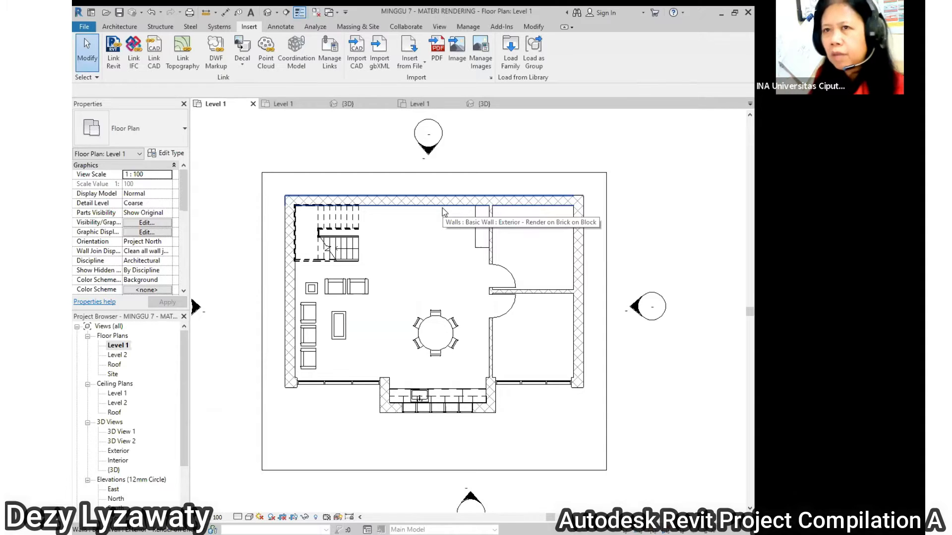
- Start placing a component and view the available types around M_Bed-Standard, keeping the 1372 x 1905mm - Double type
{"action": "left_click", "coordinate": [119, 26]}
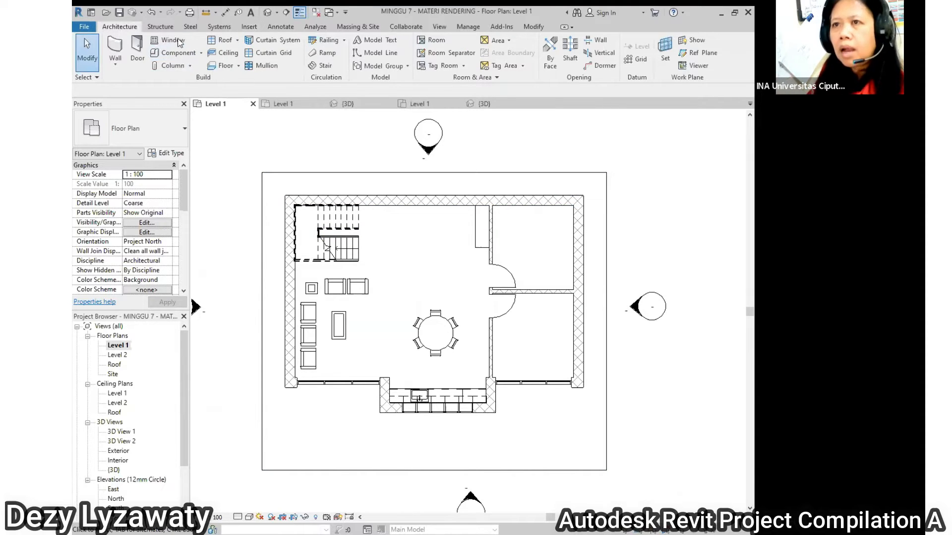
{"action": "left_click", "coordinate": [201, 53]}
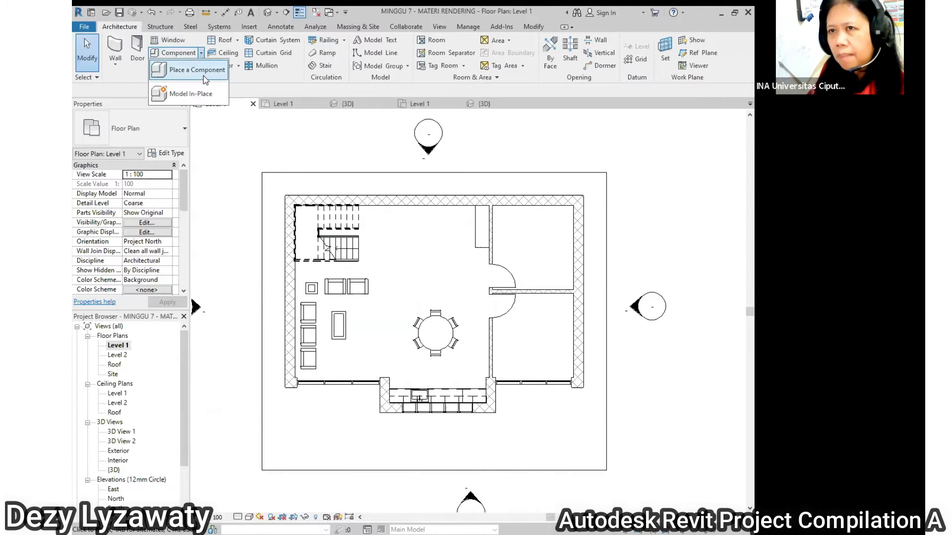
{"action": "left_click", "coordinate": [203, 73]}
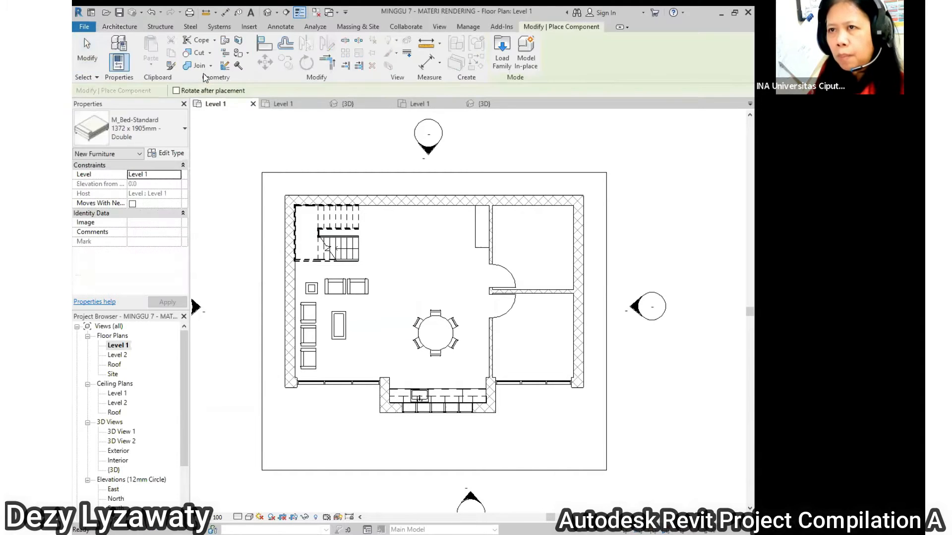
{"action": "left_click", "coordinate": [171, 122]}
{"action": "mouse_move", "coordinate": [228, 184]}
{"action": "left_mouse_down"}
{"action": "mouse_move", "coordinate": [229, 212]}
{"action": "mouse_move", "coordinate": [218, 172]}
{"action": "left_mouse_up"}
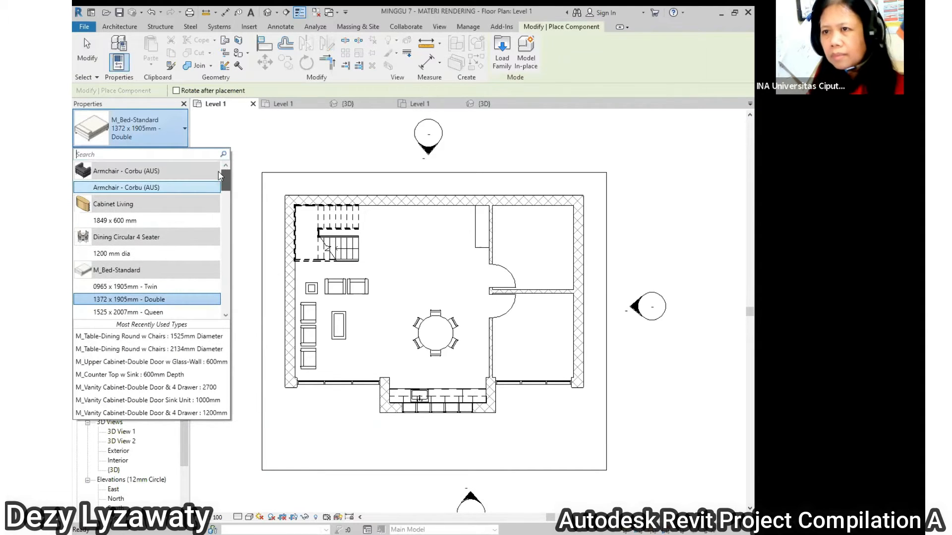
{"action": "left_click", "coordinate": [327, 197]}
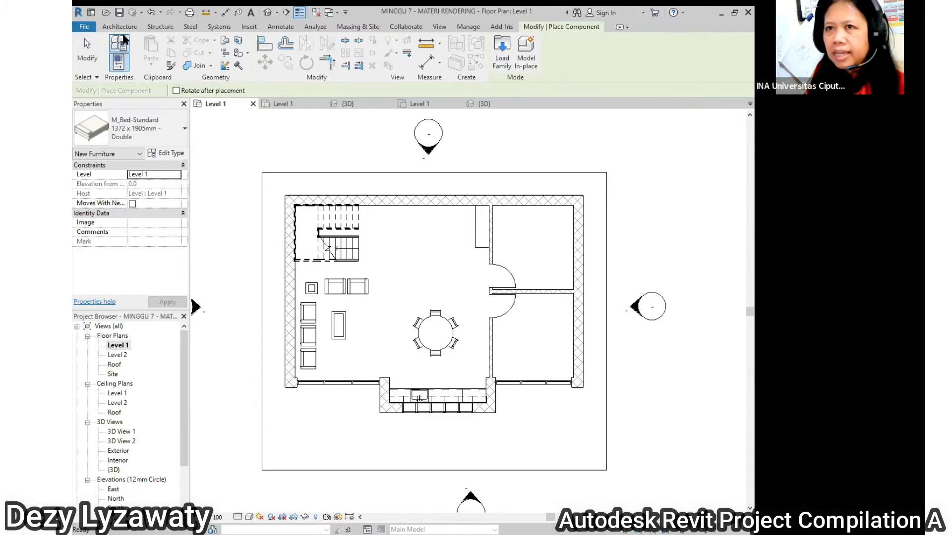
- Place a 600 x 900mm Table - End component about 600 mm below the upper wall and 1845 mm from the interior bedroom wall, and end placement
{"action": "left_click", "coordinate": [120, 26]}
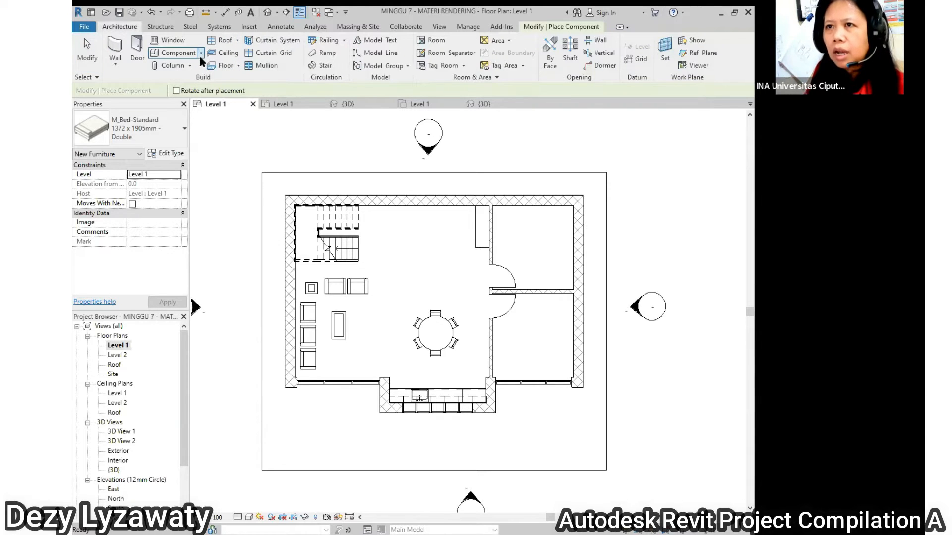
{"action": "left_click", "coordinate": [202, 54]}
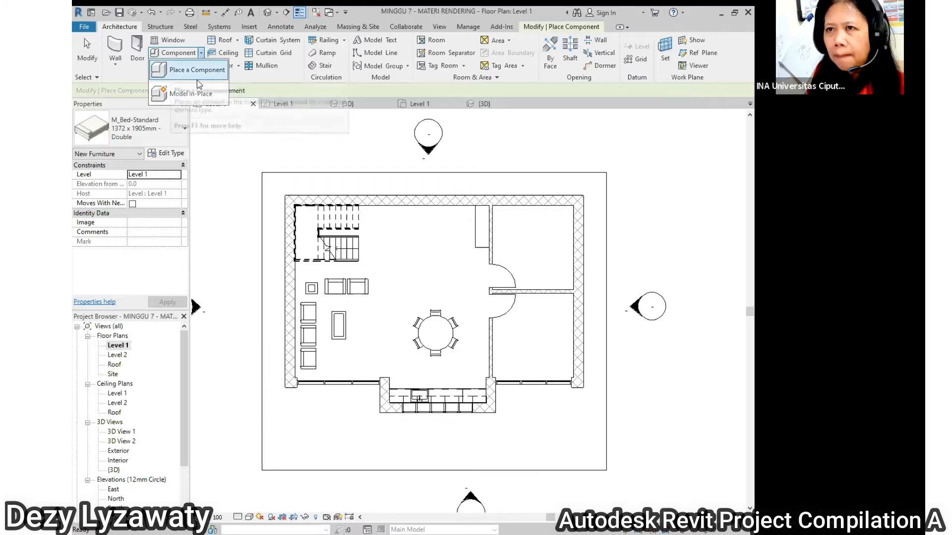
{"action": "left_click", "coordinate": [214, 72]}
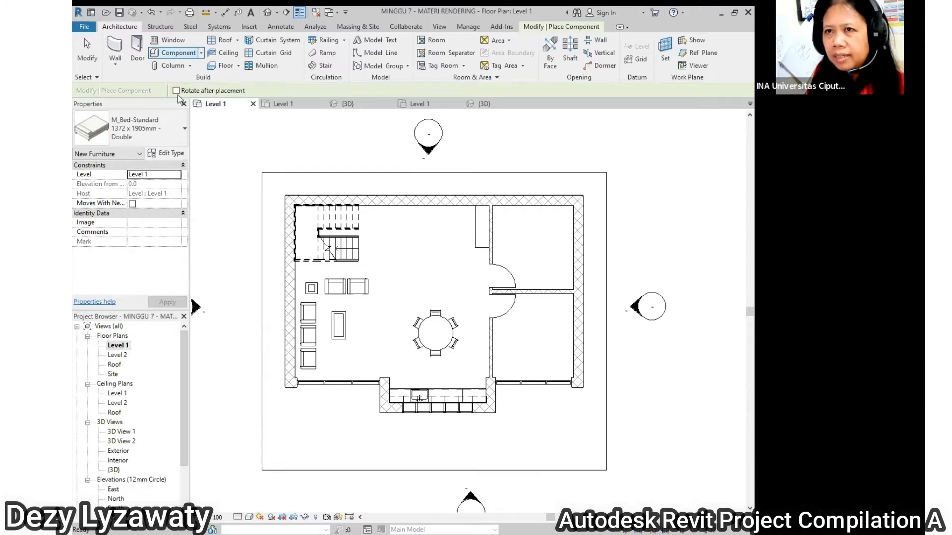
{"action": "left_click", "coordinate": [169, 130]}
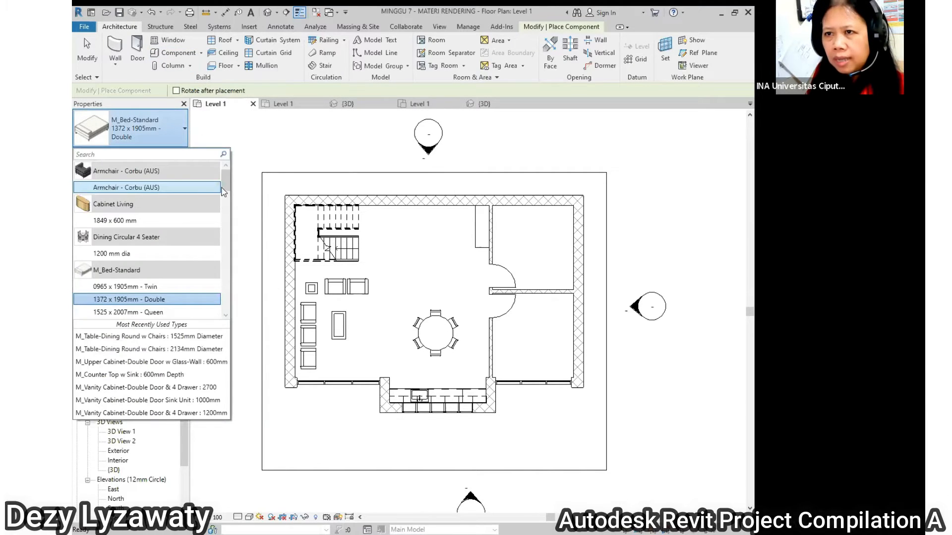
{"action": "left_click_drag", "start_coordinate": [228, 186], "coordinate": [233, 313]}
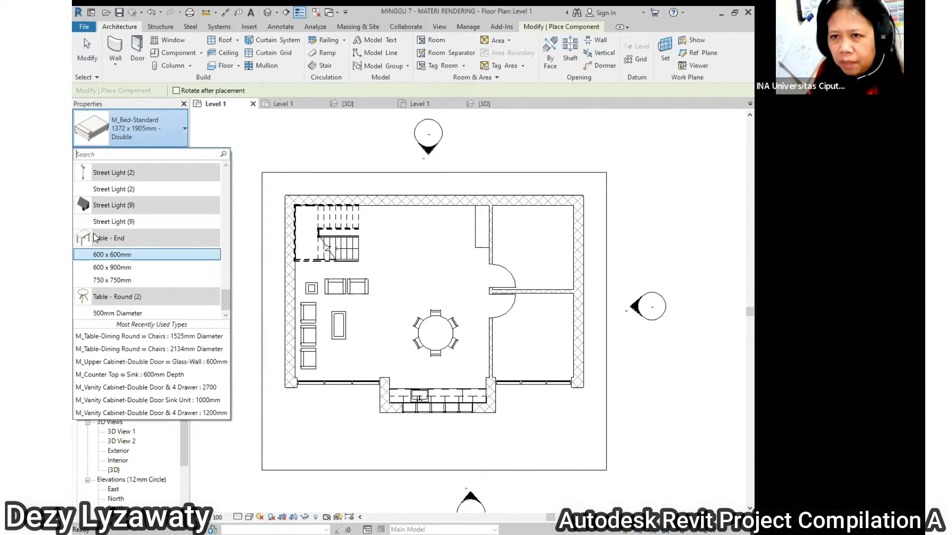
{"action": "left_click", "coordinate": [112, 268]}
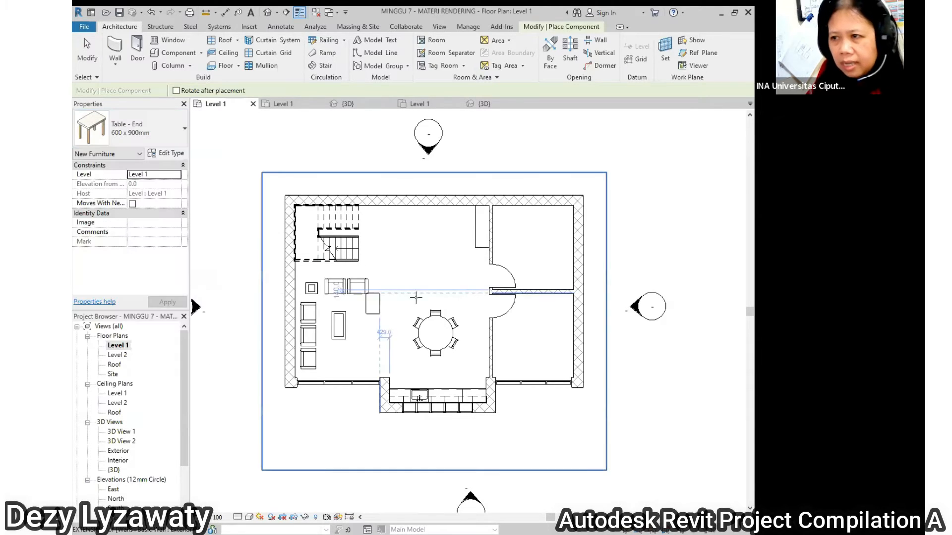
{"action": "left_click", "coordinate": [440, 230]}
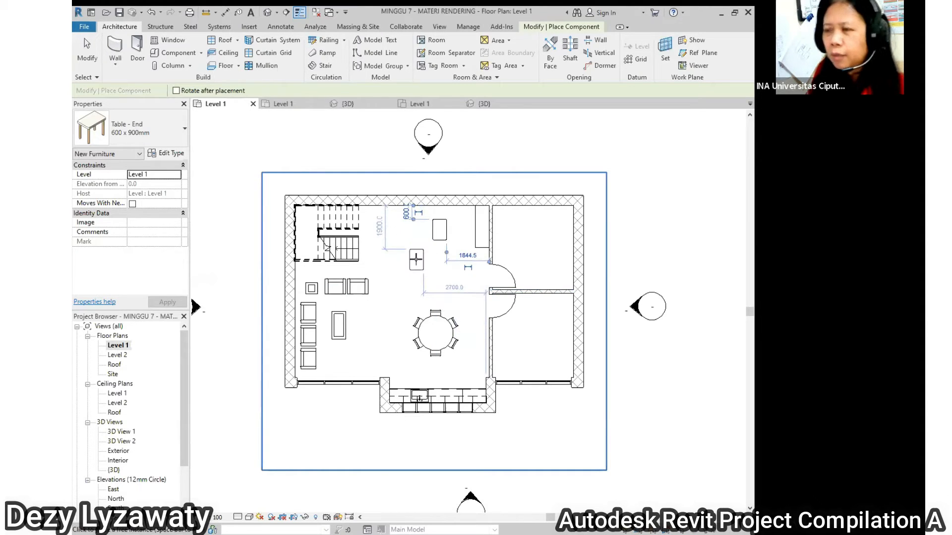
{"action": "key", "text": "Escape"}
{"action": "key", "text": "Escape"}
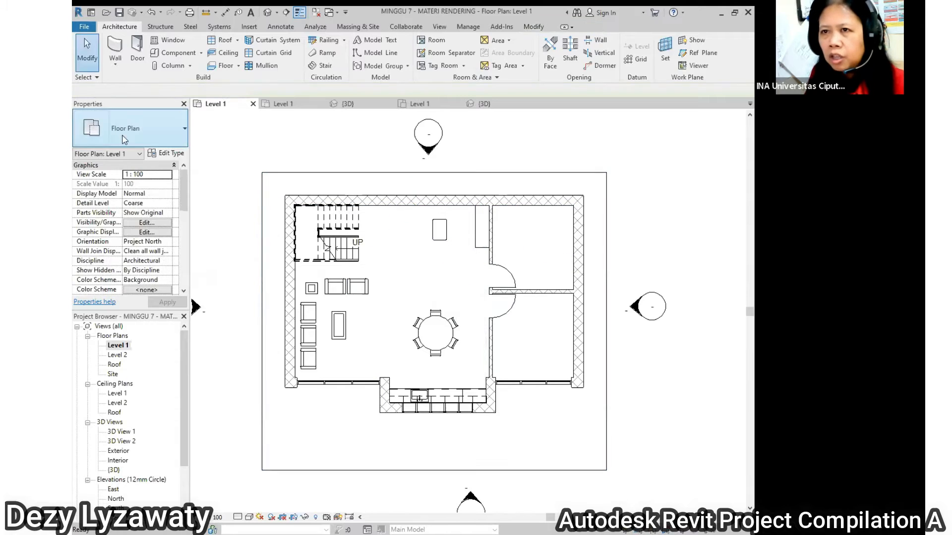
- Place an M_Bed-Standard 0965 x 1905mm - Twin in the upper bedroom, headboard toward the upper wall and about 200 mm from the right exterior wall
{"action": "left_click", "coordinate": [164, 141]}
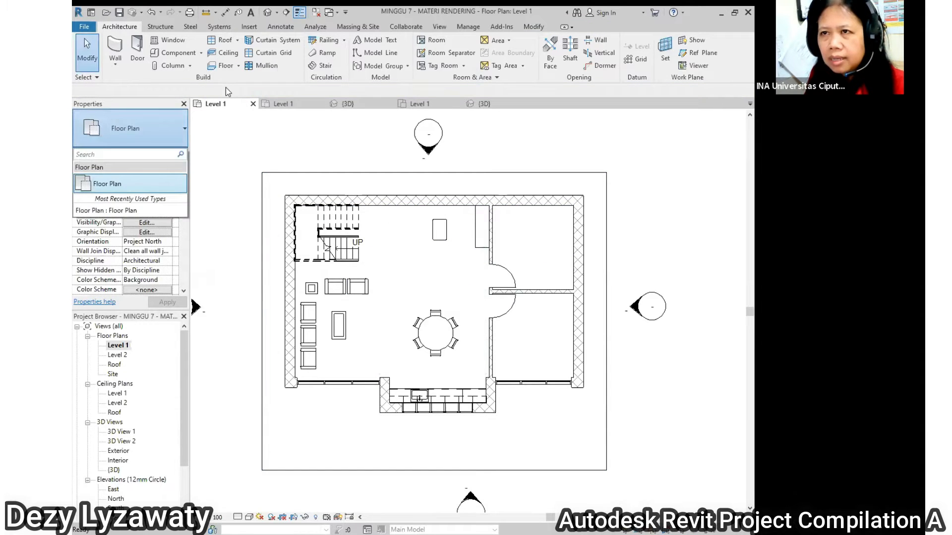
{"action": "left_click", "coordinate": [202, 54]}
{"action": "left_click", "coordinate": [202, 54]}
{"action": "left_click", "coordinate": [198, 69]}
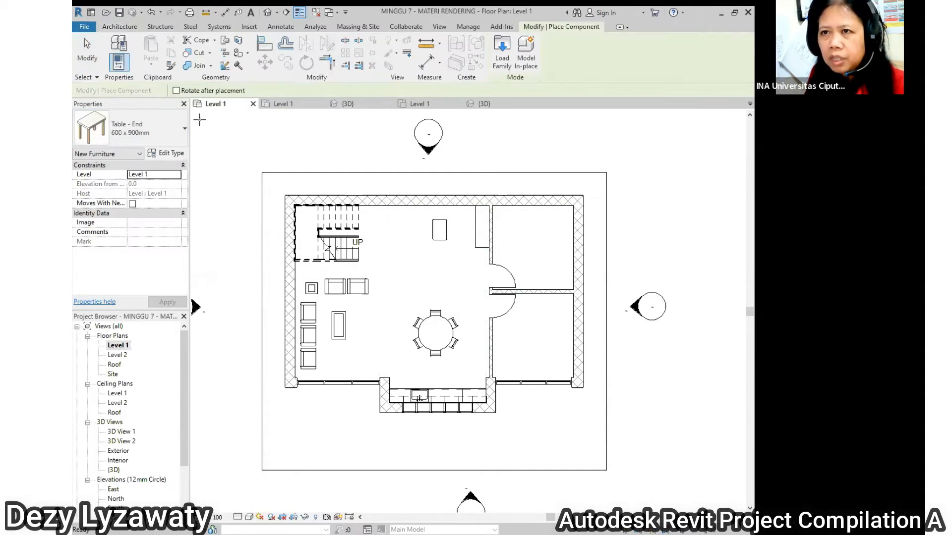
{"action": "left_click", "coordinate": [156, 132]}
{"action": "left_click_drag", "start_coordinate": [224, 295], "coordinate": [227, 200]}
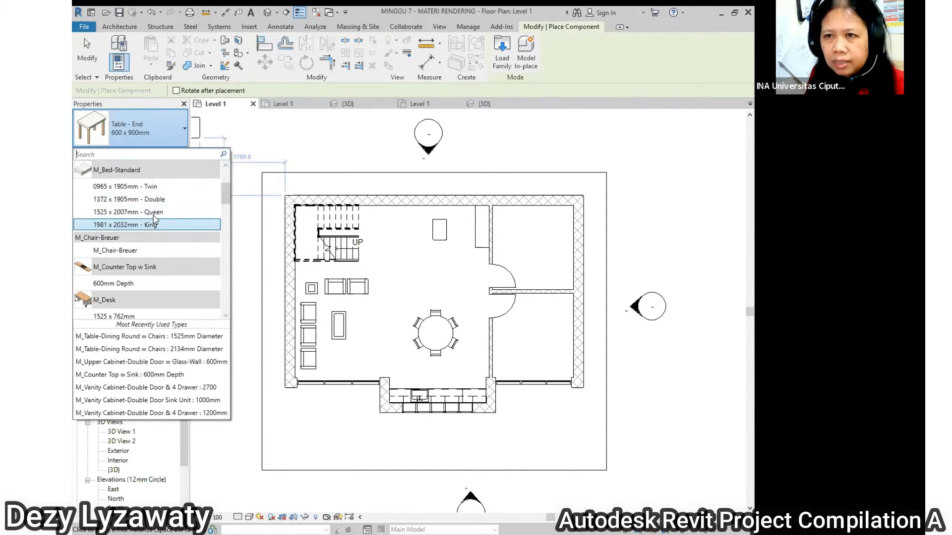
{"action": "left_click", "coordinate": [151, 188]}
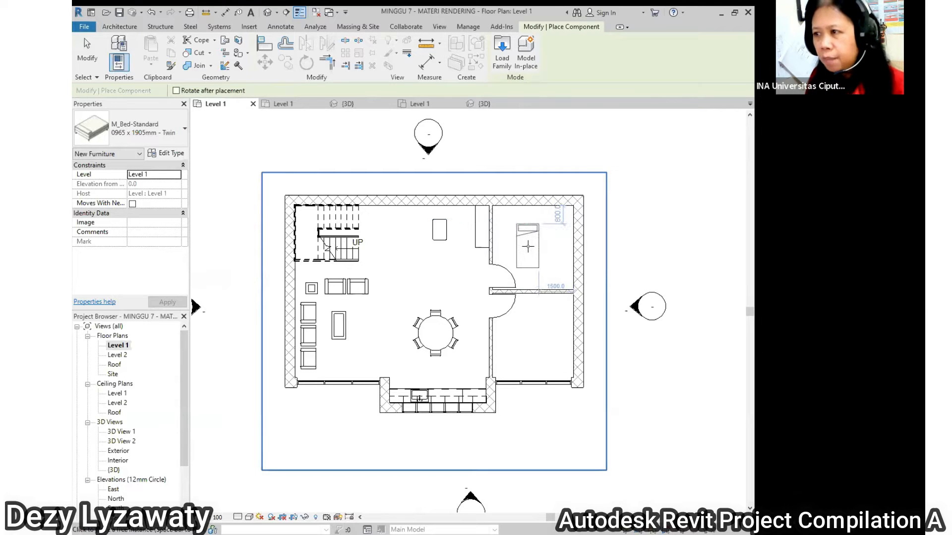
{"action": "key", "text": "space"}
{"action": "key", "text": "space"}
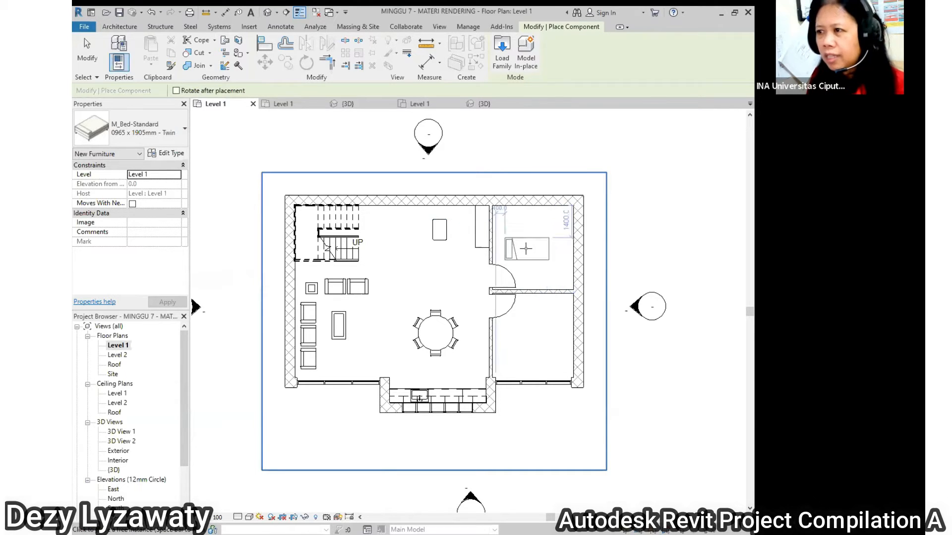
{"action": "key", "text": "space"}
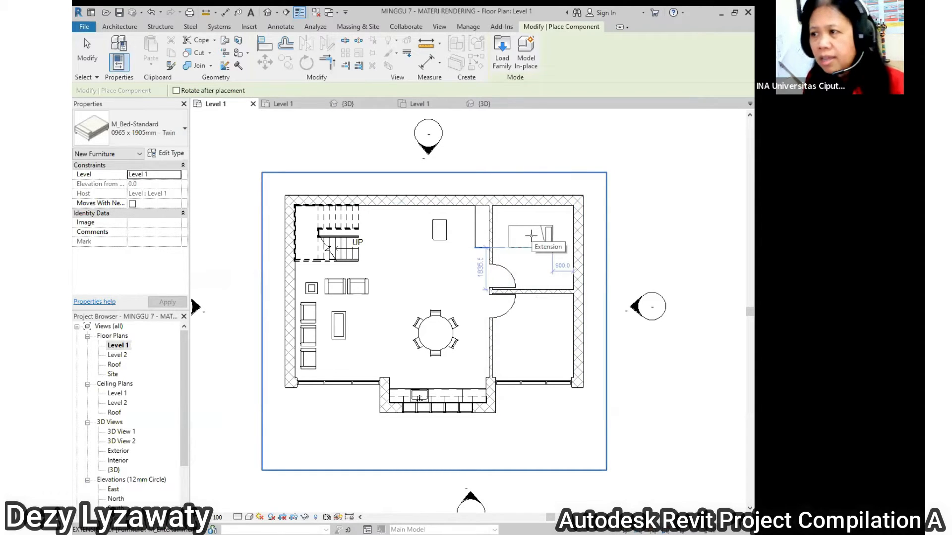
{"action": "key", "text": "space"}
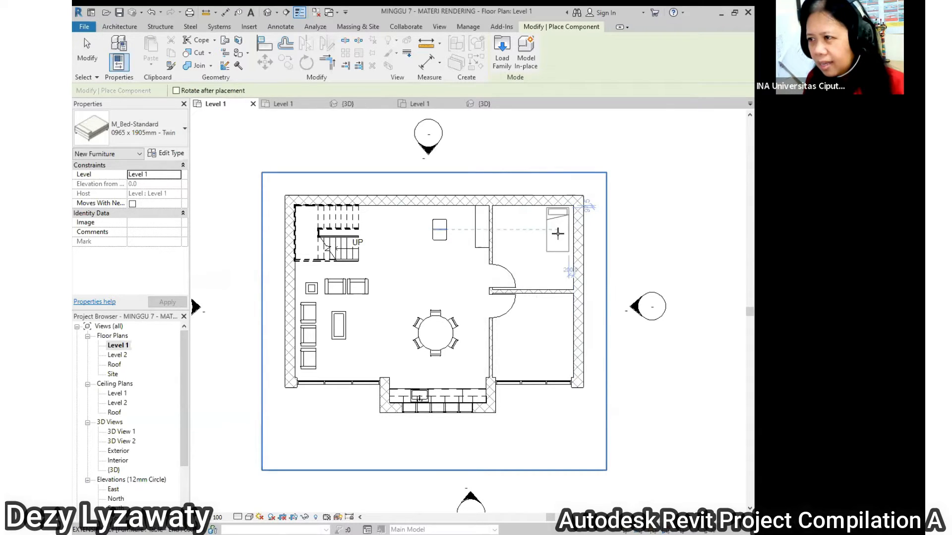
{"action": "left_click", "coordinate": [558, 233]}
- Place a second Twin bed beside the interior wall of the upper bedroom, about 2406 mm from the right exterior wall, and end placement
{"action": "left_click", "coordinate": [506, 228]}
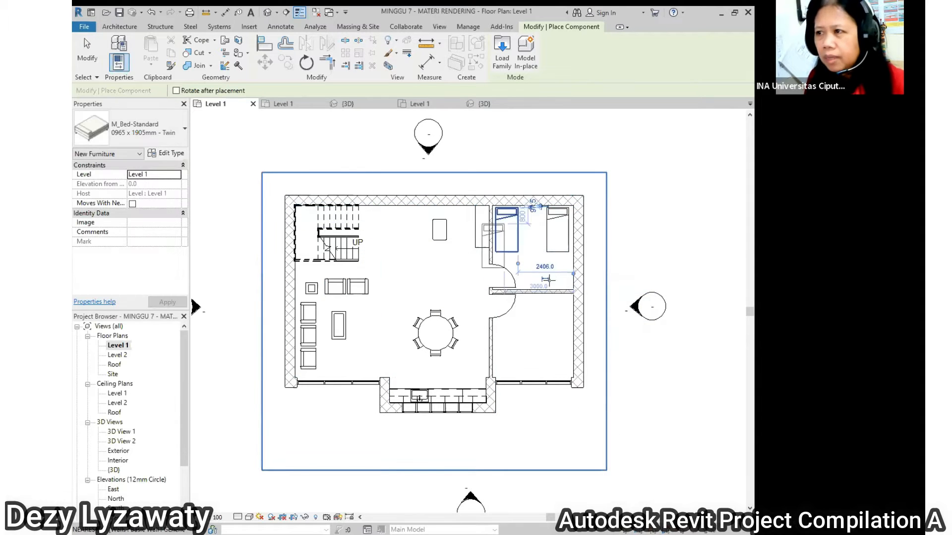
{"action": "key", "text": "Escape"}
{"action": "key", "text": "Escape"}
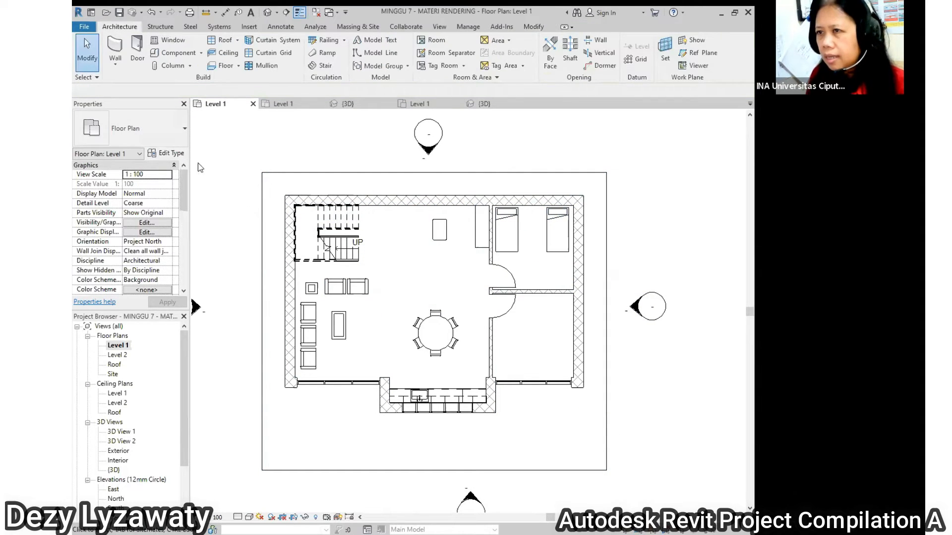
- Place an M_Table-Coffee of type 0500 x 0500 x 0400 mm 2 between the twin beds, about 1800 mm from the right exterior wall
{"action": "left_click", "coordinate": [201, 53]}
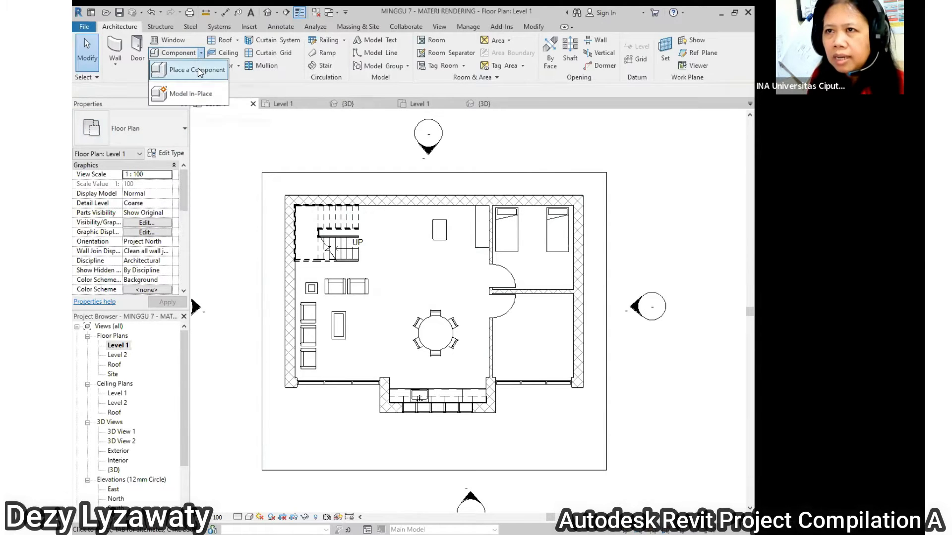
{"action": "left_click", "coordinate": [190, 70]}
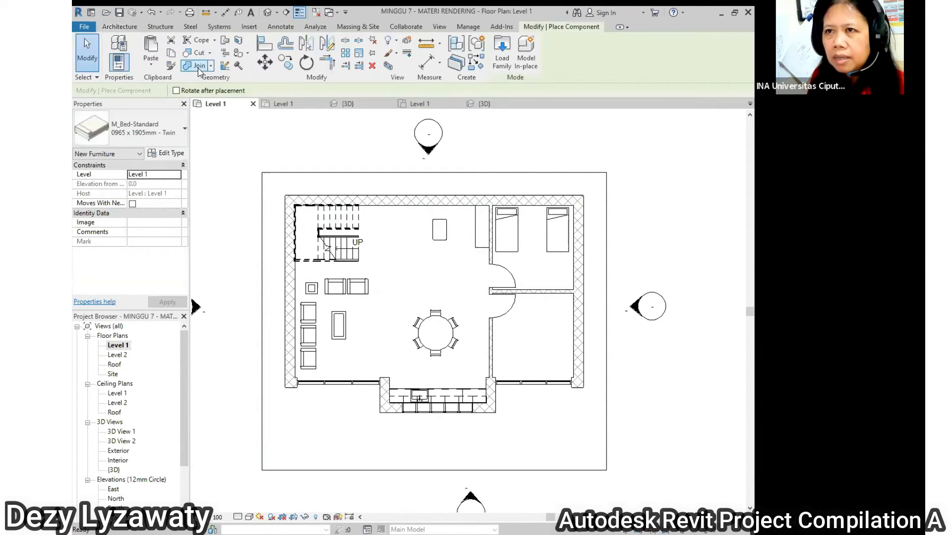
{"action": "left_click", "coordinate": [169, 137]}
{"action": "left_click_drag", "start_coordinate": [226, 206], "coordinate": [227, 247]}
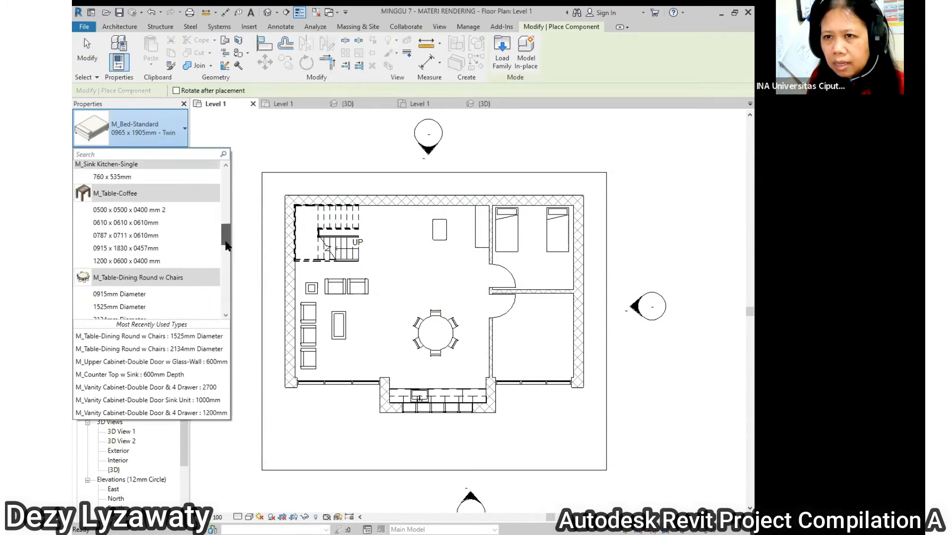
{"action": "left_click", "coordinate": [144, 213]}
{"action": "scroll", "coordinate": [534, 213], "scroll_direction": "up", "scroll_amount": 4}
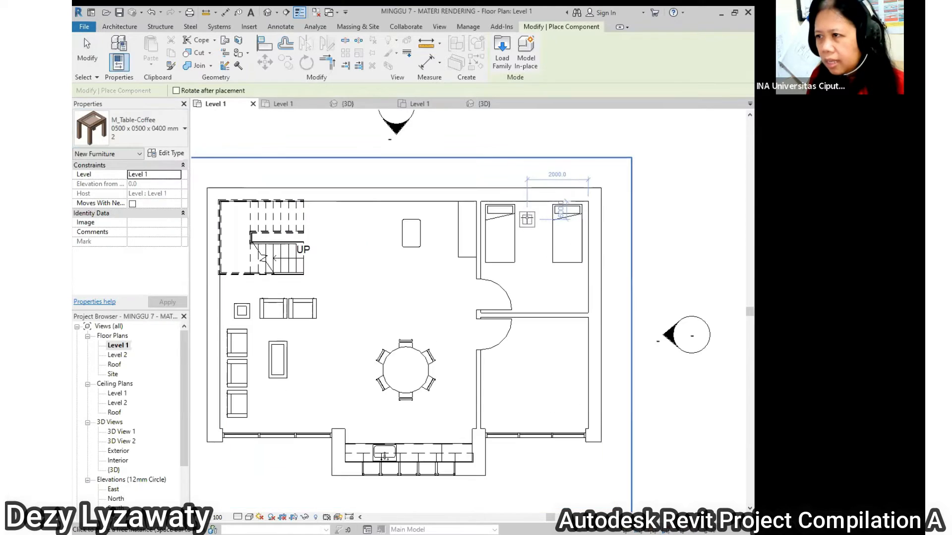
{"action": "left_click", "coordinate": [534, 213]}
{"action": "scroll", "coordinate": [468, 280], "scroll_direction": "down", "scroll_amount": 4}
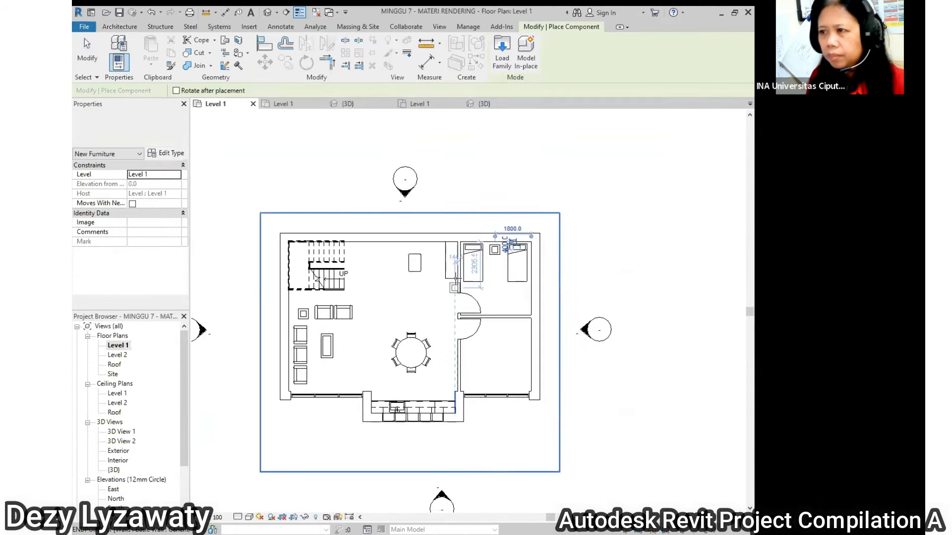
{"action": "key", "text": "Escape"}
{"action": "key", "text": "Escape"}
{"action": "scroll", "coordinate": [519, 354], "scroll_direction": "up", "scroll_amount": 1}
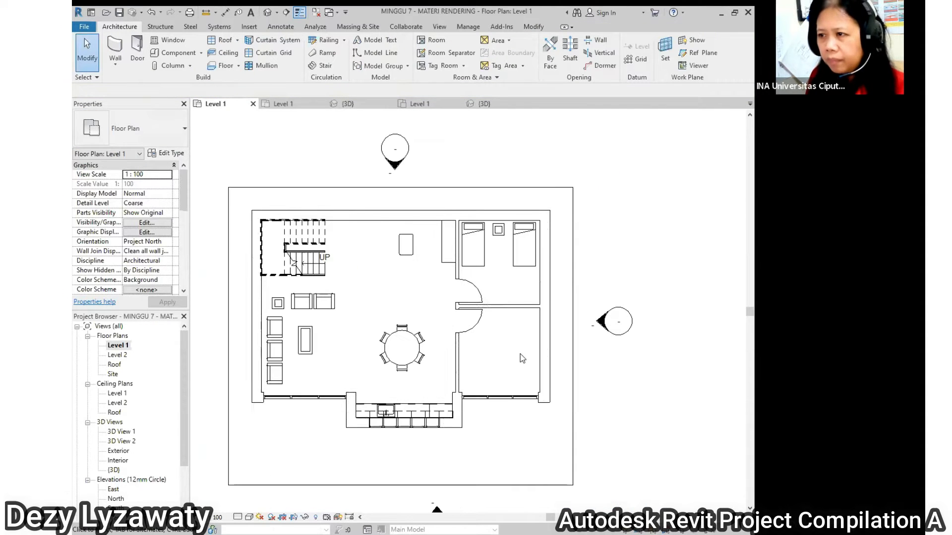
- Place an M_Bed-Standard 1525 x 2007mm - Queen in the lower bedroom with its headboard against the right exterior wall
{"action": "left_click", "coordinate": [201, 54]}
{"action": "left_click", "coordinate": [198, 68]}
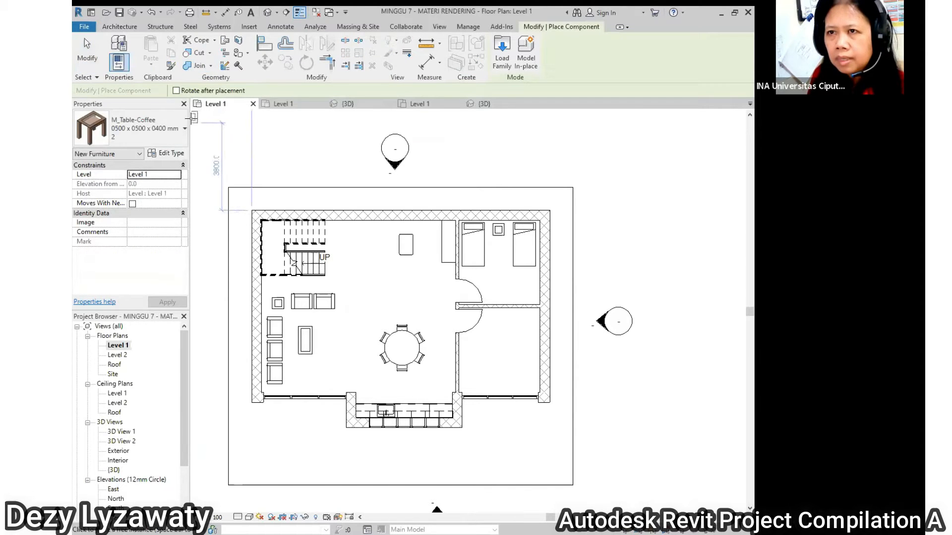
{"action": "left_click", "coordinate": [149, 131]}
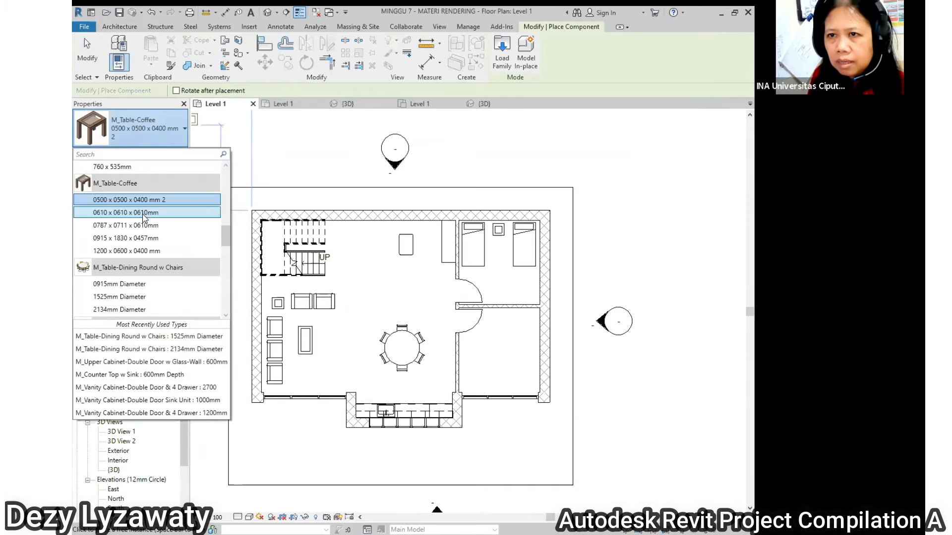
{"action": "scroll", "coordinate": [143, 215], "scroll_direction": "up", "scroll_amount": 5}
{"action": "scroll", "coordinate": [145, 201], "scroll_direction": "up", "scroll_amount": 3}
{"action": "scroll", "coordinate": [146, 200], "scroll_direction": "up", "scroll_amount": 4}
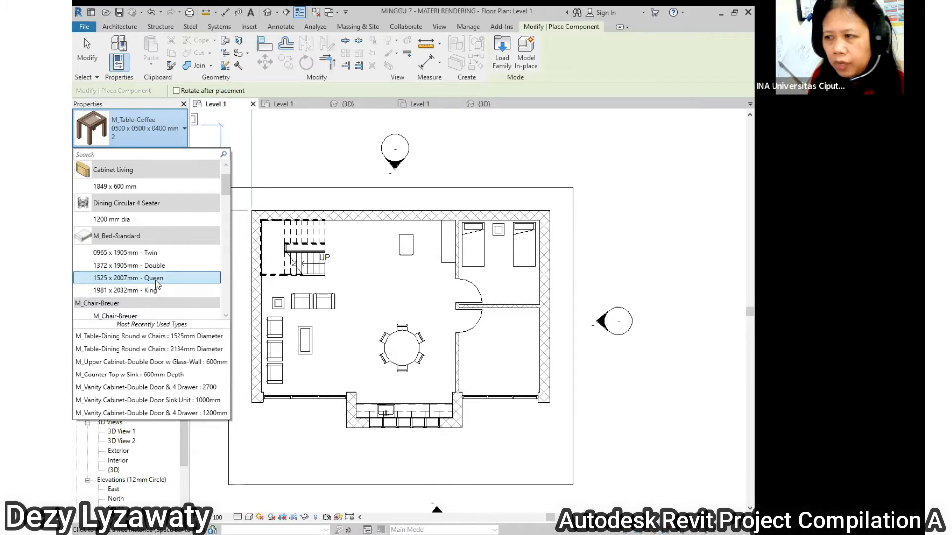
{"action": "left_click", "coordinate": [155, 280]}
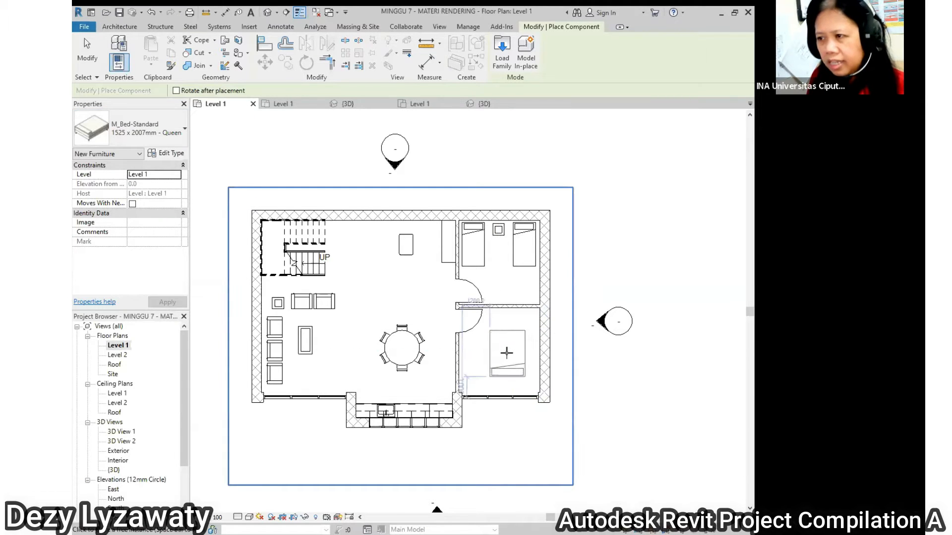
{"action": "key", "text": "space"}
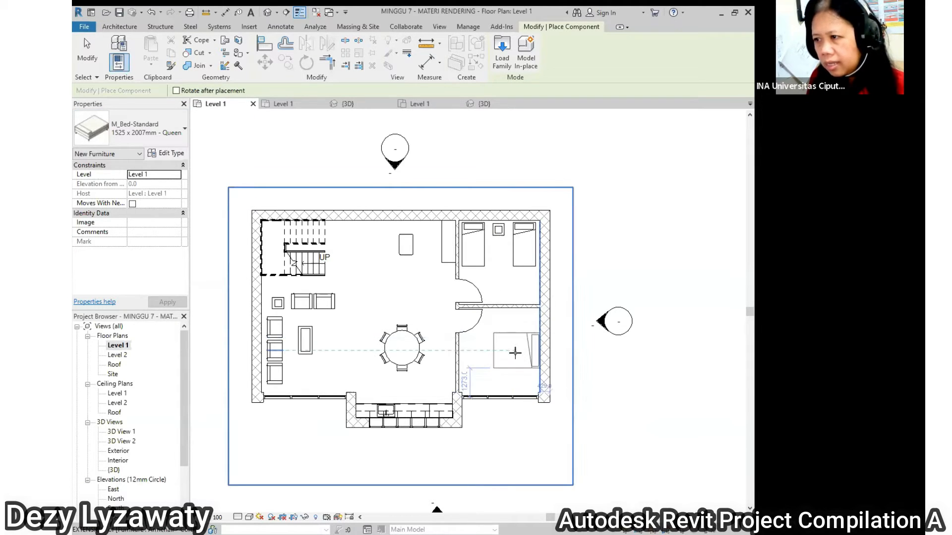
{"action": "left_click", "coordinate": [515, 357]}
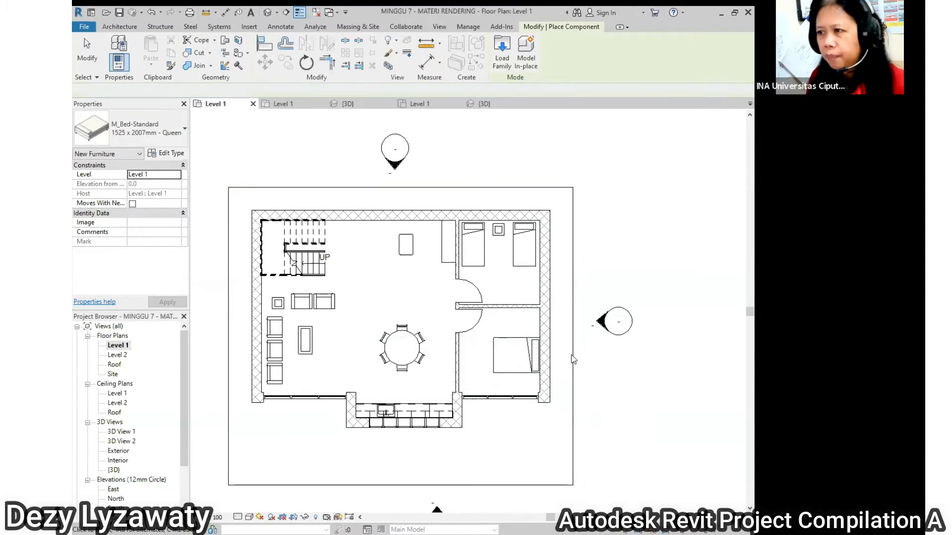
{"action": "key", "text": "Escape"}
- Shift the coffee table between the twin beds to about 1820 mm from the right exterior wall
{"action": "middle_click_drag", "start_coordinate": [537, 366], "coordinate": [546, 341]}
{"action": "scroll", "coordinate": [369, 310], "scroll_direction": "up", "scroll_amount": 1}
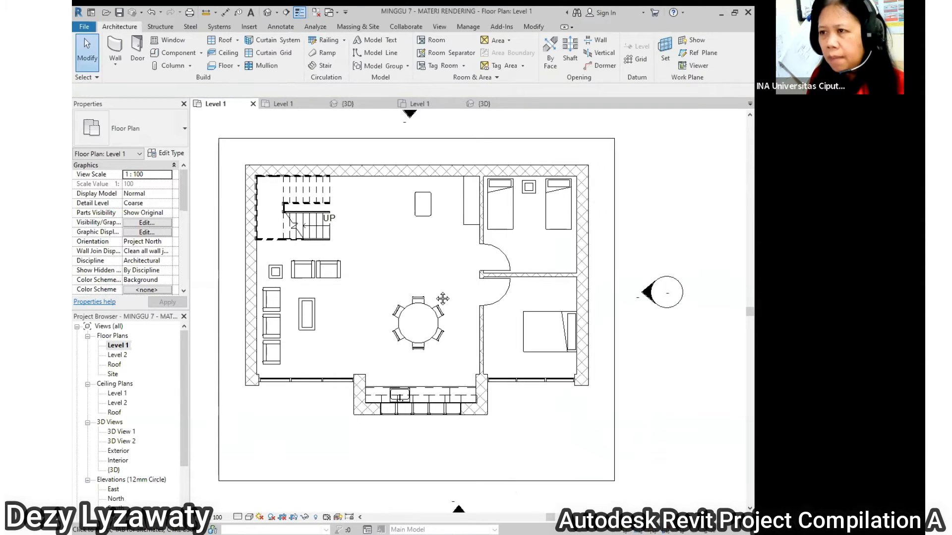
{"action": "scroll", "coordinate": [525, 176], "scroll_direction": "up", "scroll_amount": 2}
{"action": "scroll", "coordinate": [532, 184], "scroll_direction": "up", "scroll_amount": 2}
{"action": "left_click", "coordinate": [537, 195]}
{"action": "scroll", "coordinate": [538, 194], "scroll_direction": "up", "scroll_amount": 6}
{"action": "left_click_drag", "start_coordinate": [539, 205], "coordinate": [537, 197]}
{"action": "left_click", "coordinate": [561, 233]}
- Delete the end table near the upper wall of the main room
{"action": "scroll", "coordinate": [492, 165], "scroll_direction": "down", "scroll_amount": 3}
{"action": "scroll", "coordinate": [493, 165], "scroll_direction": "down", "scroll_amount": 3}
{"action": "left_click", "coordinate": [427, 204]}
{"action": "key", "text": "Delete"}
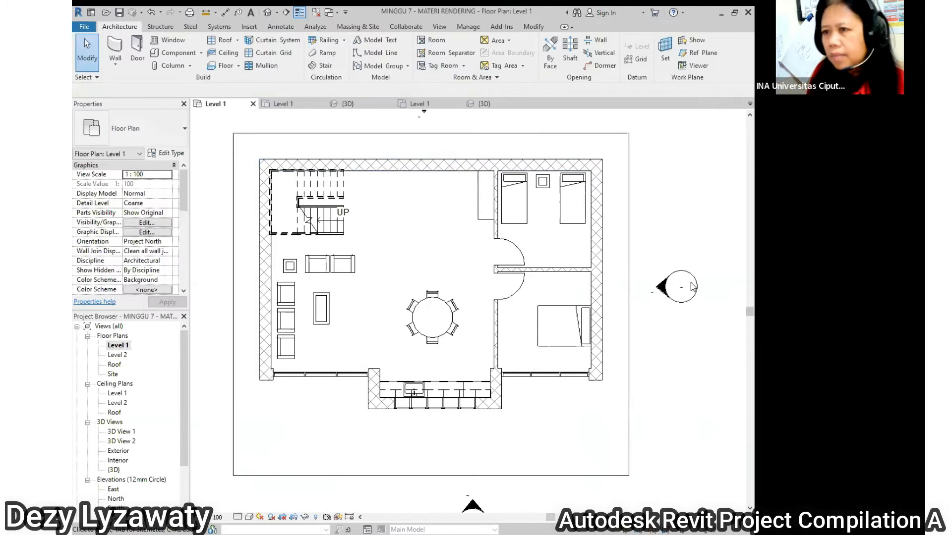
- Duplicate the type of the coffee table between the twin beds and name the copy 600 x 1200 x 300 mm
{"action": "left_click", "coordinate": [549, 191]}
{"action": "scroll", "coordinate": [548, 188], "scroll_direction": "up", "scroll_amount": 4}
{"action": "scroll", "coordinate": [549, 181], "scroll_direction": "up", "scroll_amount": 3}
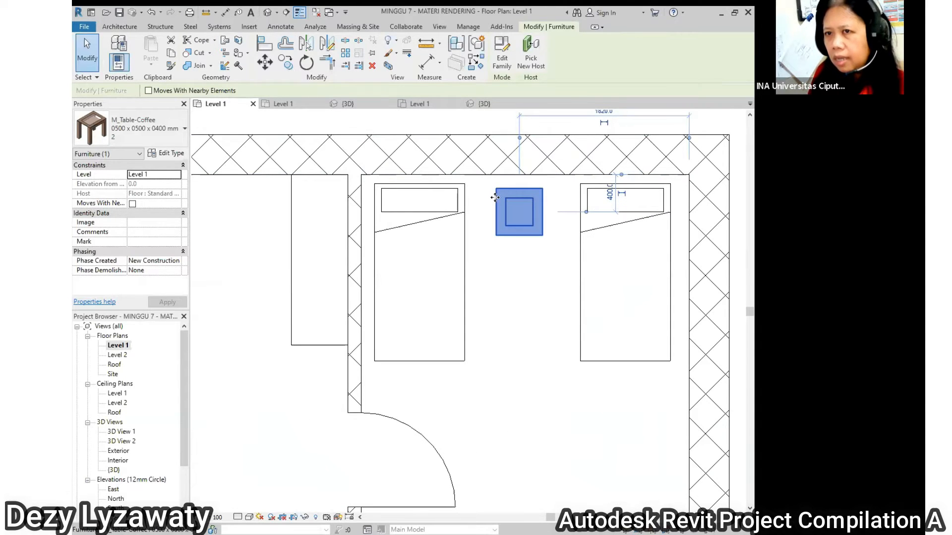
{"action": "left_click", "coordinate": [548, 261]}
{"action": "left_click", "coordinate": [542, 197]}
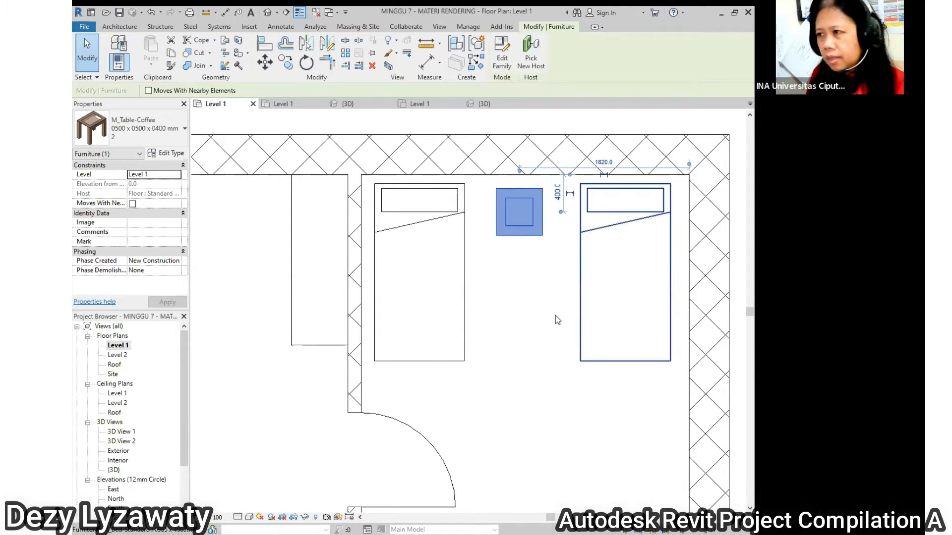
{"action": "left_click", "coordinate": [583, 318]}
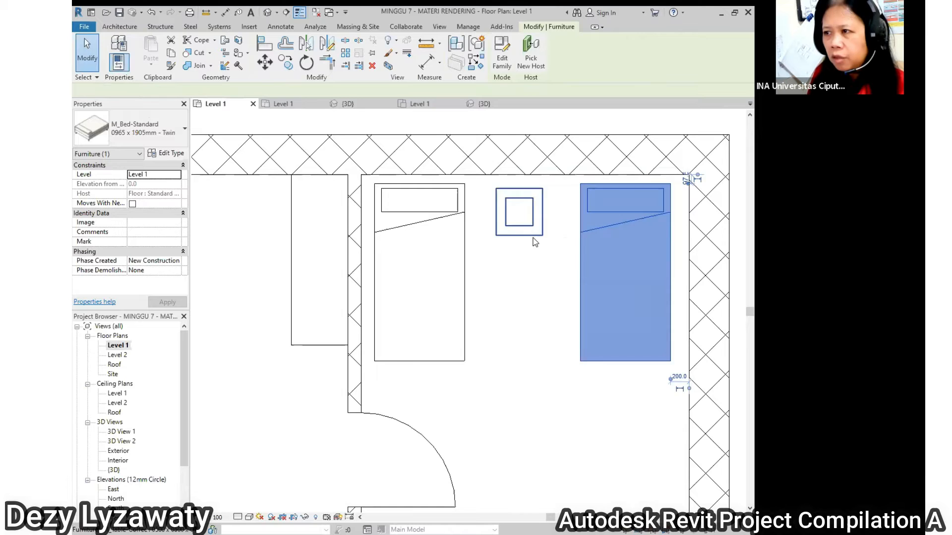
{"action": "left_click", "coordinate": [521, 236]}
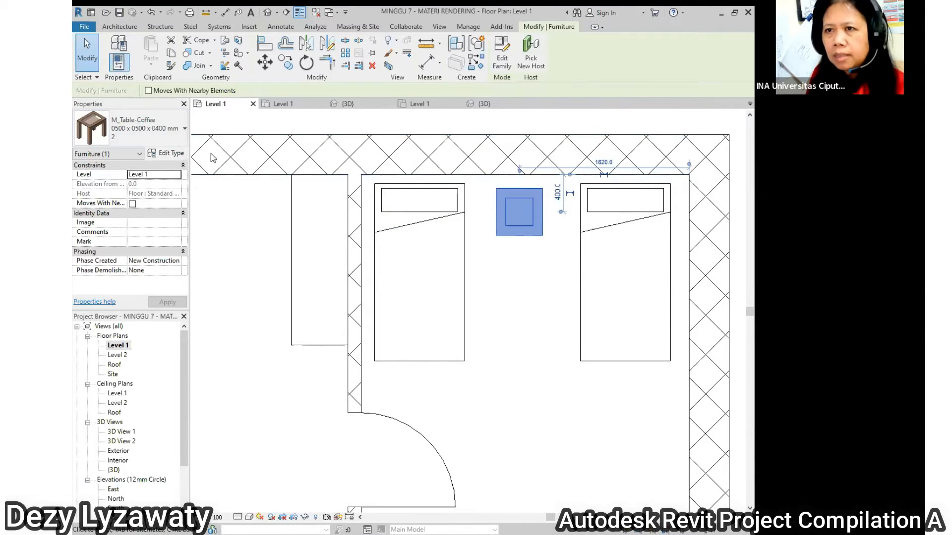
{"action": "left_click", "coordinate": [172, 155]}
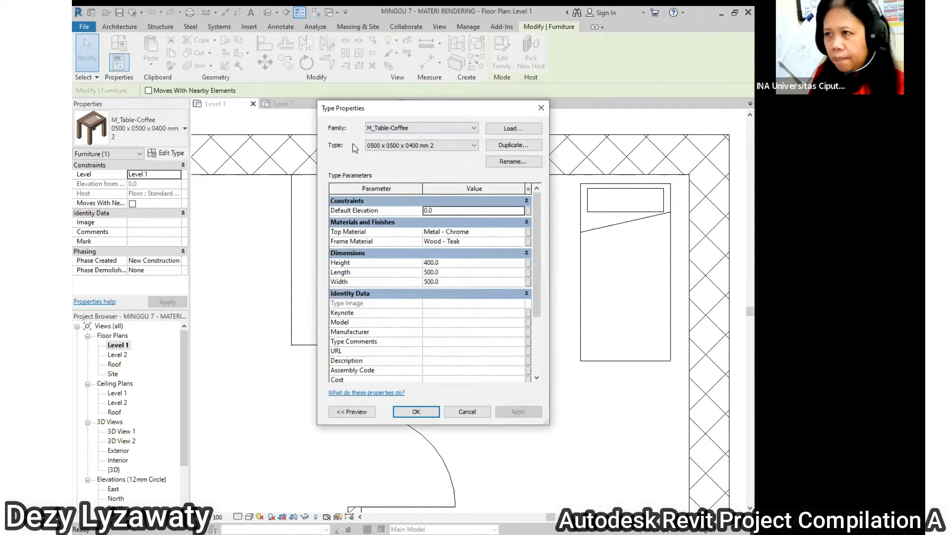
{"action": "left_click", "coordinate": [534, 145]}
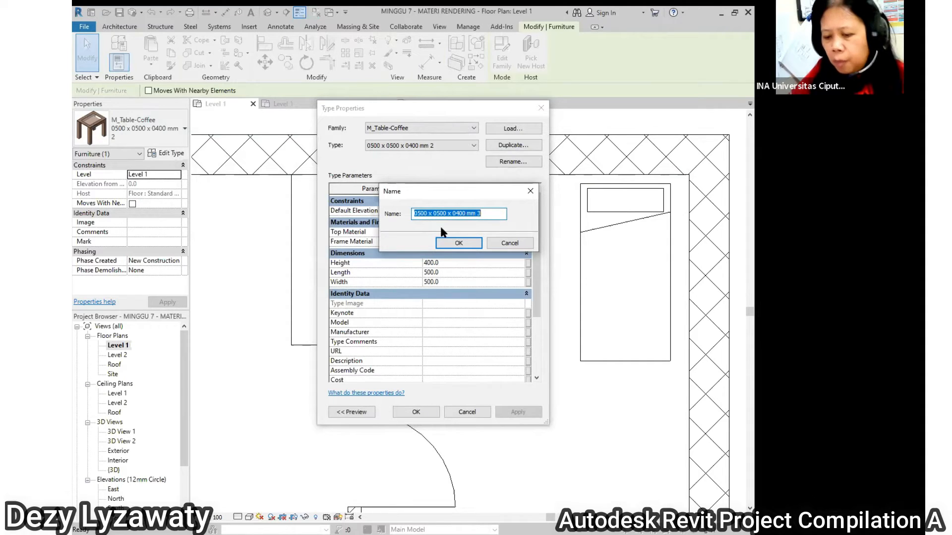
{"action": "type", "text": "600 x"}
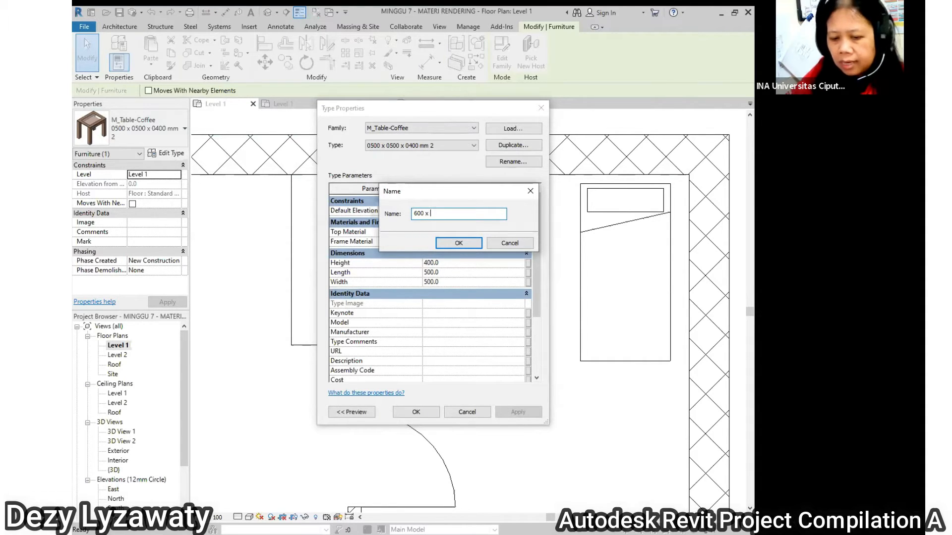
{"action": "type", "text": " 1200"}
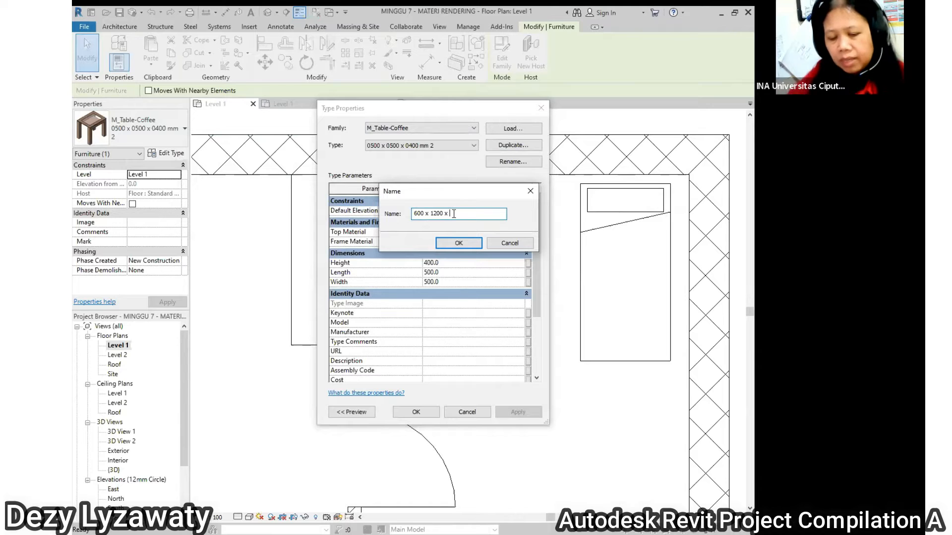
{"action": "type", "text": "x 30"}
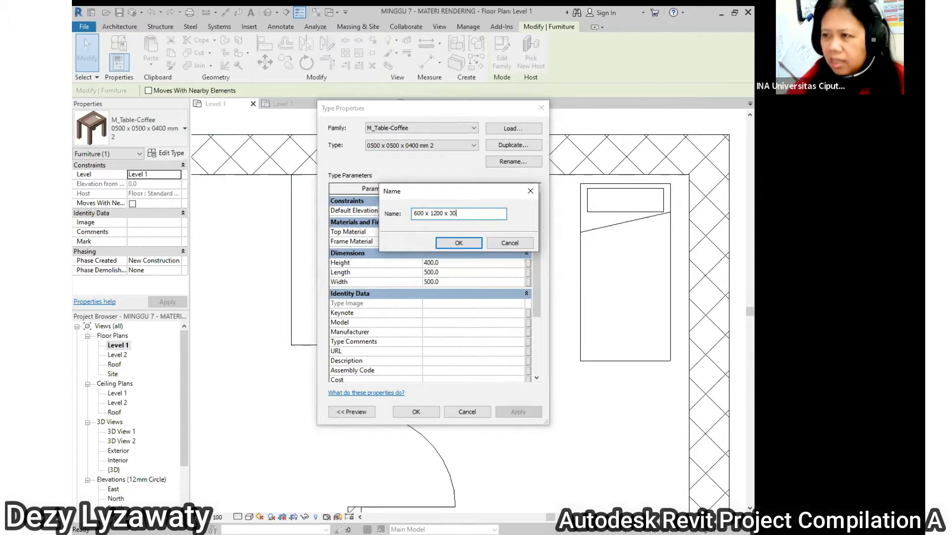
{"action": "type", "text": "0 mm"}
{"action": "left_click", "coordinate": [459, 244]}
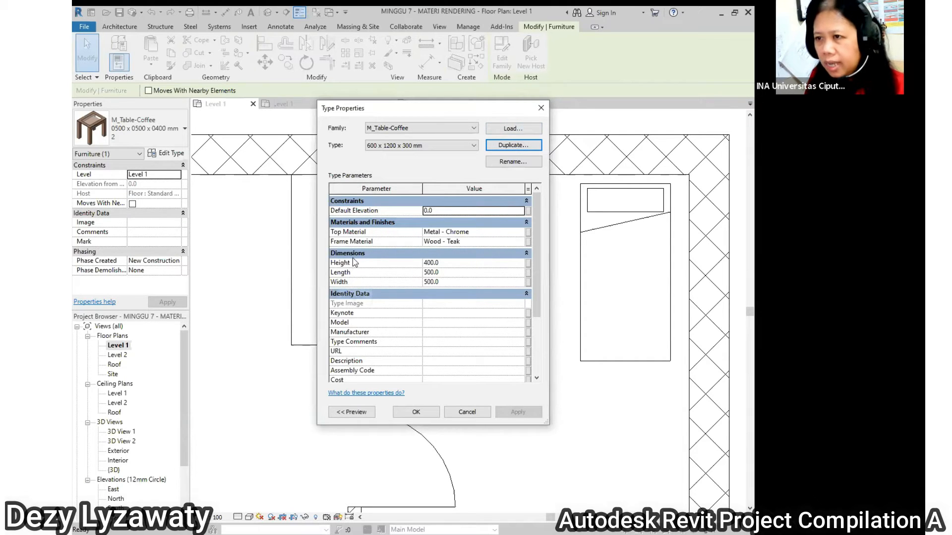
- Set the new coffee table type's height to 300, length to 1200 and width to 600 mm
{"action": "left_click", "coordinate": [462, 265]}
{"action": "type", "text": "300"}
{"action": "left_click", "coordinate": [479, 271]}
{"action": "type", "text": "1200"}
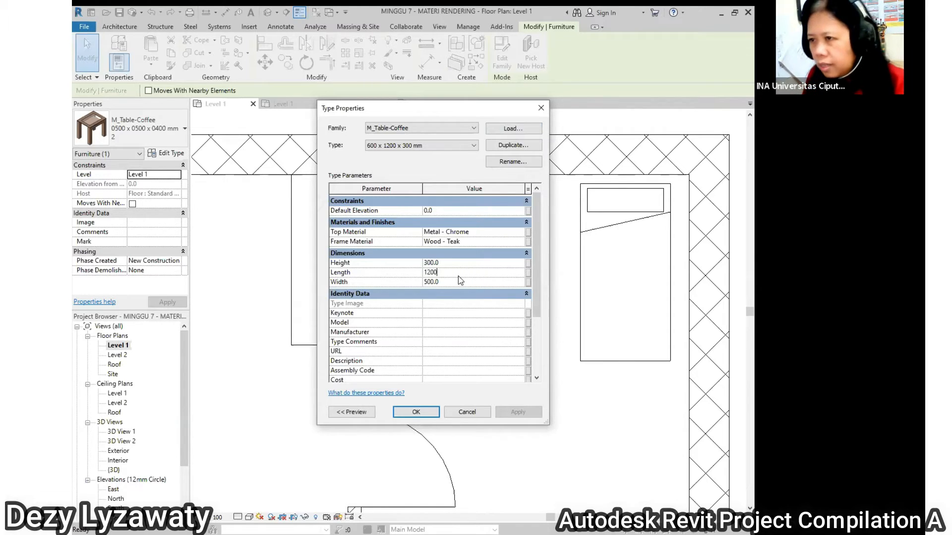
{"action": "left_click", "coordinate": [465, 286]}
{"action": "type", "text": "600"}
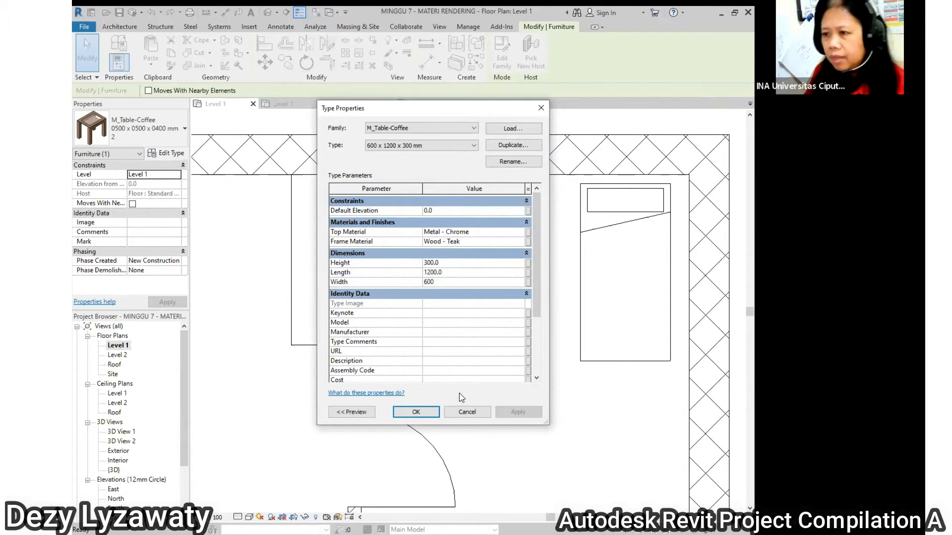
{"action": "left_click", "coordinate": [415, 412]}
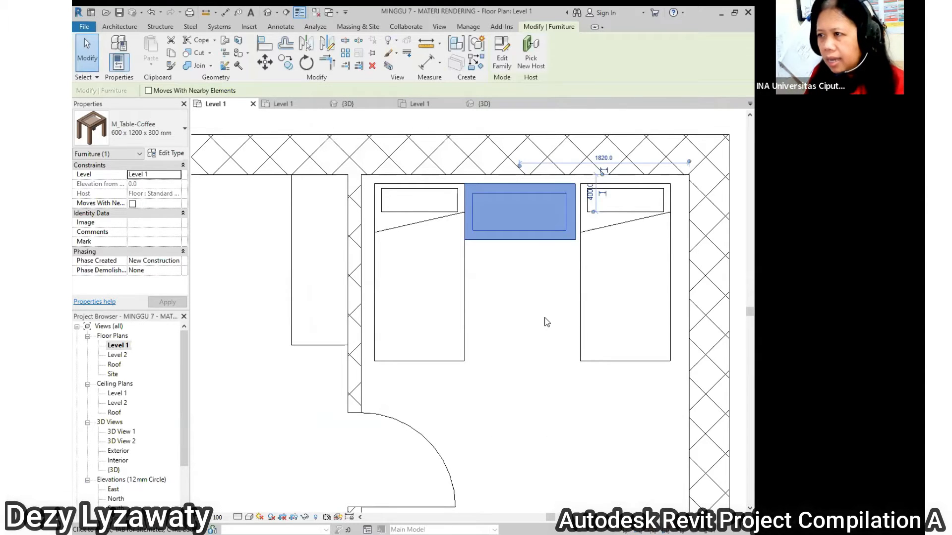
- Review the M_Table-Coffee types available for the table between the twin beds
{"action": "left_click", "coordinate": [558, 238]}
{"action": "left_click", "coordinate": [558, 238]}
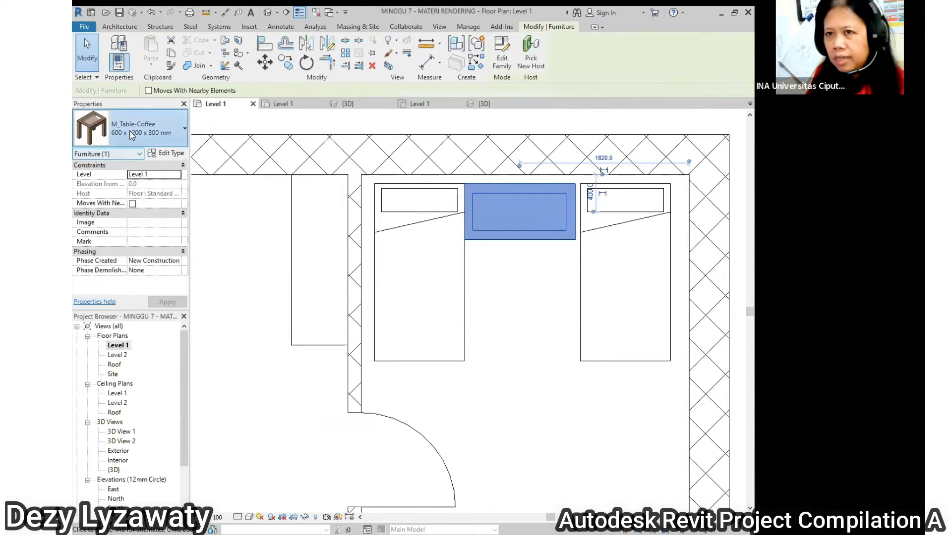
{"action": "left_click", "coordinate": [113, 118]}
{"action": "scroll", "coordinate": [221, 239], "scroll_direction": "down", "scroll_amount": 2}
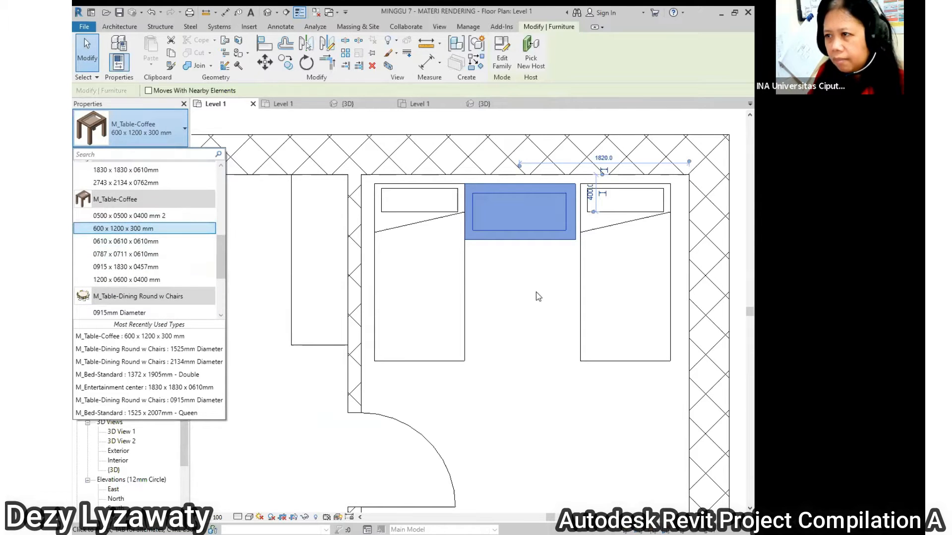
{"action": "key", "text": "Escape"}
{"action": "key", "text": "Escape"}
- Shift the coffee table so it sits centred in the gap between the twin beds without overlapping either one
{"action": "scroll", "coordinate": [536, 227], "scroll_direction": "up", "scroll_amount": 2}
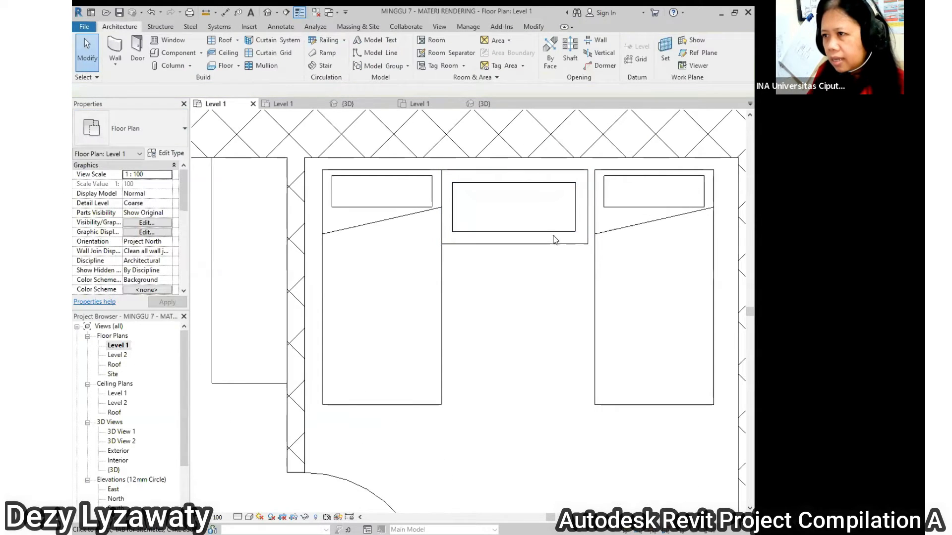
{"action": "left_click", "coordinate": [554, 239]}
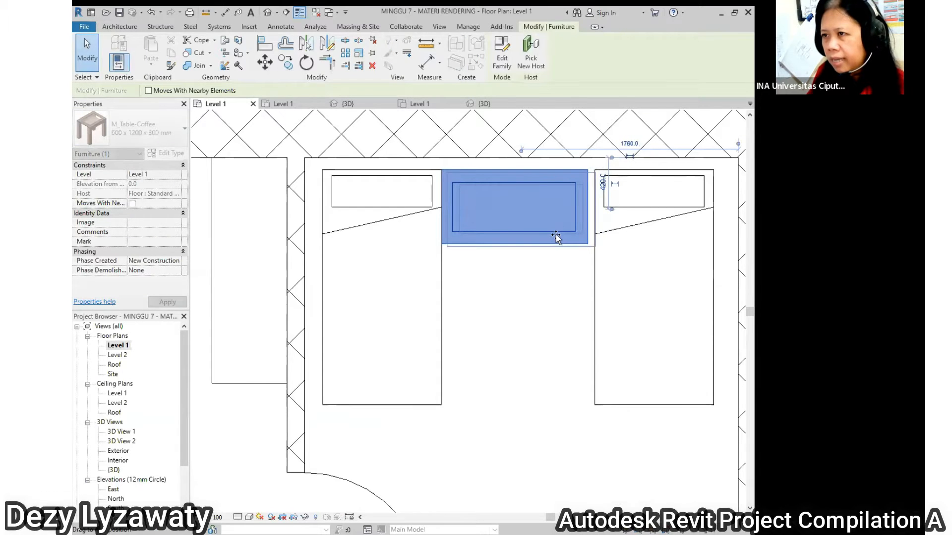
{"action": "left_click_drag", "start_coordinate": [556, 235], "coordinate": [510, 236]}
{"action": "left_click", "coordinate": [552, 258]}
{"action": "left_click", "coordinate": [523, 237]}
{"action": "scroll", "coordinate": [511, 227], "scroll_direction": "up", "scroll_amount": 1}
{"action": "left_click", "coordinate": [512, 315]}
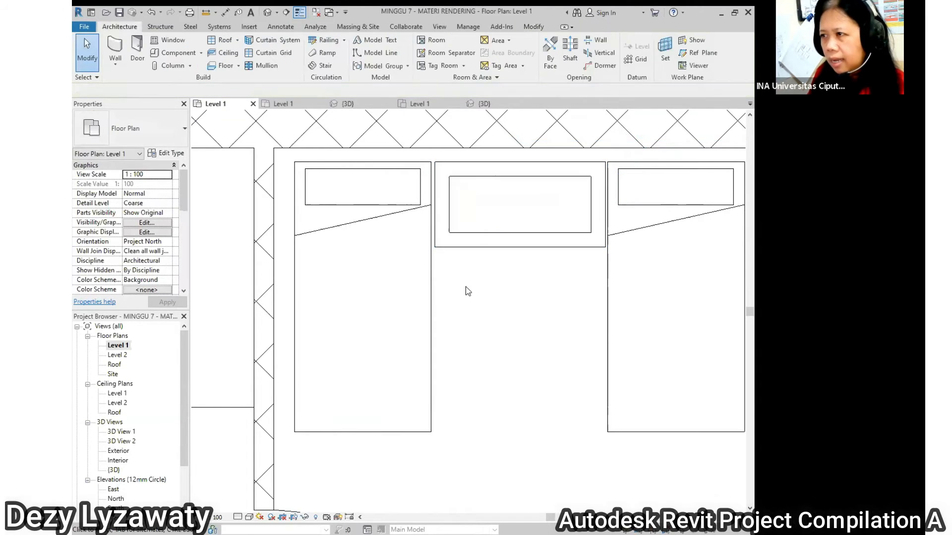
- Delete the right-hand armchair of the pair below the stairs in the living area
{"action": "scroll", "coordinate": [395, 233], "scroll_direction": "down", "scroll_amount": 2}
{"action": "scroll", "coordinate": [395, 232], "scroll_direction": "down", "scroll_amount": 3}
{"action": "scroll", "coordinate": [508, 245], "scroll_direction": "down", "scroll_amount": 2}
{"action": "mouse_move", "coordinate": [455, 310]}
{"action": "middle_mouse_down"}
{"action": "mouse_move", "coordinate": [576, 235]}
{"action": "mouse_move", "coordinate": [592, 248]}
{"action": "middle_mouse_up"}
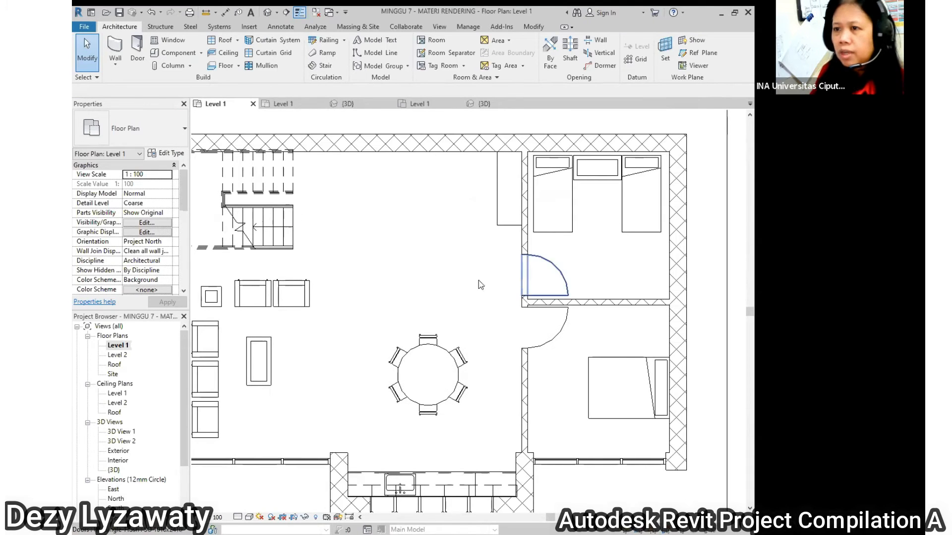
{"action": "middle_click_drag", "start_coordinate": [328, 334], "coordinate": [406, 331]}
{"action": "middle_click_drag", "start_coordinate": [369, 361], "coordinate": [426, 327]}
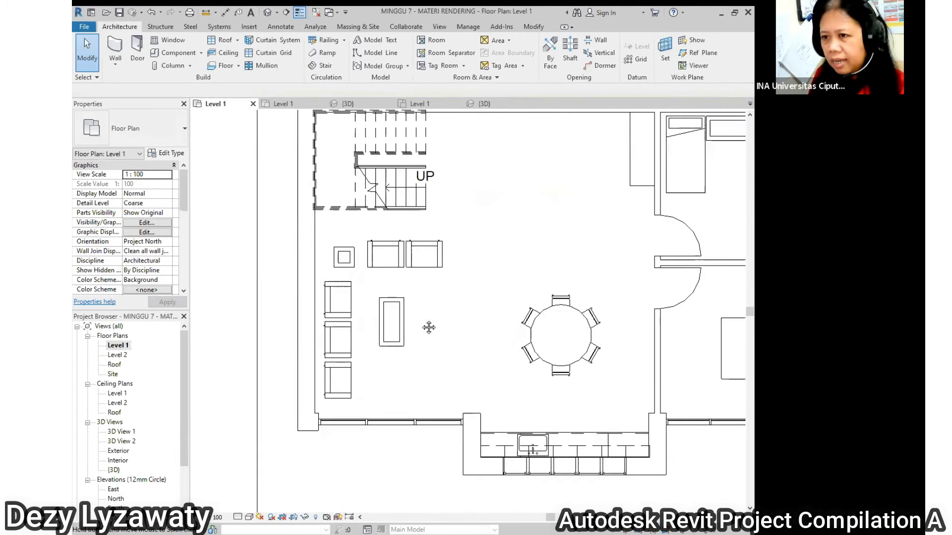
{"action": "scroll", "coordinate": [404, 264], "scroll_direction": "up", "scroll_amount": 1}
{"action": "scroll", "coordinate": [378, 249], "scroll_direction": "up", "scroll_amount": 1}
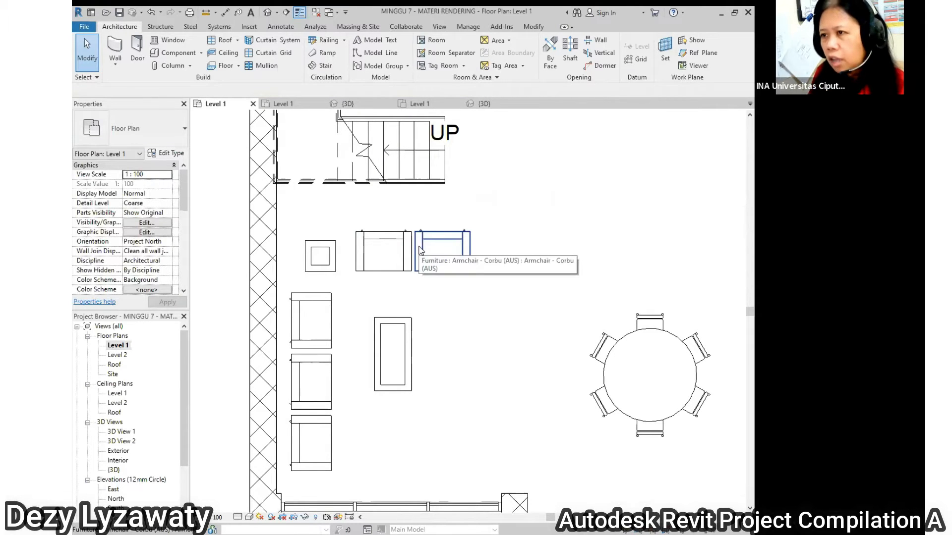
{"action": "left_click", "coordinate": [418, 247]}
{"action": "key", "text": "Delete"}
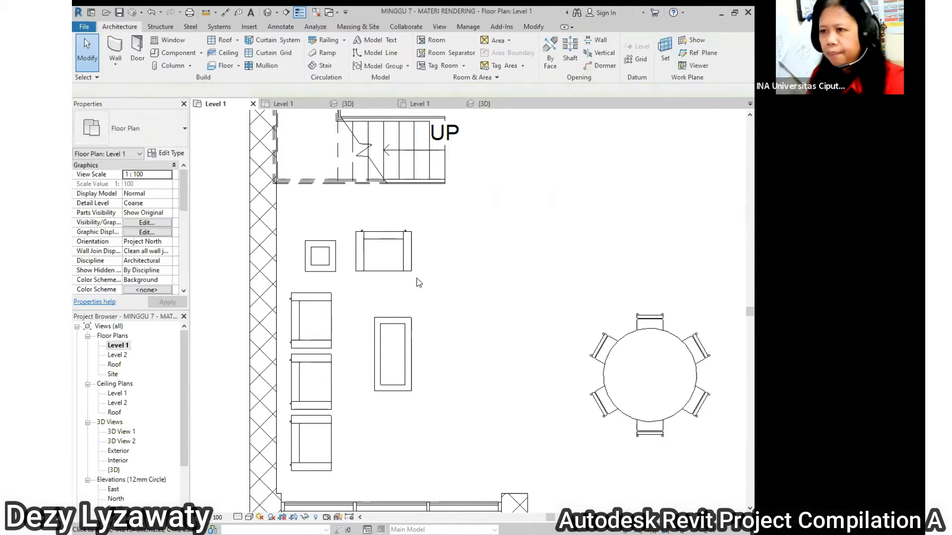
- Duplicate the type of the remaining armchair below the stairs and name the copy Armchair - Corbu 1500
{"action": "left_click", "coordinate": [408, 270]}
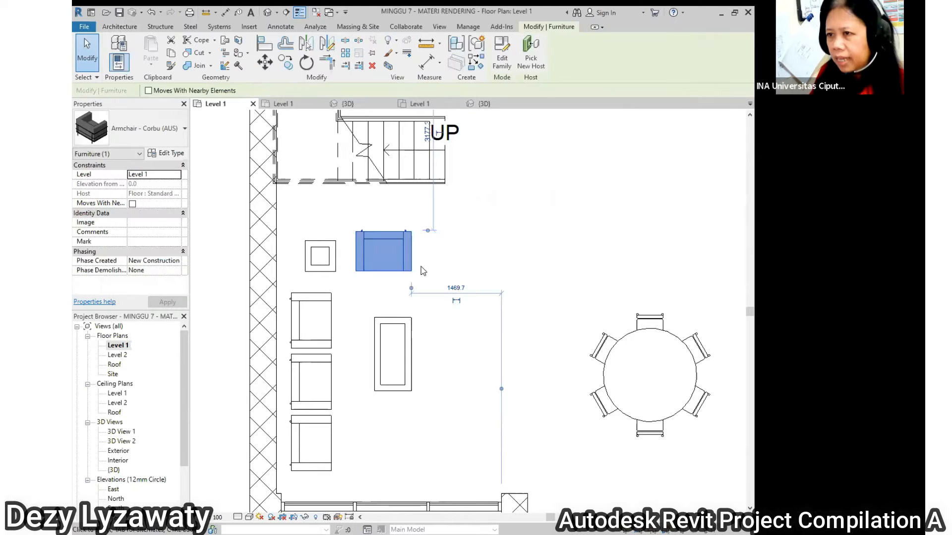
{"action": "left_click", "coordinate": [162, 130]}
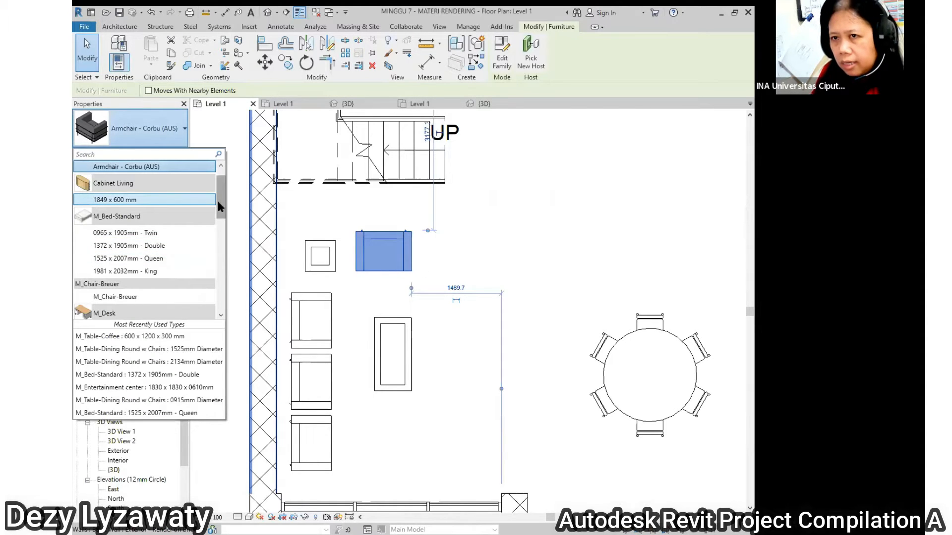
{"action": "mouse_move", "coordinate": [220, 205]}
{"action": "left_mouse_down"}
{"action": "mouse_move", "coordinate": [236, 317]}
{"action": "mouse_move", "coordinate": [223, 284]}
{"action": "mouse_move", "coordinate": [220, 201]}
{"action": "left_mouse_up"}
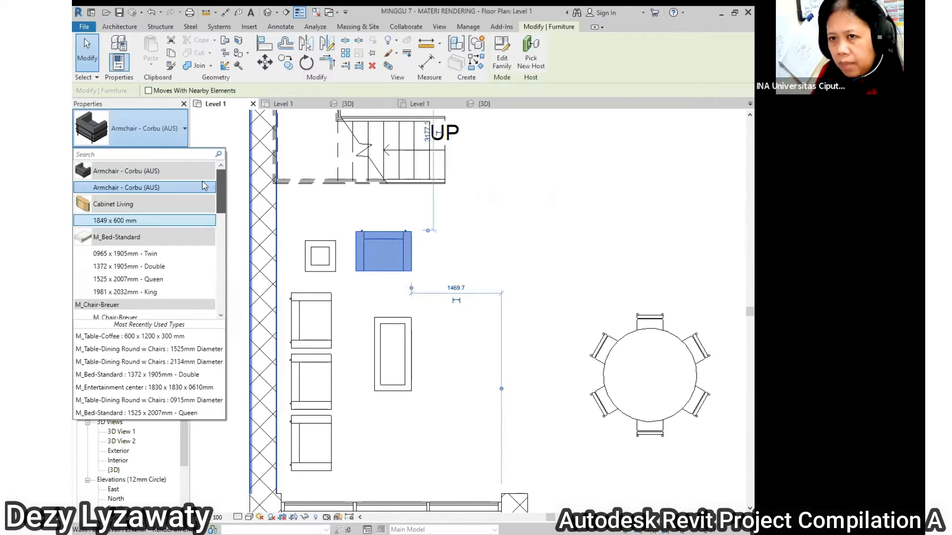
{"action": "left_click", "coordinate": [144, 188]}
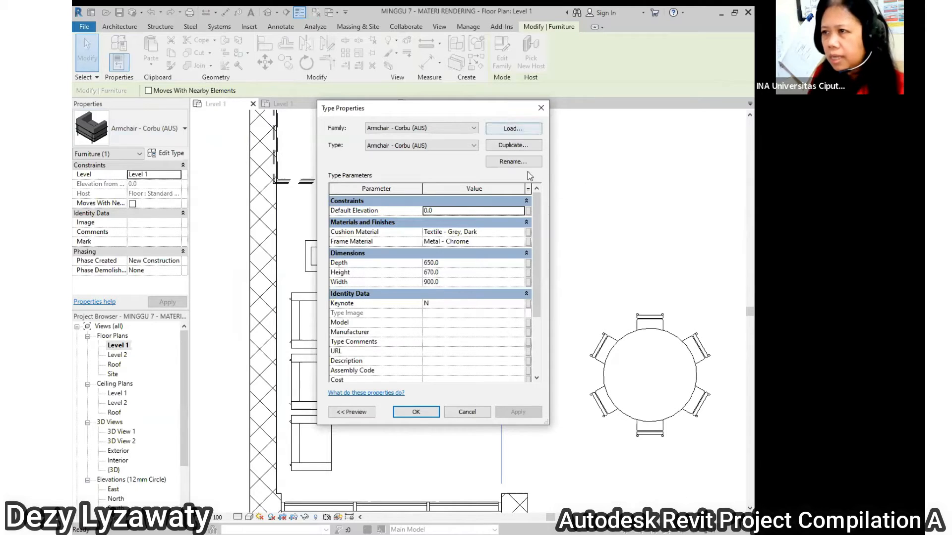
{"action": "left_click", "coordinate": [522, 146]}
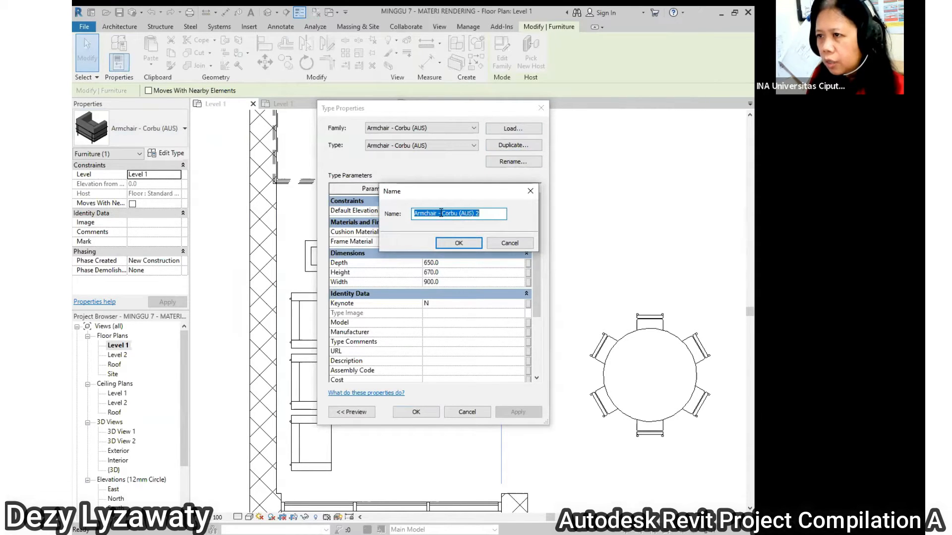
{"action": "left_click_drag", "start_coordinate": [441, 213], "coordinate": [481, 213]}
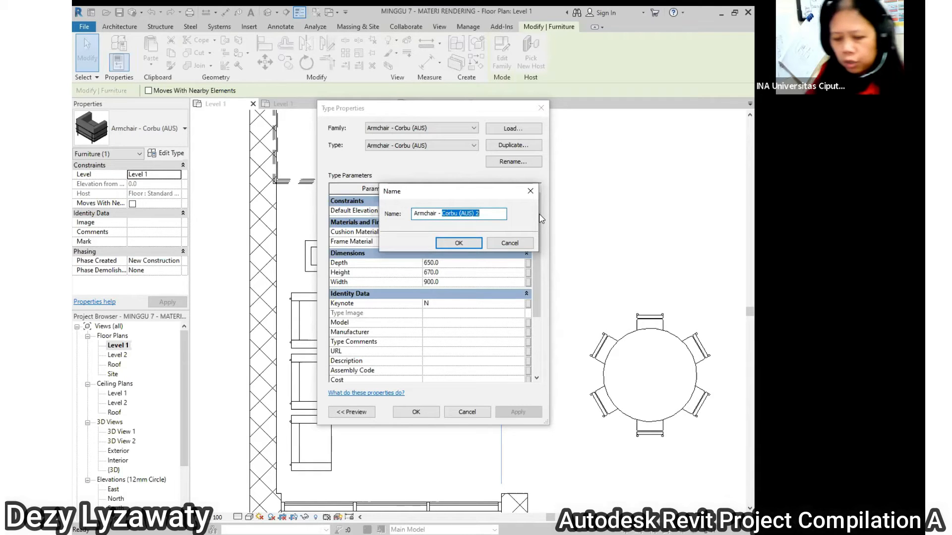
{"action": "left_click", "coordinate": [460, 214]}
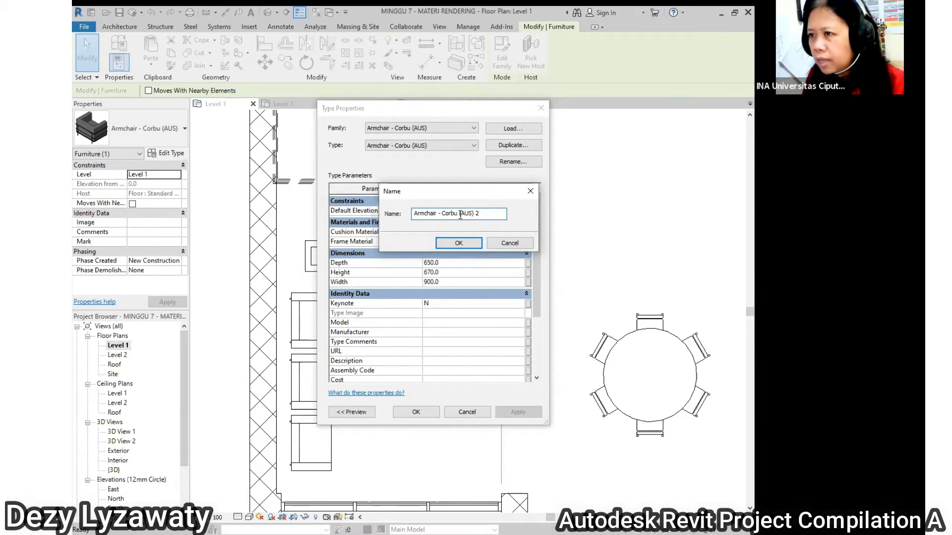
{"action": "left_click_drag", "start_coordinate": [461, 215], "coordinate": [496, 213]}
{"action": "type", "text": "1500"}
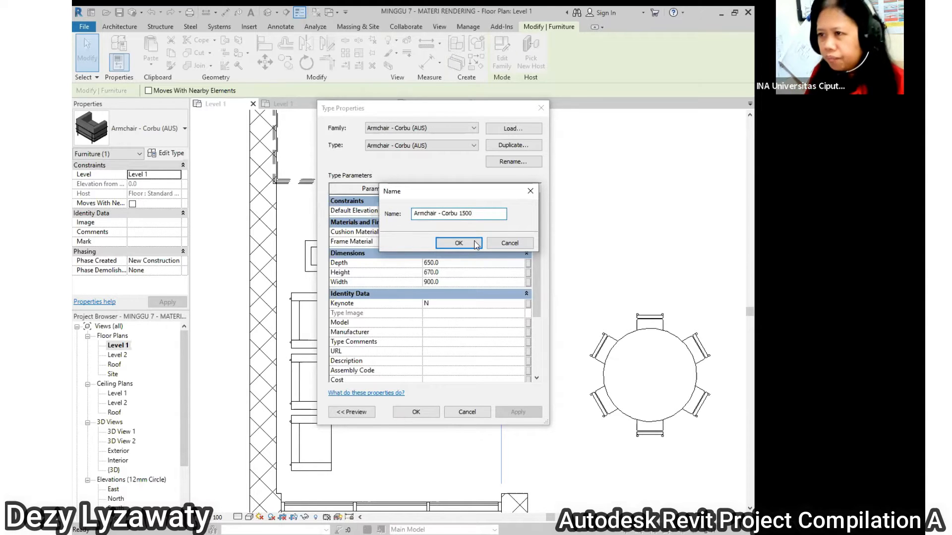
{"action": "left_click", "coordinate": [439, 243]}
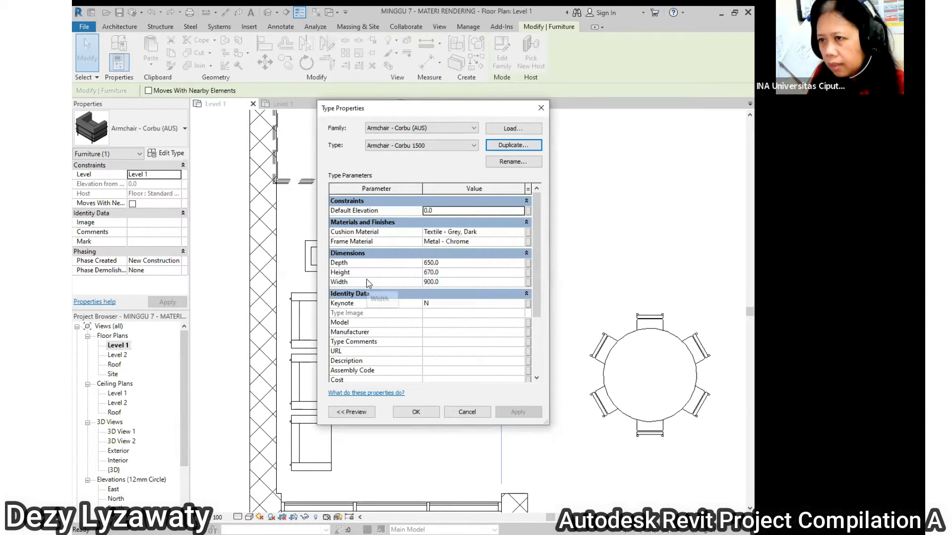
- Set the width of the Armchair - Corbu 1500 type to 1500 mm and apply it
{"action": "left_click", "coordinate": [446, 282]}
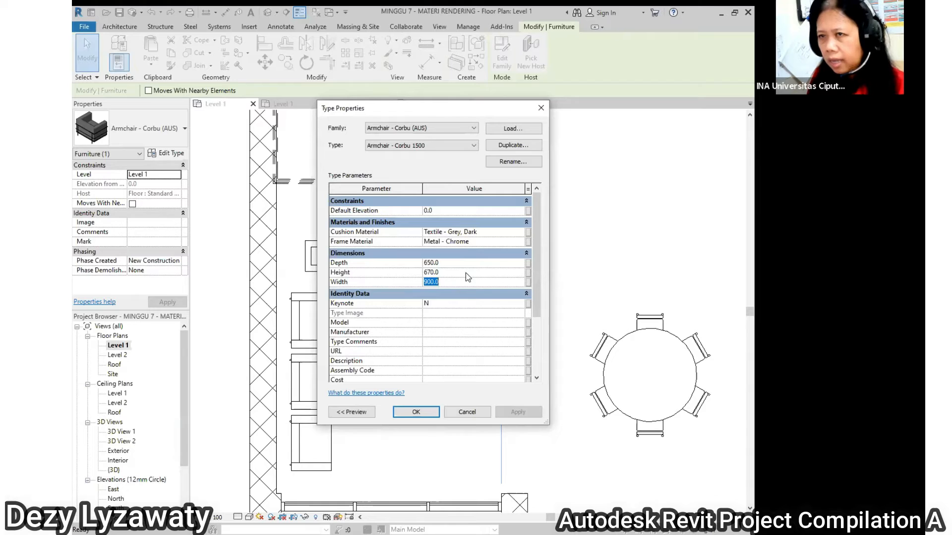
{"action": "type", "text": "1500"}
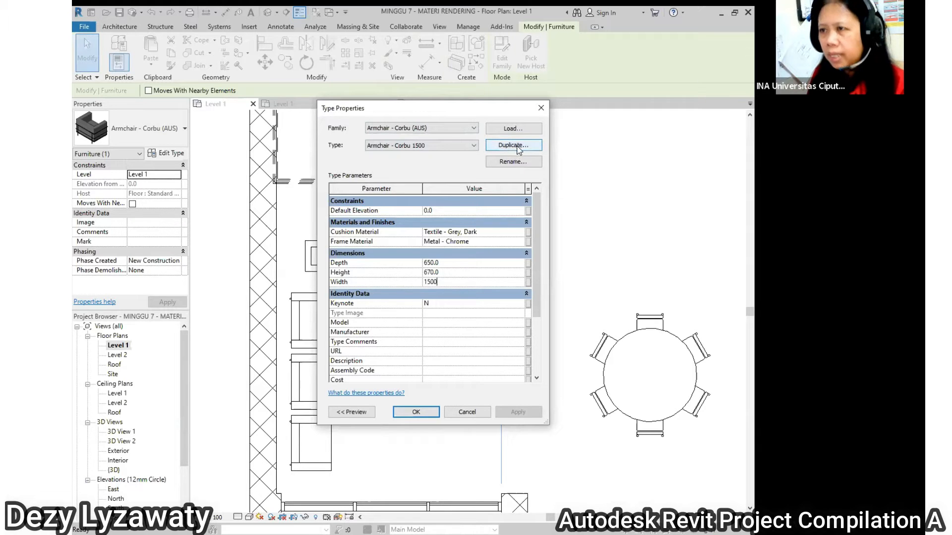
{"action": "left_click", "coordinate": [421, 412]}
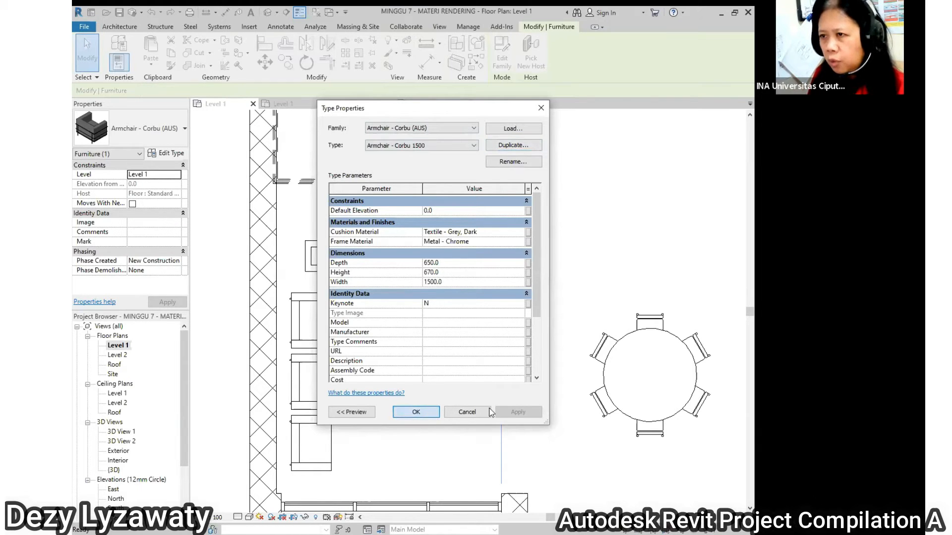
- Move the widened armchair slightly to the right, away from the small square end table
{"action": "left_click", "coordinate": [508, 264]}
{"action": "left_click", "coordinate": [427, 258]}
{"action": "left_click_drag", "start_coordinate": [430, 255], "coordinate": [449, 254]}
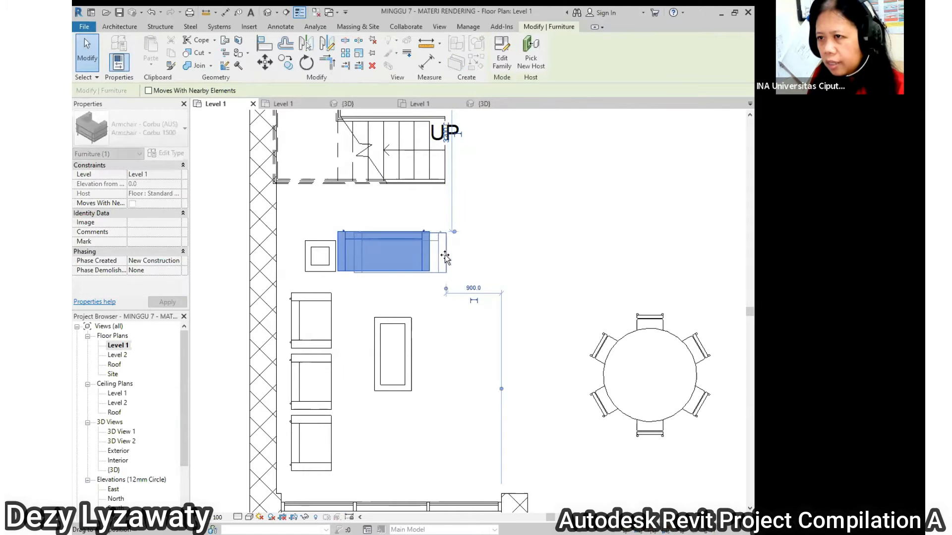
{"action": "left_click", "coordinate": [506, 270]}
- Open the Level 1 ceiling plan
{"action": "scroll", "coordinate": [316, 317], "scroll_direction": "down", "scroll_amount": 5}
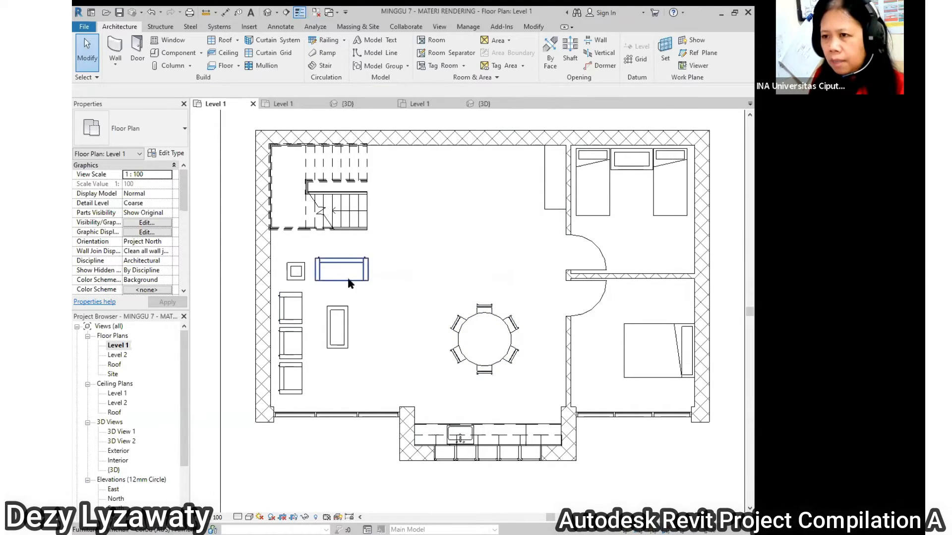
{"action": "mouse_move", "coordinate": [520, 332]}
{"action": "middle_mouse_down"}
{"action": "mouse_move", "coordinate": [526, 323]}
{"action": "mouse_move", "coordinate": [509, 320]}
{"action": "middle_mouse_up"}
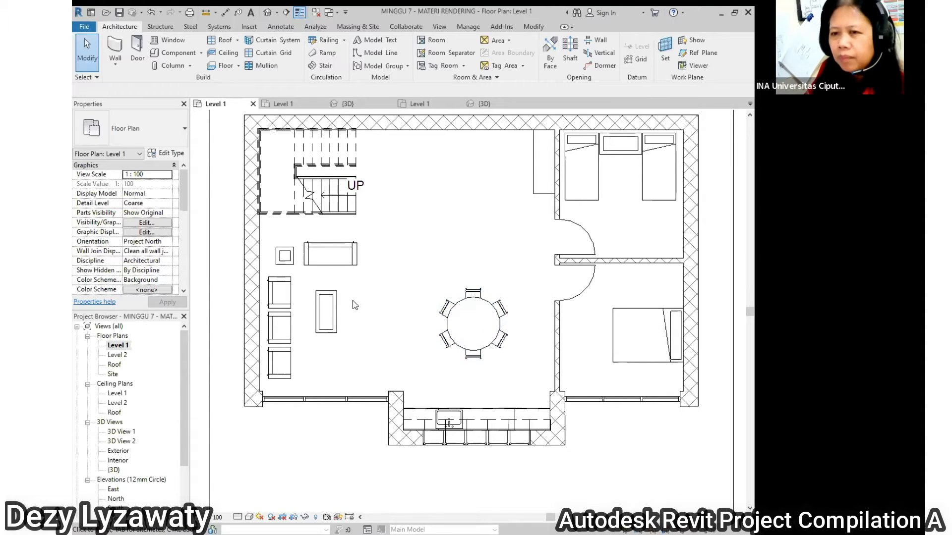
{"action": "middle_click_drag", "start_coordinate": [438, 287], "coordinate": [438, 292]}
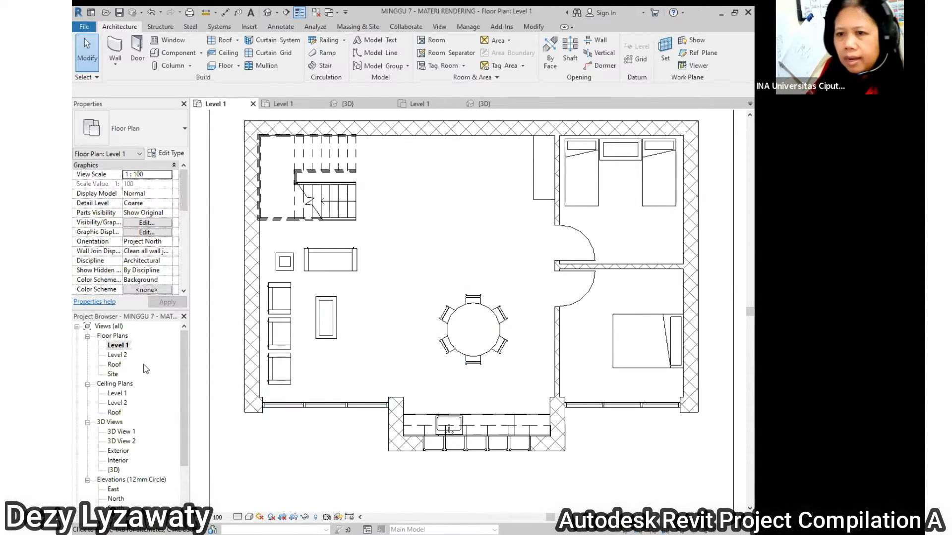
{"action": "double_click", "coordinate": [121, 394]}
{"action": "mouse_move", "coordinate": [480, 323]}
{"action": "middle_mouse_down"}
{"action": "mouse_move", "coordinate": [478, 299]}
{"action": "mouse_move", "coordinate": [493, 332]}
{"action": "middle_mouse_up"}
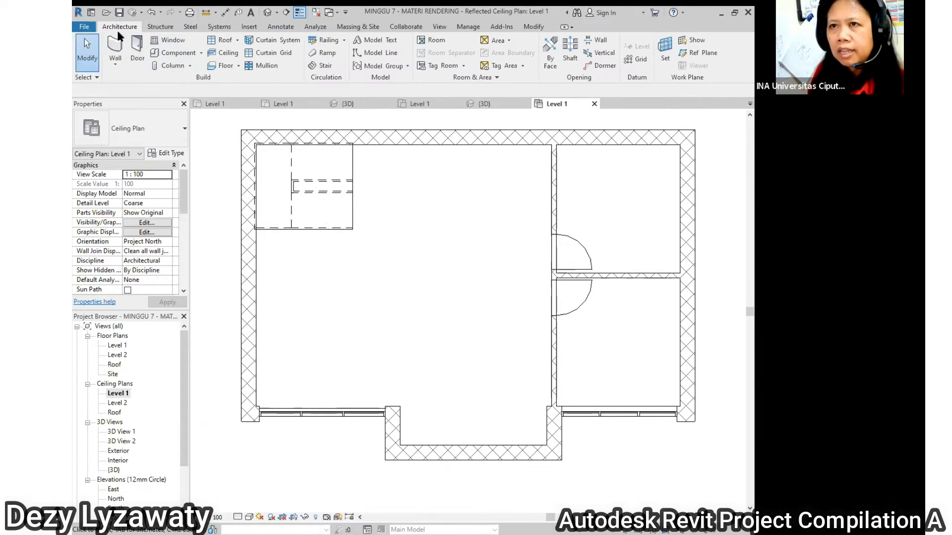
- Place an automatic 600 x 600mm grid compound ceiling over the main room with a 3000 mm height offset from Level 1
{"action": "left_click", "coordinate": [227, 53]}
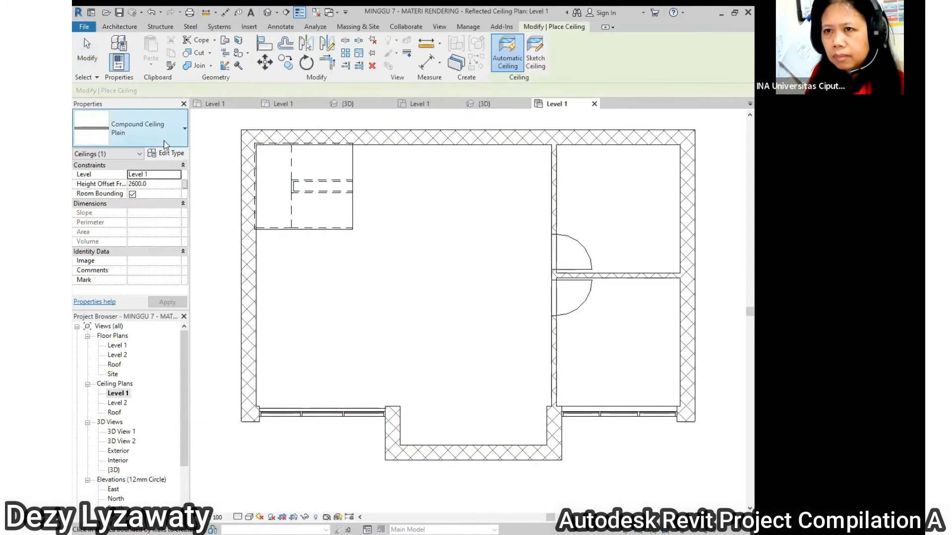
{"action": "left_click", "coordinate": [146, 130]}
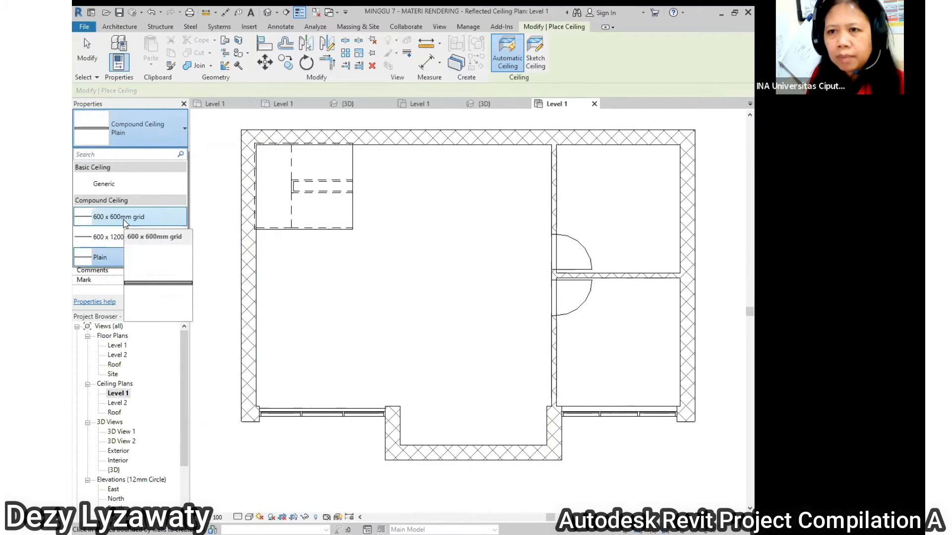
{"action": "left_click", "coordinate": [124, 221]}
{"action": "left_click_drag", "start_coordinate": [170, 185], "coordinate": [124, 164]}
{"action": "left_click", "coordinate": [162, 183]}
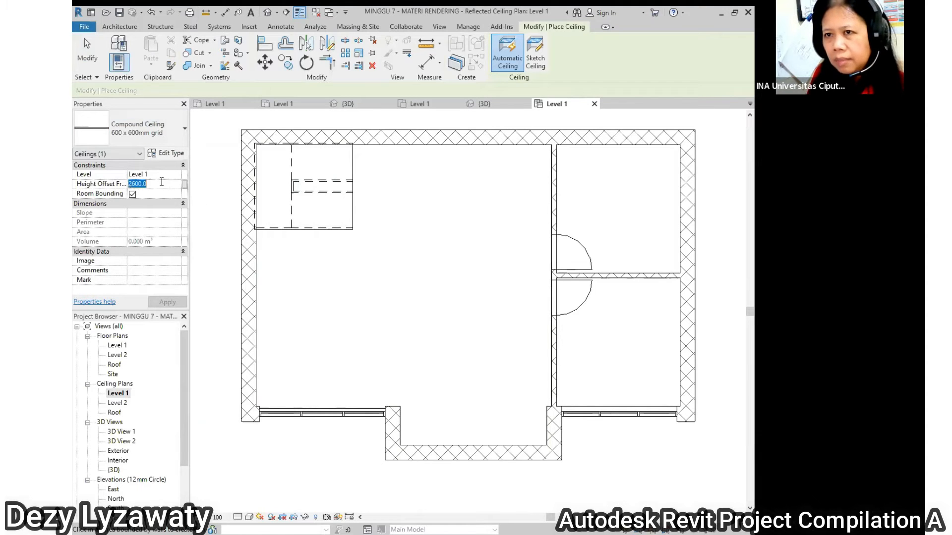
{"action": "type", "text": "300"}
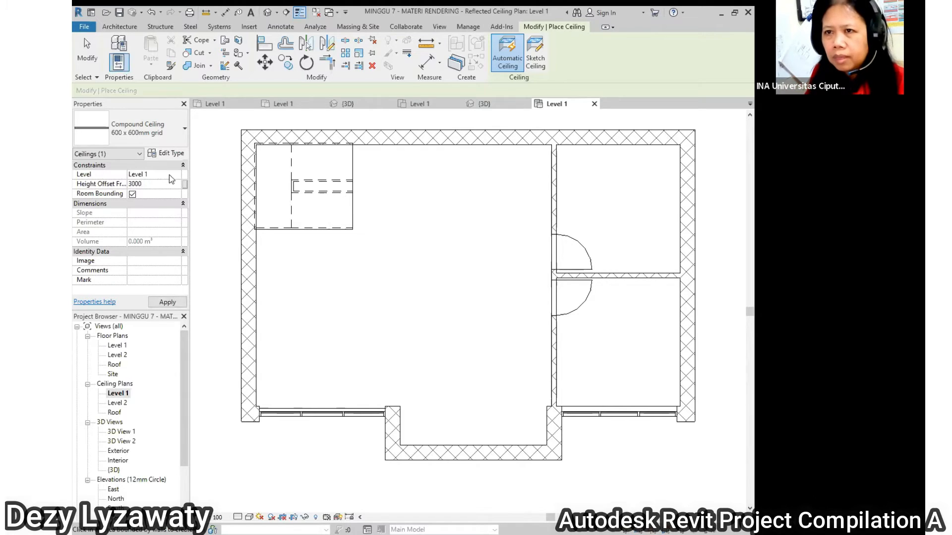
{"action": "left_click", "coordinate": [441, 231]}
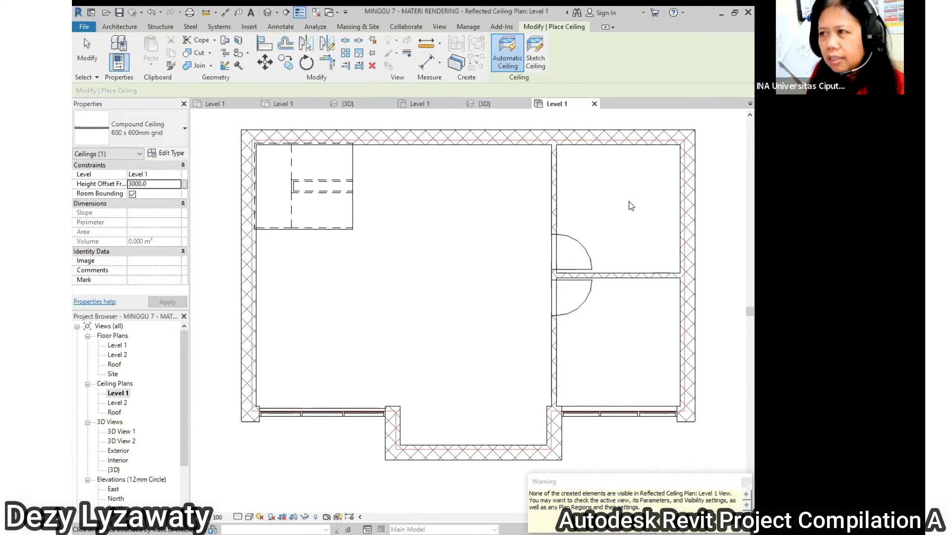
- Start a sketched 600 x 600mm grid ceiling and draw its boundary around the stair opening, down the left wall and along the left window wall
{"action": "left_click", "coordinate": [535, 59]}
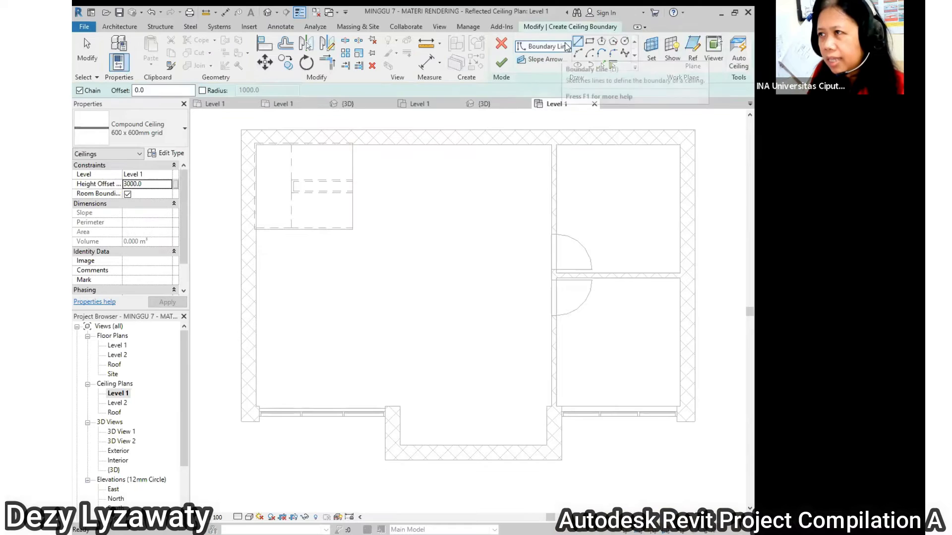
{"action": "left_click", "coordinate": [353, 145]}
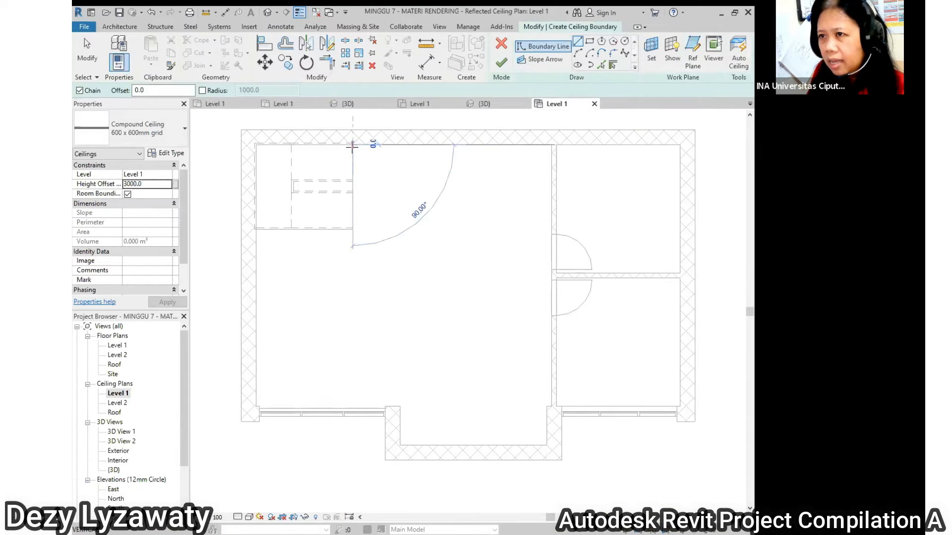
{"action": "left_click", "coordinate": [353, 229]}
{"action": "left_click", "coordinate": [256, 229]}
{"action": "left_click", "coordinate": [255, 409]}
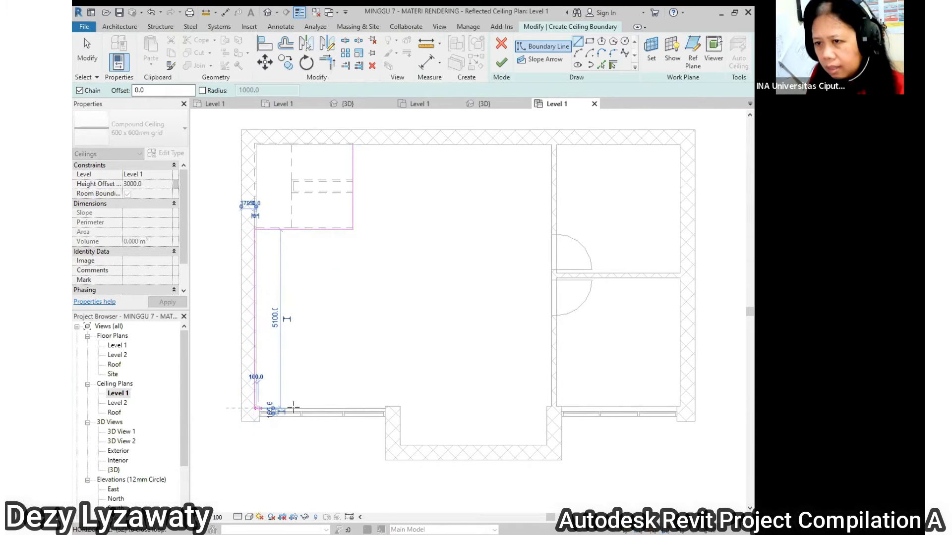
{"action": "left_click", "coordinate": [400, 409]}
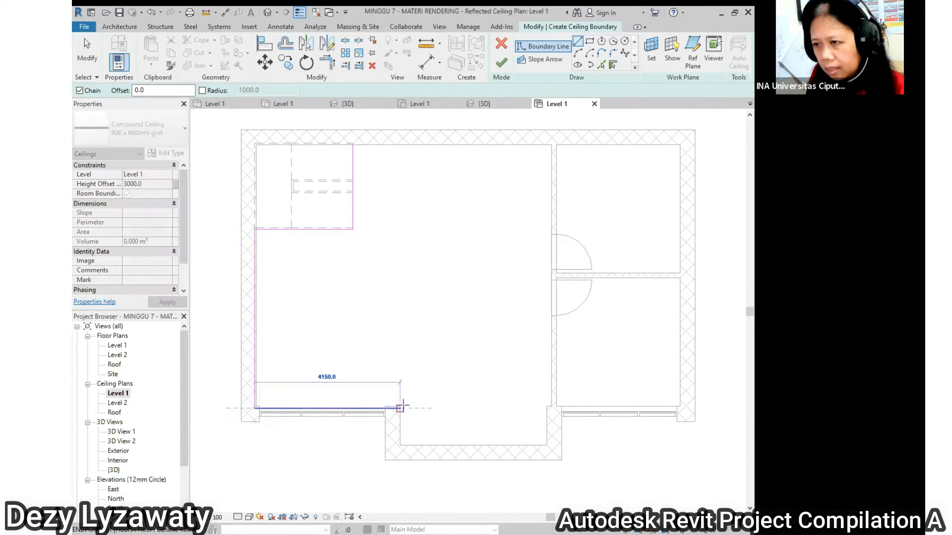
- Continue the ceiling boundary around the bay, up the partition wall and along the upper wall, closing it at the stair opening's corner
{"action": "left_click", "coordinate": [400, 445]}
{"action": "left_click", "coordinate": [546, 445]}
{"action": "left_click", "coordinate": [546, 406]}
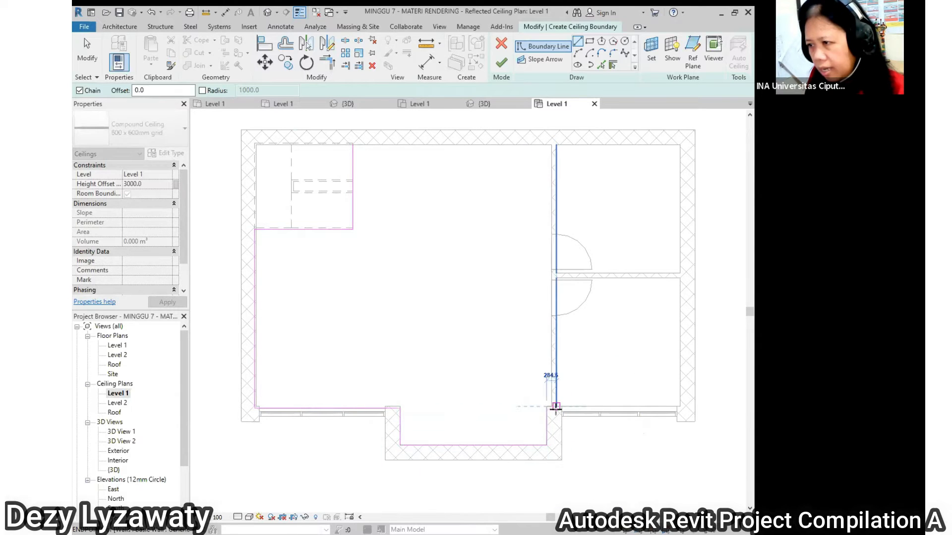
{"action": "left_click", "coordinate": [549, 407]}
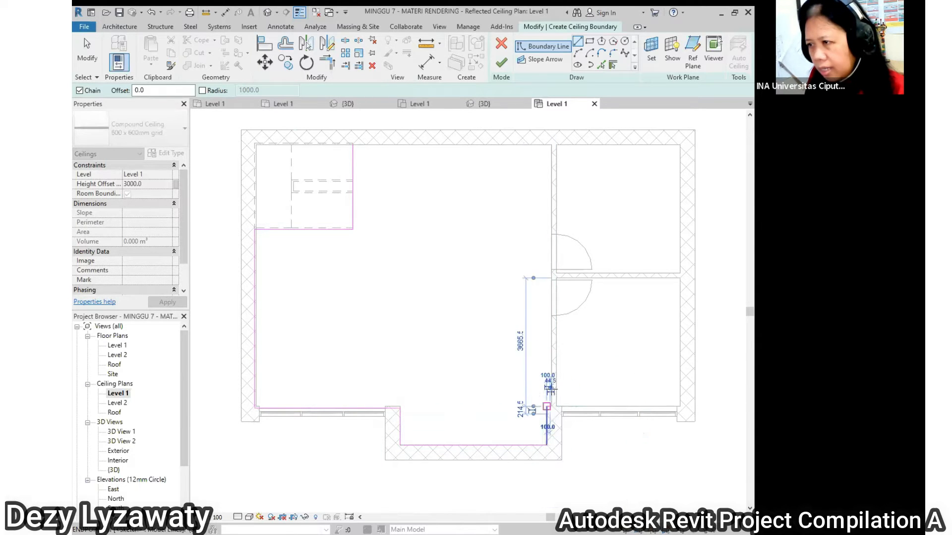
{"action": "left_click", "coordinate": [549, 144]}
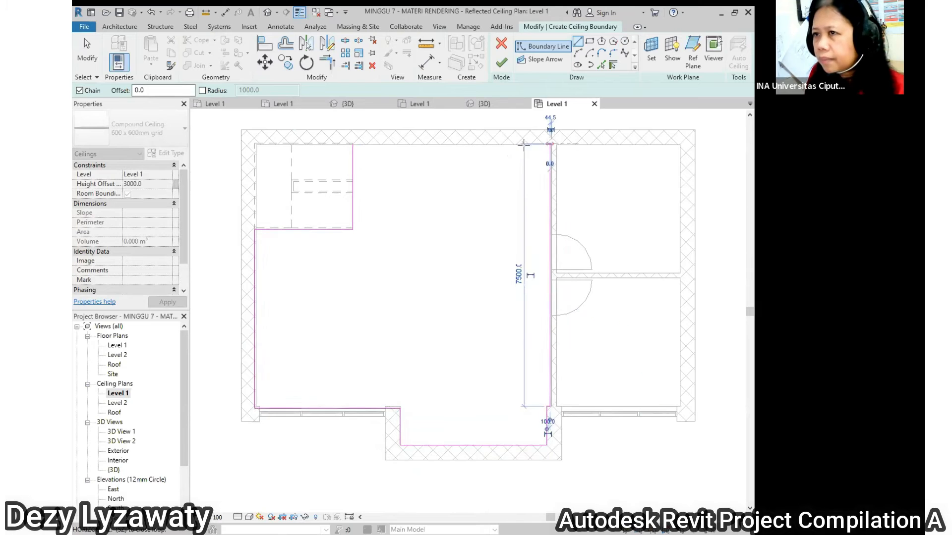
{"action": "left_click", "coordinate": [353, 143]}
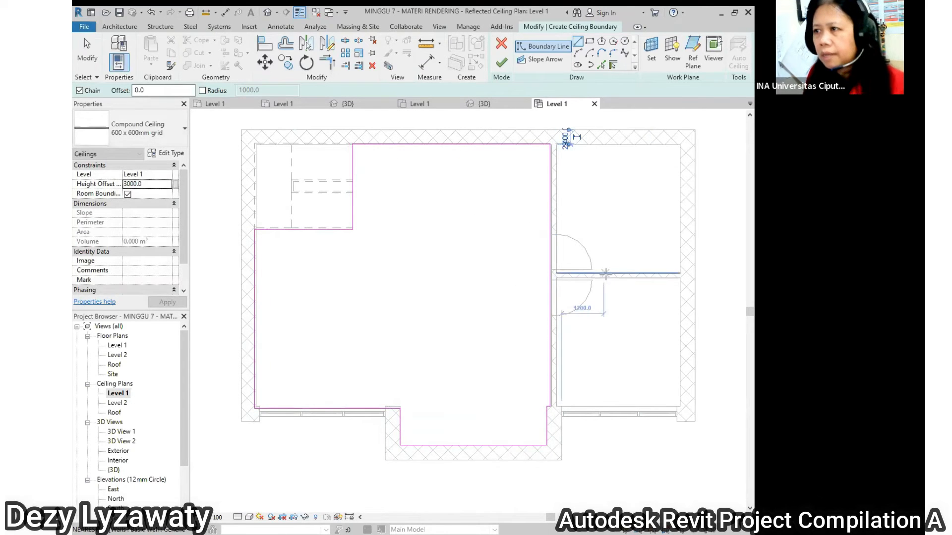
{"action": "key", "text": "Escape"}
{"action": "key", "text": "Escape"}
- Align the ceiling boundary's right and upper lines with the main room's partition wall face and upper wall's inner face
{"action": "middle_click_drag", "start_coordinate": [573, 234], "coordinate": [567, 273]}
{"action": "scroll", "coordinate": [531, 233], "scroll_direction": "up", "scroll_amount": 5}
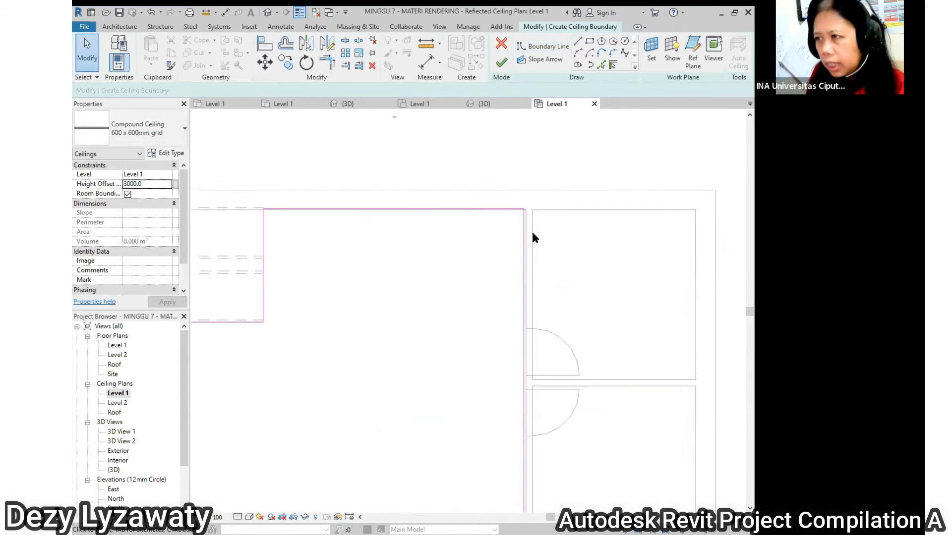
{"action": "scroll", "coordinate": [396, 198], "scroll_direction": "up", "scroll_amount": 2}
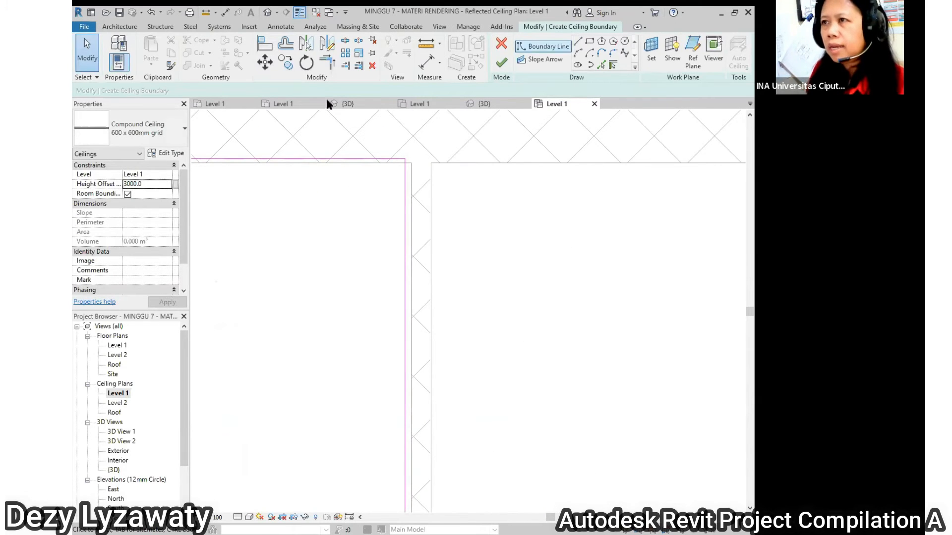
{"action": "left_click", "coordinate": [260, 46]}
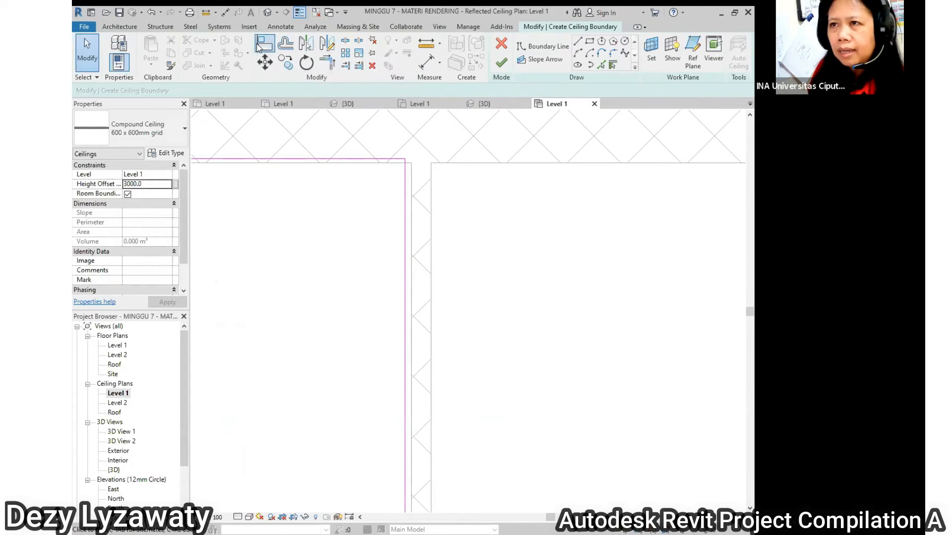
{"action": "left_click", "coordinate": [415, 234]}
{"action": "left_click", "coordinate": [406, 229]}
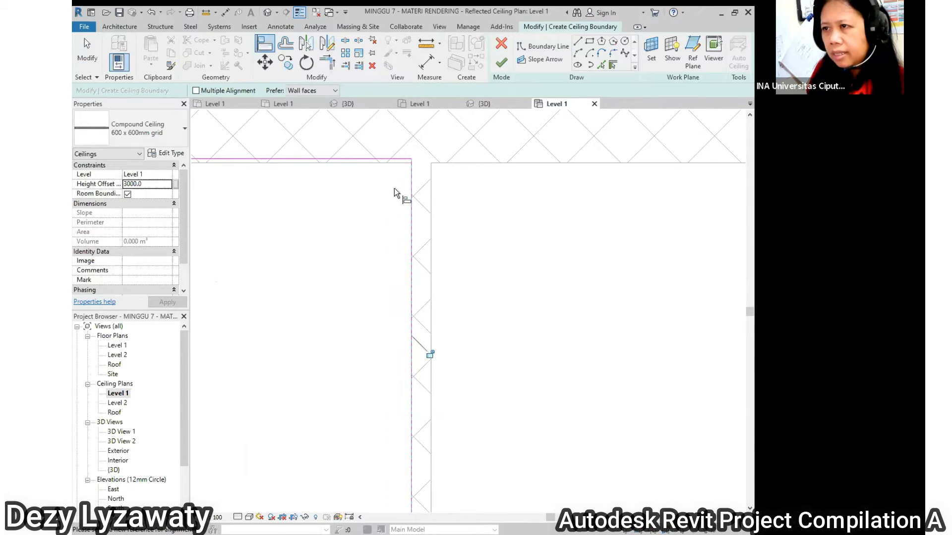
{"action": "left_click", "coordinate": [398, 164]}
{"action": "left_click", "coordinate": [402, 159]}
- Align the ceiling boundary's left line with the left wall's inner face and its lower line with the left window wall's inner face
{"action": "scroll", "coordinate": [479, 218], "scroll_direction": "down", "scroll_amount": 7}
{"action": "middle_click_drag", "start_coordinate": [265, 292], "coordinate": [457, 276]}
{"action": "scroll", "coordinate": [464, 242], "scroll_direction": "up", "scroll_amount": 2}
{"action": "scroll", "coordinate": [552, 255], "scroll_direction": "up", "scroll_amount": 2}
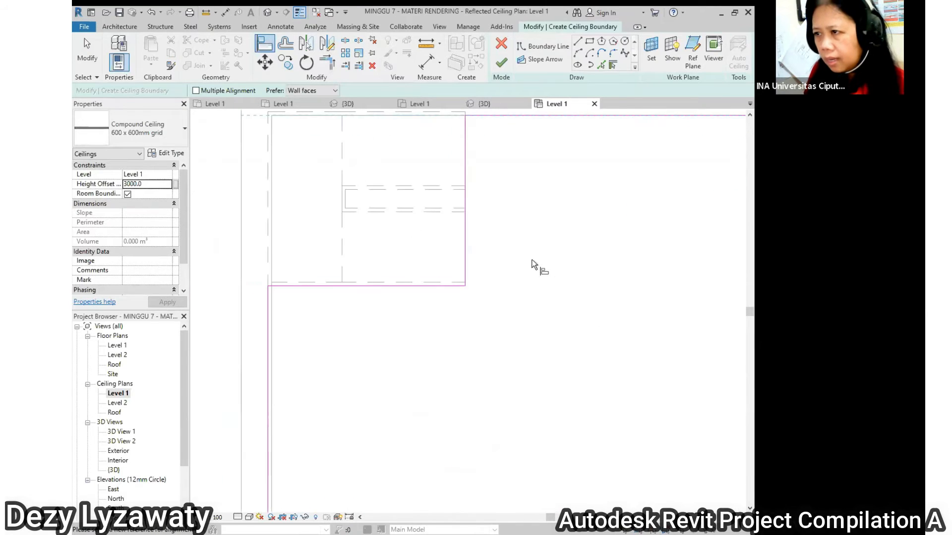
{"action": "middle_click_drag", "start_coordinate": [208, 341], "coordinate": [464, 286]}
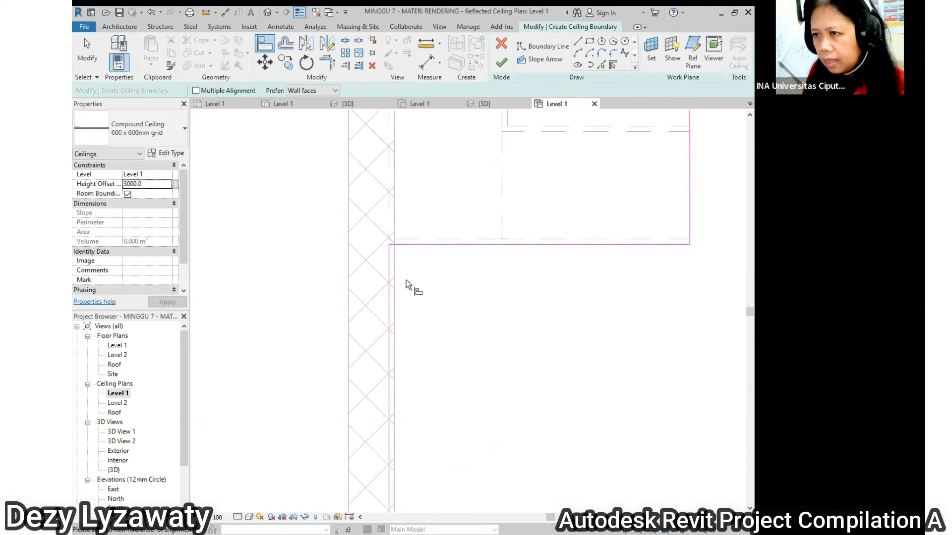
{"action": "left_click", "coordinate": [399, 285]}
{"action": "left_click", "coordinate": [391, 287]}
{"action": "scroll", "coordinate": [447, 322], "scroll_direction": "down", "scroll_amount": 3}
{"action": "scroll", "coordinate": [458, 218], "scroll_direction": "up", "scroll_amount": 2}
{"action": "left_click", "coordinate": [477, 263]}
{"action": "left_click", "coordinate": [462, 268]}
- Finish the ceiling boundary sketch to create the ceiling over the main room
{"action": "scroll", "coordinate": [352, 237], "scroll_direction": "down", "scroll_amount": 6}
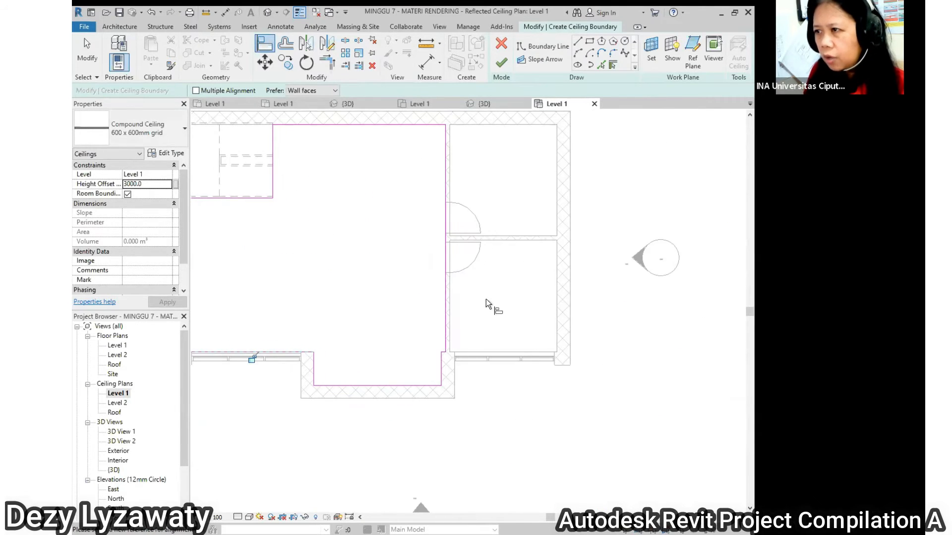
{"action": "scroll", "coordinate": [493, 285], "scroll_direction": "up", "scroll_amount": 1}
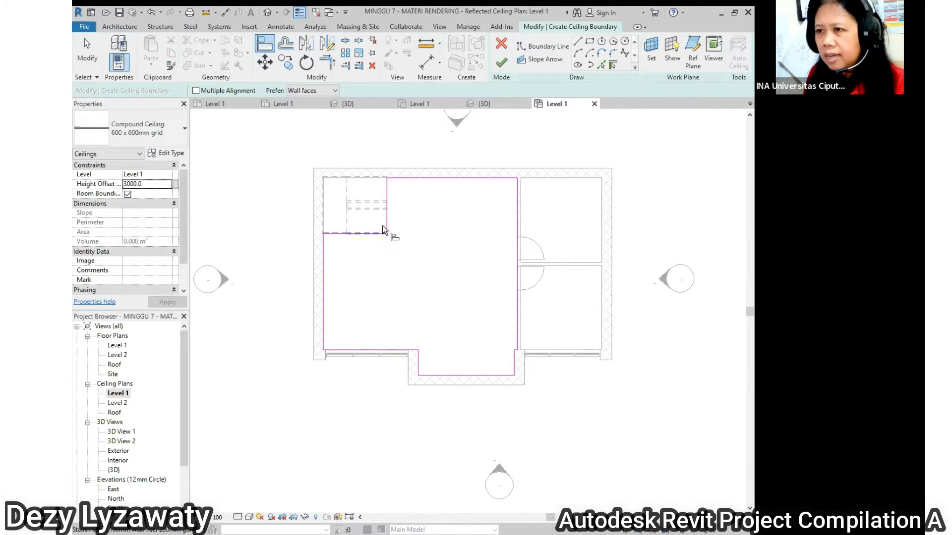
{"action": "left_click", "coordinate": [502, 63]}
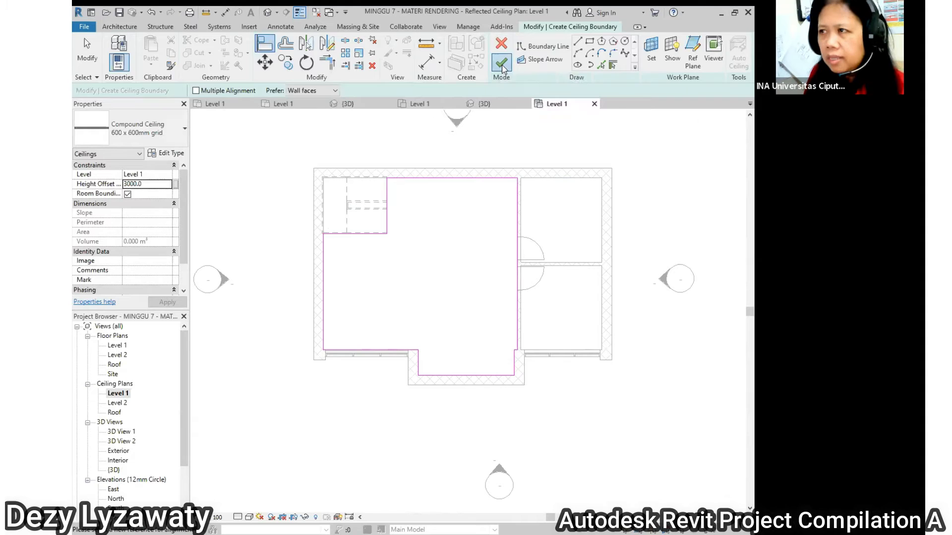
{"action": "left_click", "coordinate": [602, 157]}
- Examine the new ceiling around the stair in the default 3D view
{"action": "left_click", "coordinate": [276, 13]}
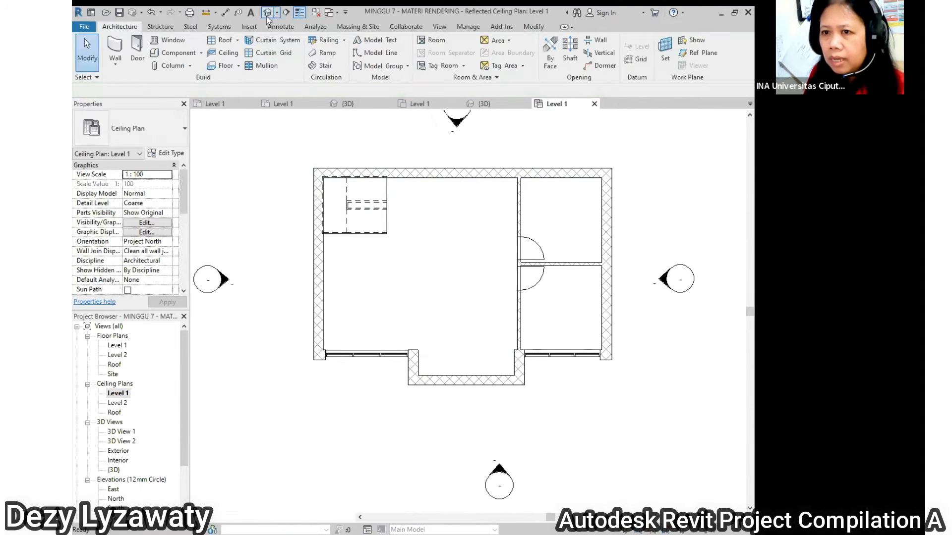
{"action": "middle_click_drag", "start_coordinate": [386, 336], "coordinate": [465, 230], "text": "shift"}
{"action": "scroll", "coordinate": [463, 231], "scroll_direction": "up", "scroll_amount": 5}
{"action": "scroll", "coordinate": [431, 277], "scroll_direction": "up", "scroll_amount": 1}
{"action": "middle_click_drag", "start_coordinate": [447, 322], "coordinate": [405, 372], "text": "shift"}
{"action": "scroll", "coordinate": [308, 369], "scroll_direction": "up", "scroll_amount": 2}
{"action": "left_click", "coordinate": [307, 343]}
{"action": "middle_click_drag", "start_coordinate": [307, 342], "coordinate": [357, 230], "text": "shift"}
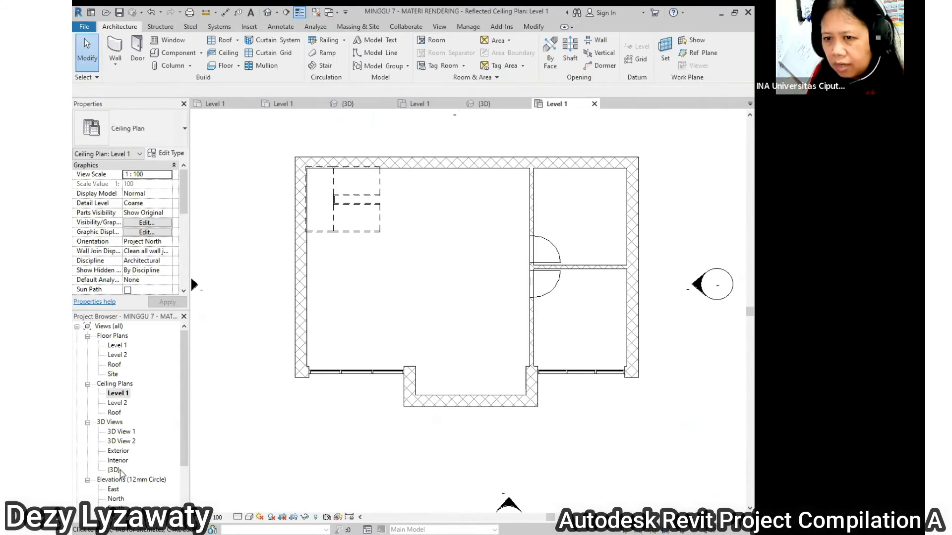
{"action": "double_click", "coordinate": [114, 470]}
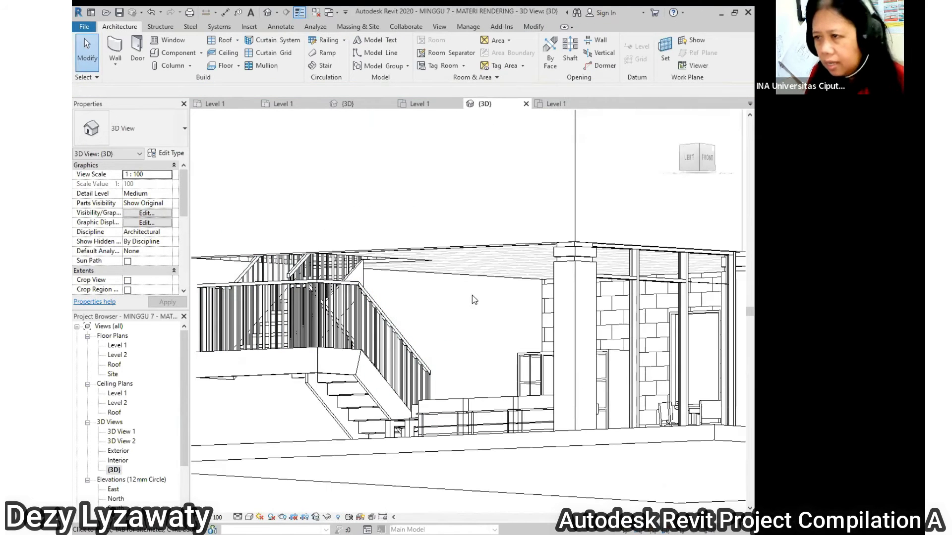
{"action": "middle_click_drag", "start_coordinate": [472, 293], "coordinate": [459, 230], "text": "shift"}
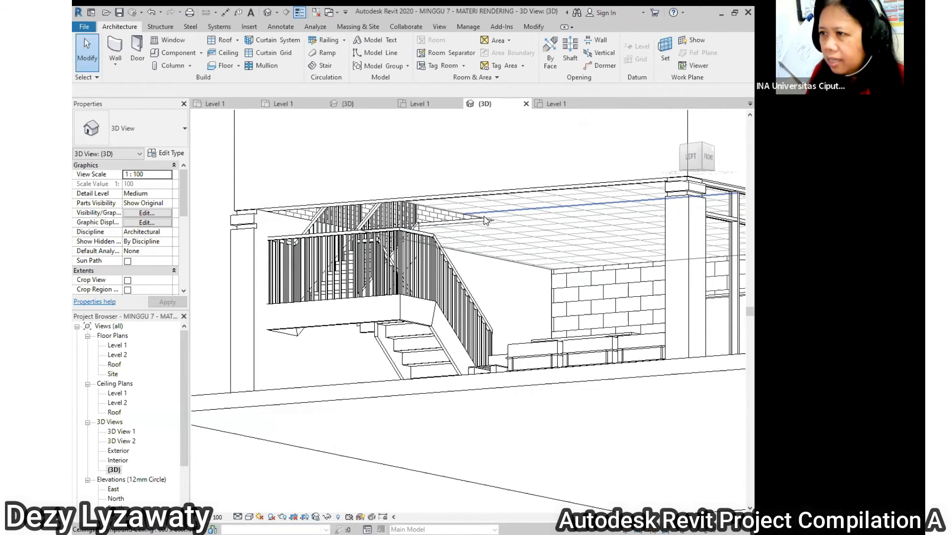
- Set the grid ceiling's height offset from Level 1 to 2600 mm
{"action": "left_click", "coordinate": [463, 227]}
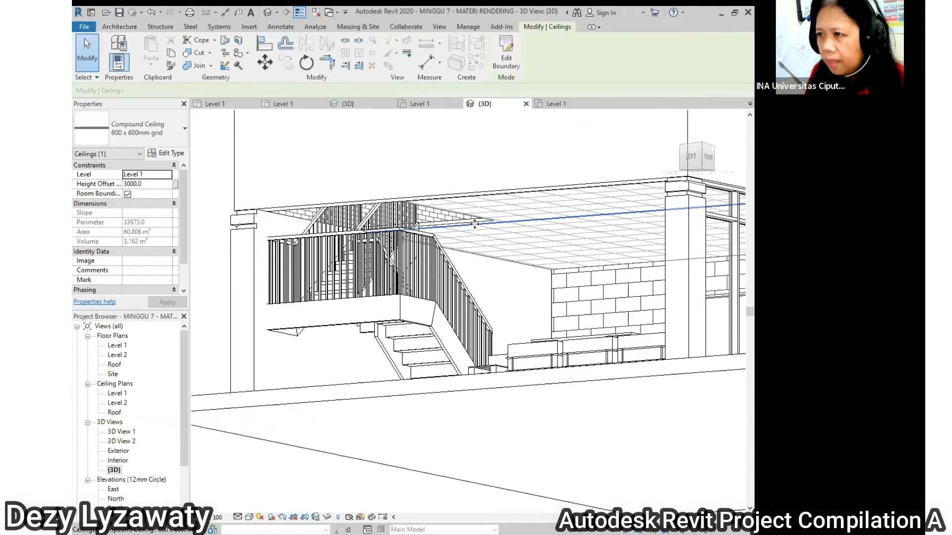
{"action": "key", "text": "Escape"}
{"action": "left_click", "coordinate": [479, 222]}
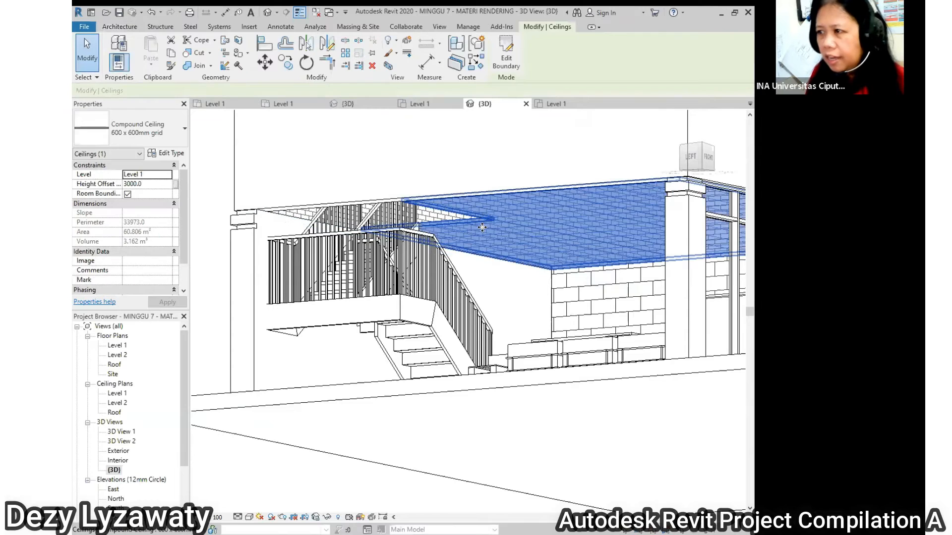
{"action": "middle_click_drag", "start_coordinate": [479, 221], "coordinate": [543, 274], "text": "shift"}
{"action": "left_click", "coordinate": [149, 183]}
{"action": "type", "text": "2600"}
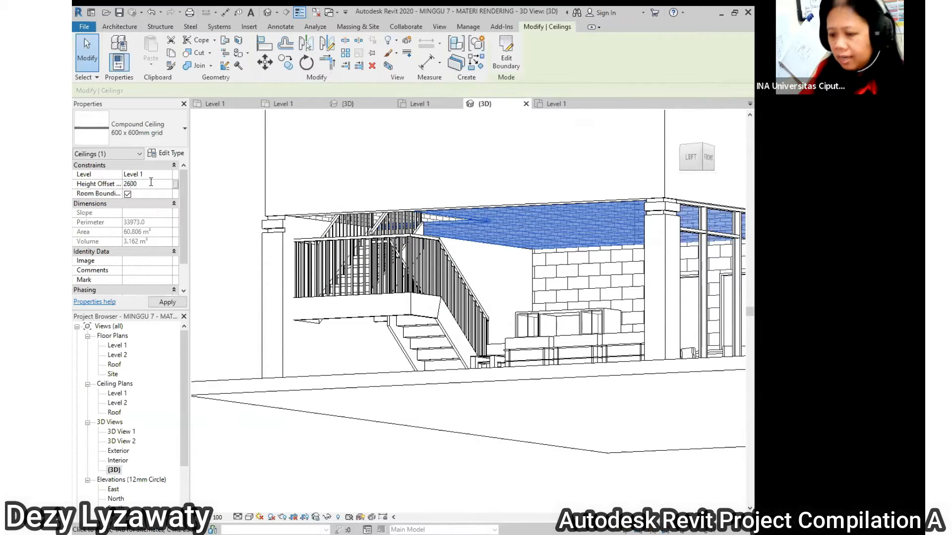
{"action": "key", "text": "Return"}
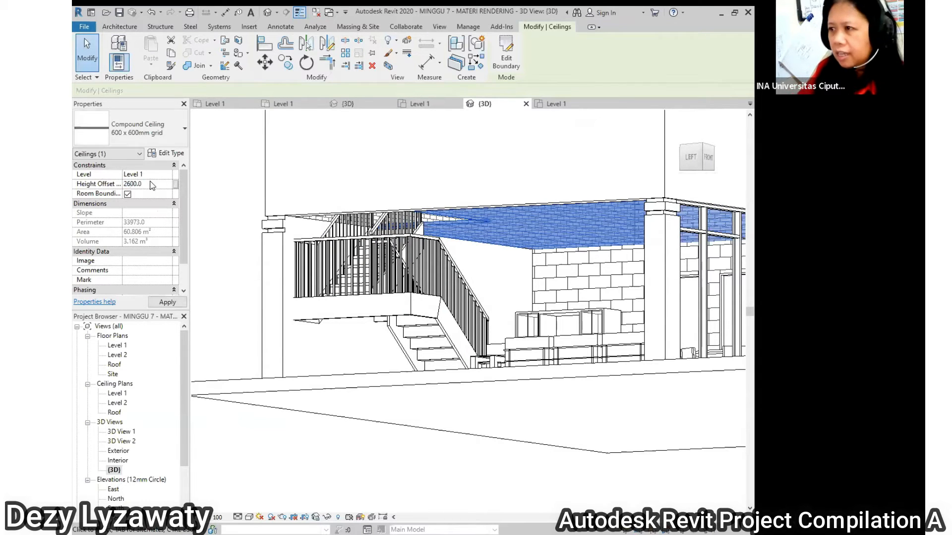
{"action": "left_click", "coordinate": [472, 404]}
{"action": "middle_click_drag", "start_coordinate": [567, 286], "coordinate": [461, 279], "text": "shift"}
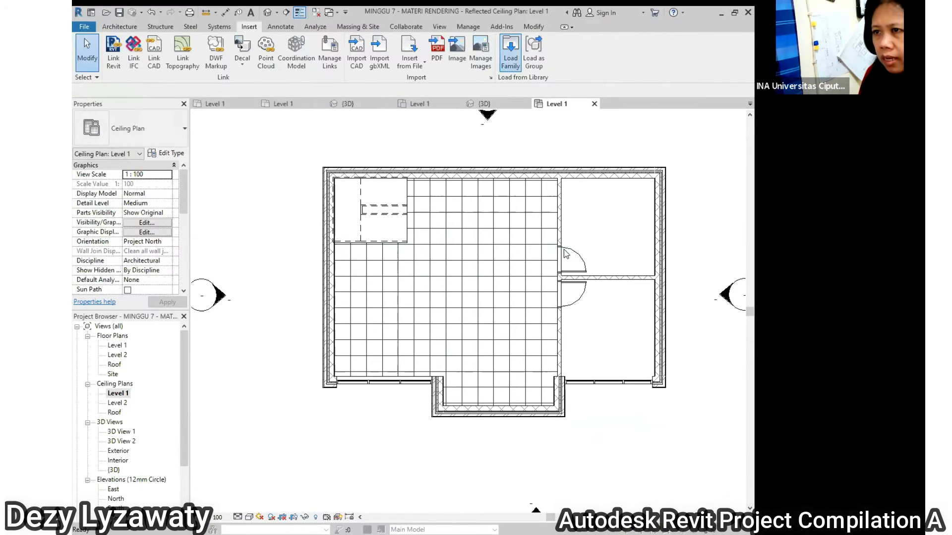
- Browse the family library to the US Metric > Lighting > Architectural > Internal folder
{"action": "left_click", "coordinate": [372, 168]}
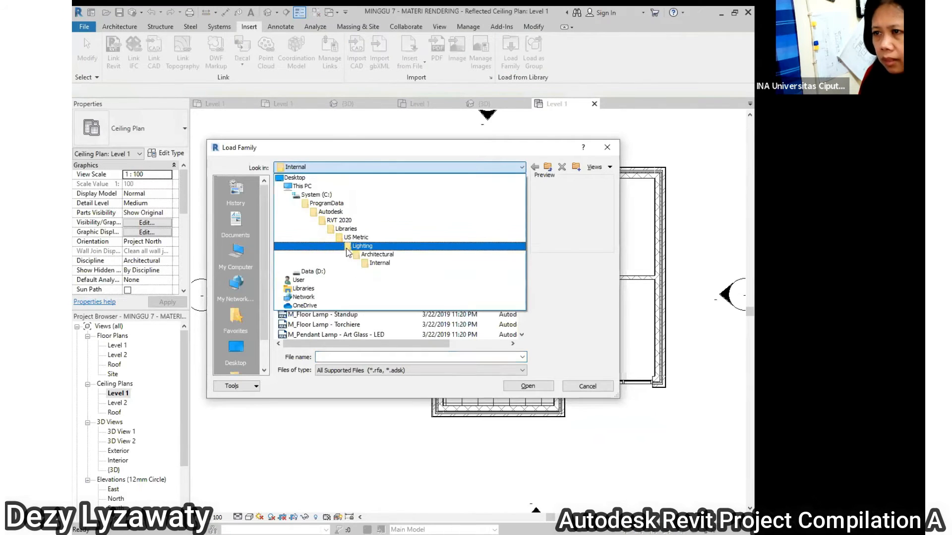
{"action": "left_click", "coordinate": [365, 234]}
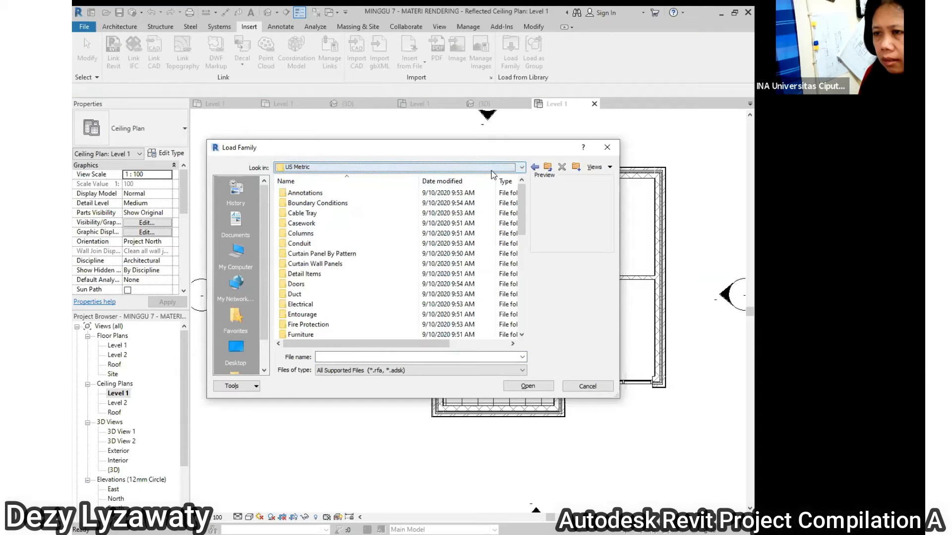
{"action": "scroll", "coordinate": [323, 277], "scroll_direction": "down", "scroll_amount": 2}
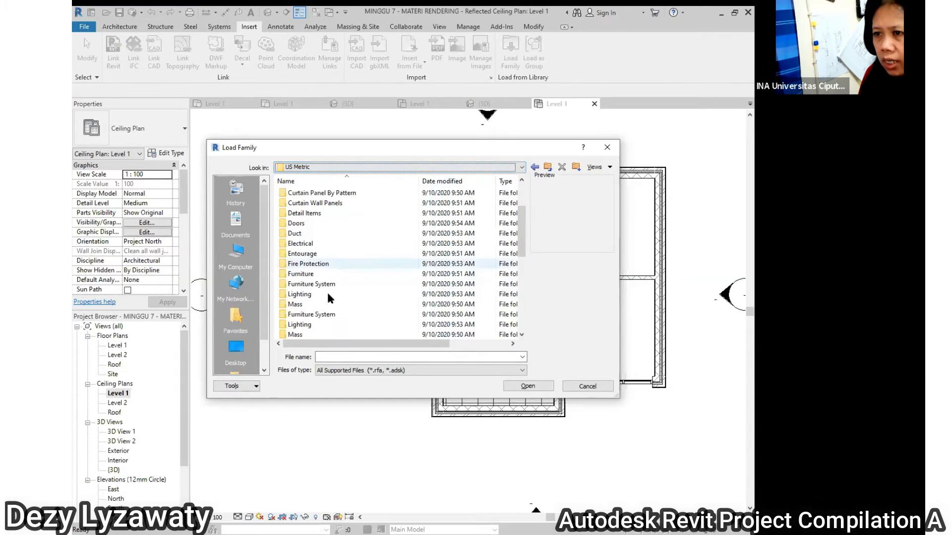
{"action": "double_click", "coordinate": [318, 294]}
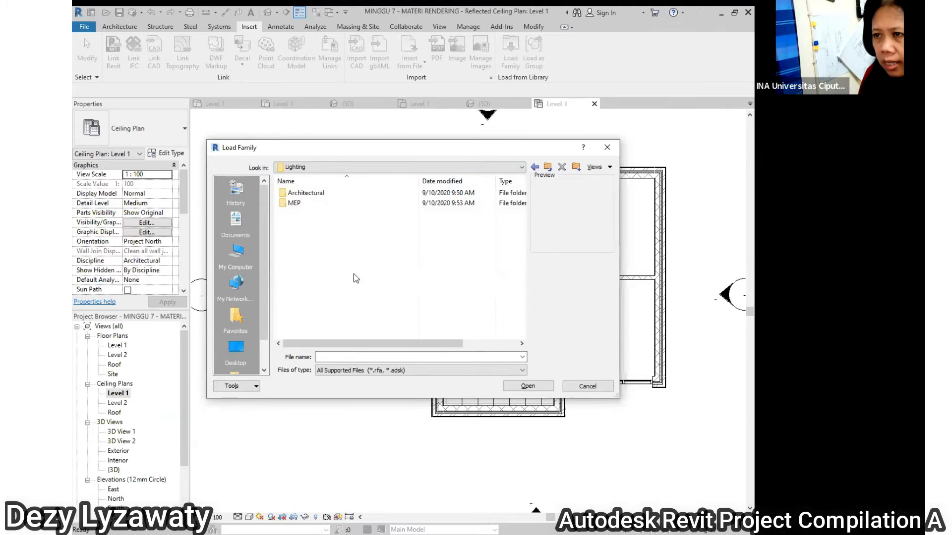
{"action": "double_click", "coordinate": [312, 196]}
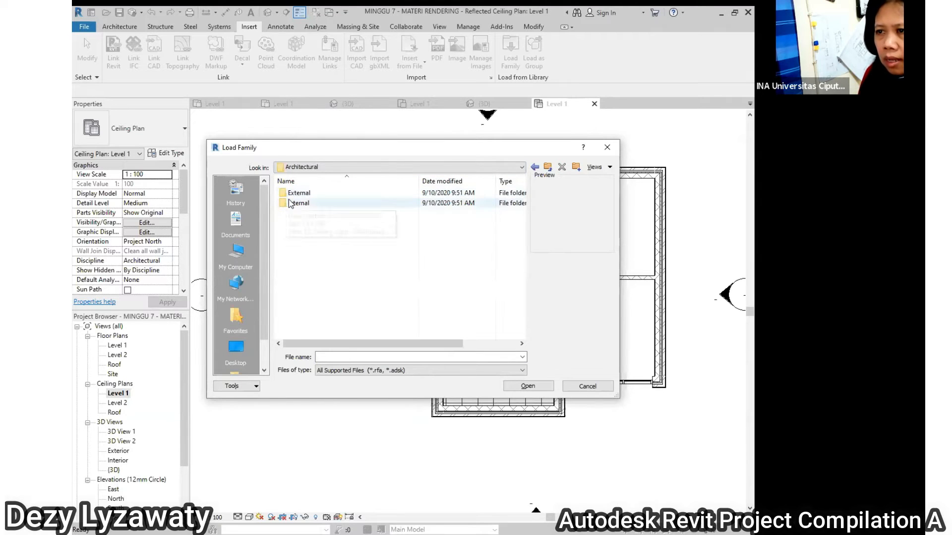
{"action": "double_click", "coordinate": [297, 206]}
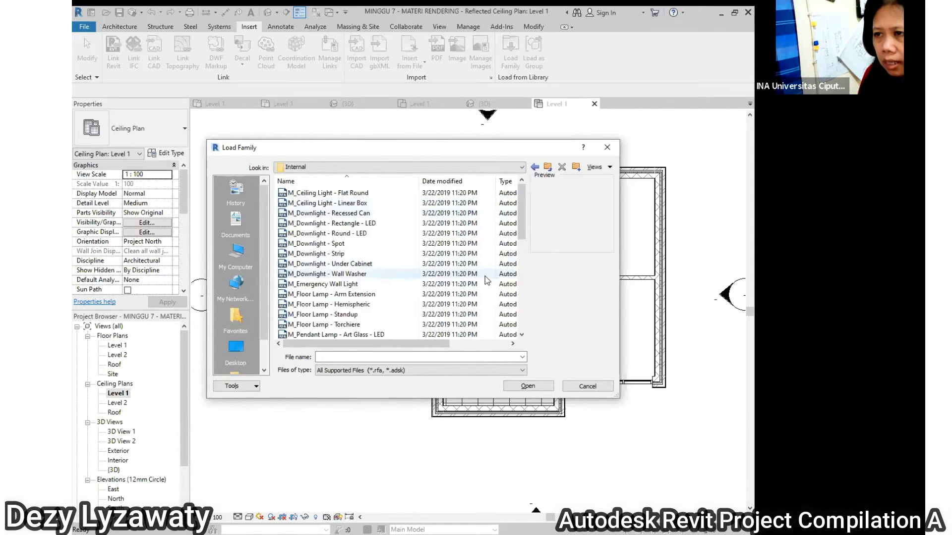
- Preview the ceiling light families and load M_Ceiling Light - Linear Box into the project
{"action": "left_click", "coordinate": [343, 205]}
{"action": "left_click", "coordinate": [343, 193]}
{"action": "left_click", "coordinate": [346, 205]}
{"action": "left_click", "coordinate": [350, 194]}
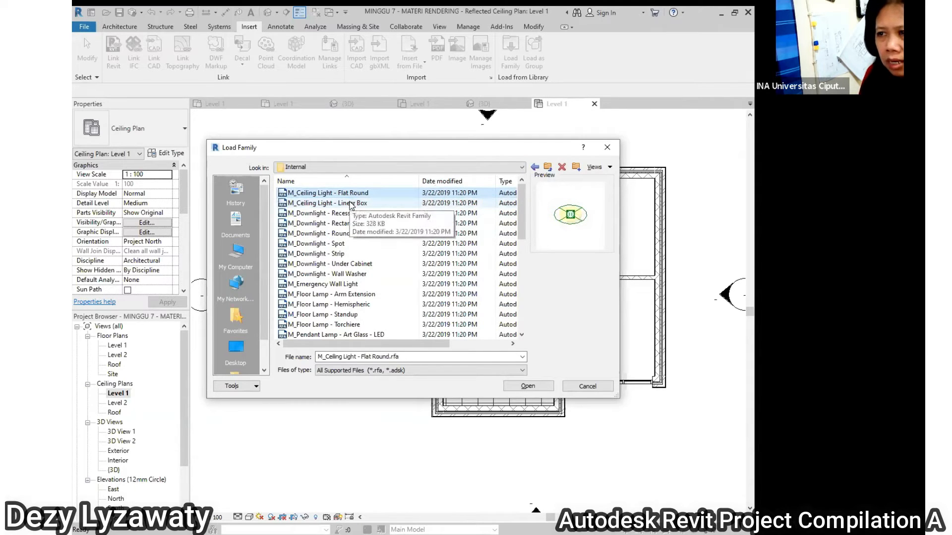
{"action": "left_click", "coordinate": [351, 203]}
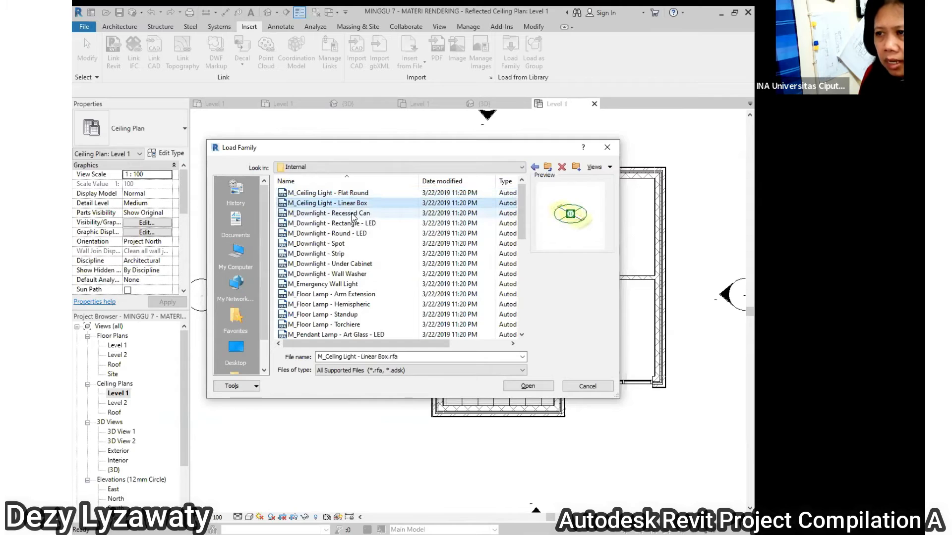
{"action": "left_click", "coordinate": [539, 385]}
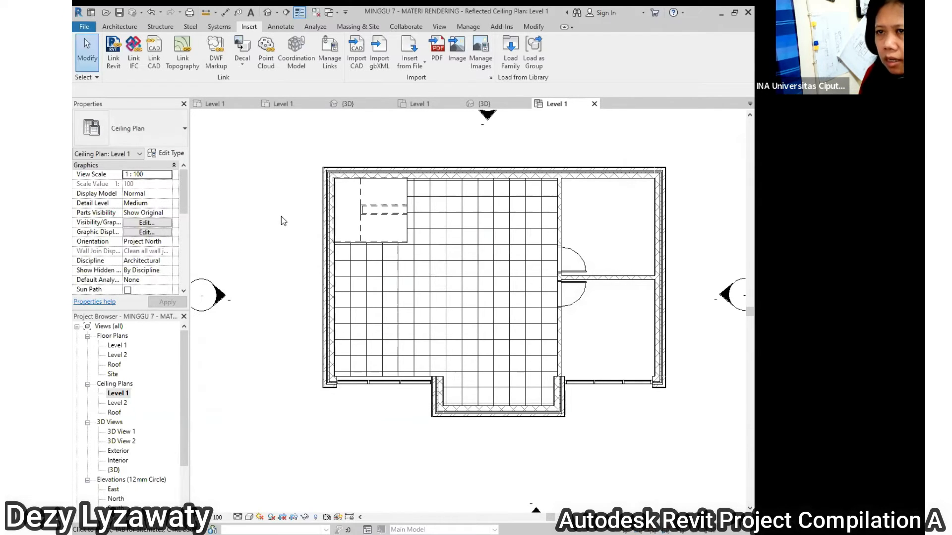
- Start placing a component and choose the M_Ceiling Light - Flat Round type 60W - 120V
{"action": "left_click", "coordinate": [119, 27]}
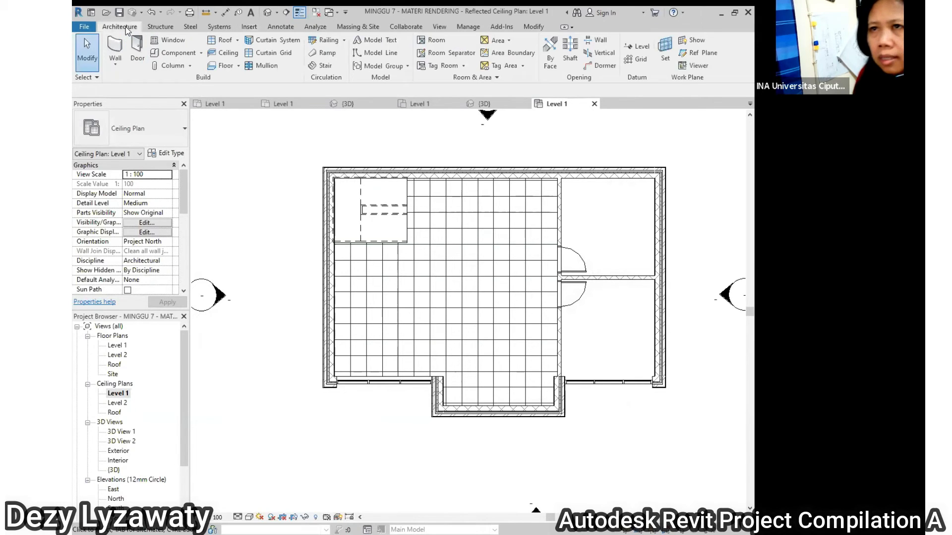
{"action": "left_click", "coordinate": [201, 53]}
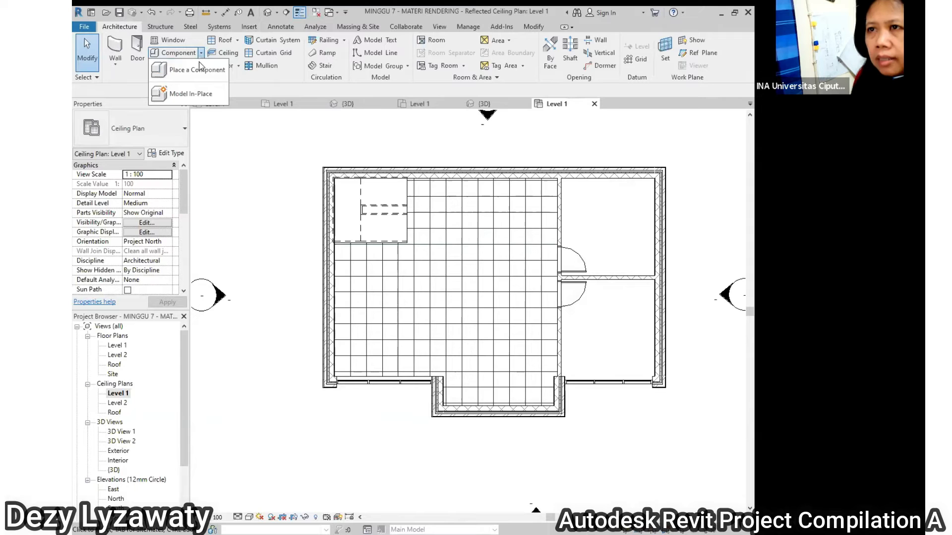
{"action": "left_click", "coordinate": [198, 69]}
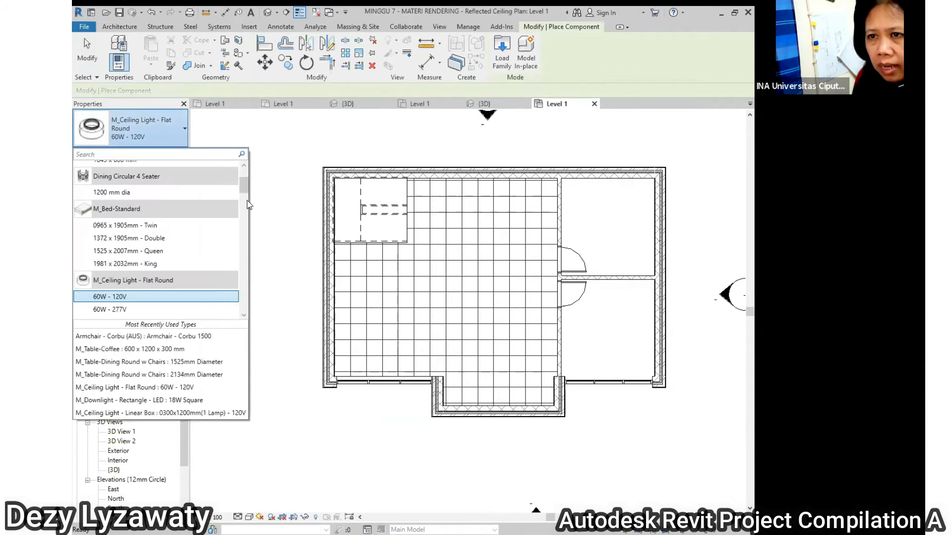
{"action": "scroll", "coordinate": [247, 184], "scroll_direction": "down", "scroll_amount": 3}
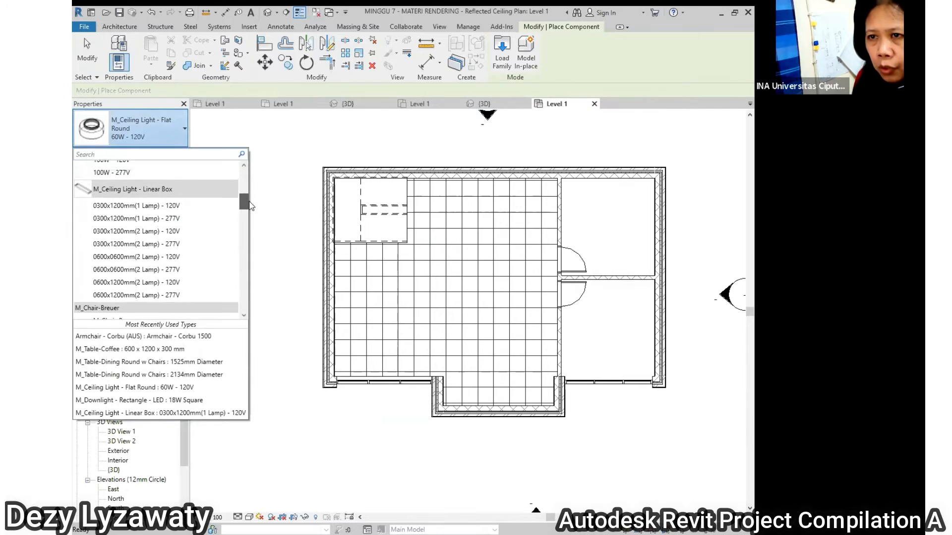
{"action": "scroll", "coordinate": [250, 188], "scroll_direction": "up", "scroll_amount": 1}
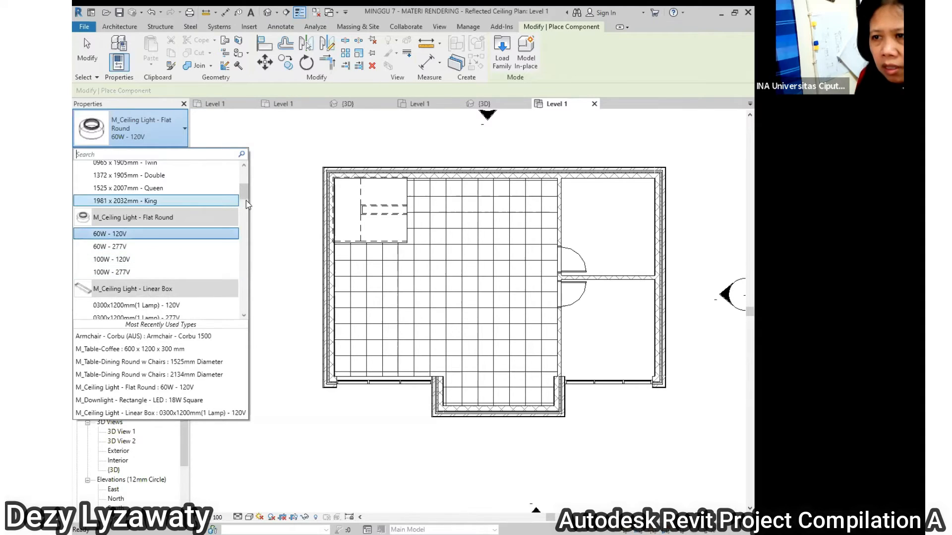
{"action": "left_click_drag", "start_coordinate": [245, 194], "coordinate": [247, 207]}
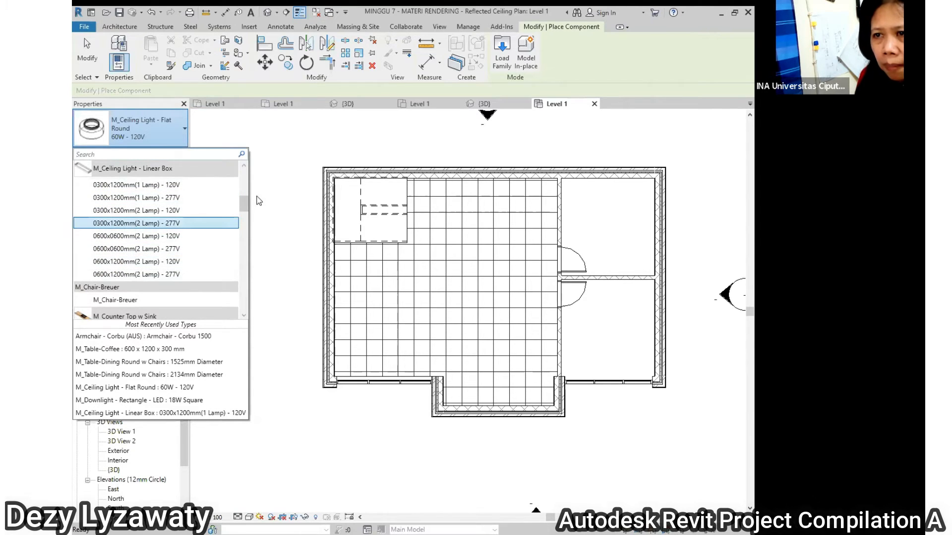
{"action": "left_click_drag", "start_coordinate": [245, 212], "coordinate": [245, 195]}
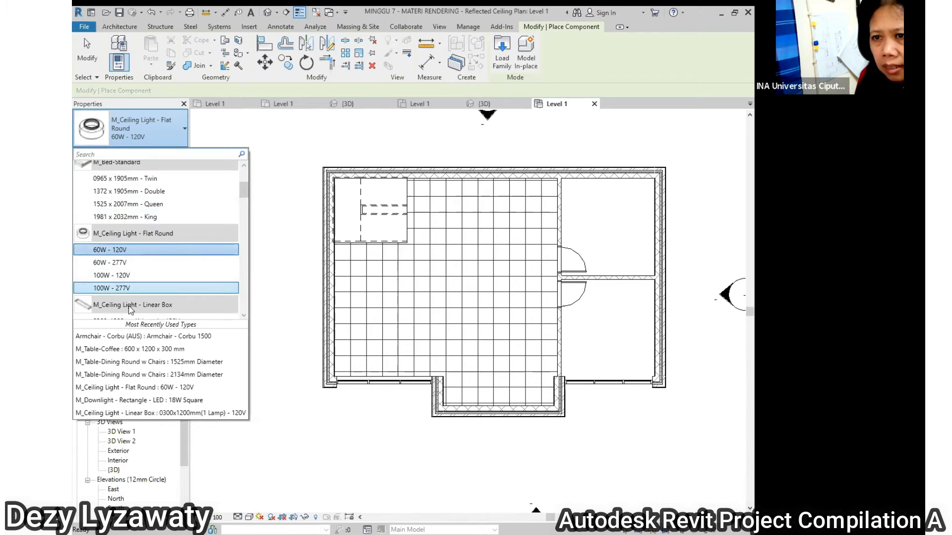
{"action": "left_click", "coordinate": [102, 253]}
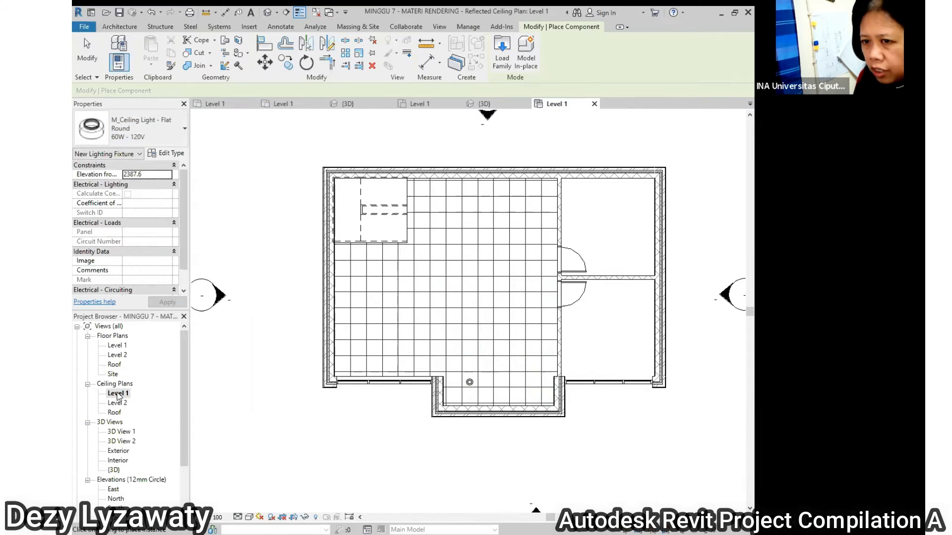
- Place three flat round ceiling lights in a north-south column on the grid intersections south of the stair opening, about 1800 mm from the west wall
{"action": "middle_click_drag", "start_coordinate": [567, 372], "coordinate": [523, 346]}
{"action": "scroll", "coordinate": [522, 348], "scroll_direction": "up", "scroll_amount": 1}
{"action": "scroll", "coordinate": [512, 357], "scroll_direction": "down", "scroll_amount": 1}
{"action": "scroll", "coordinate": [480, 357], "scroll_direction": "up", "scroll_amount": 2}
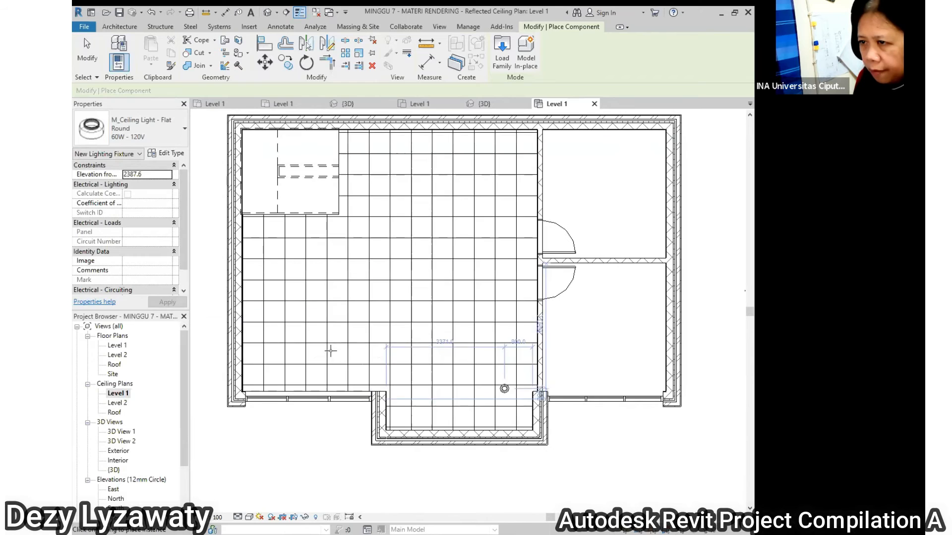
{"action": "left_click", "coordinate": [305, 364]}
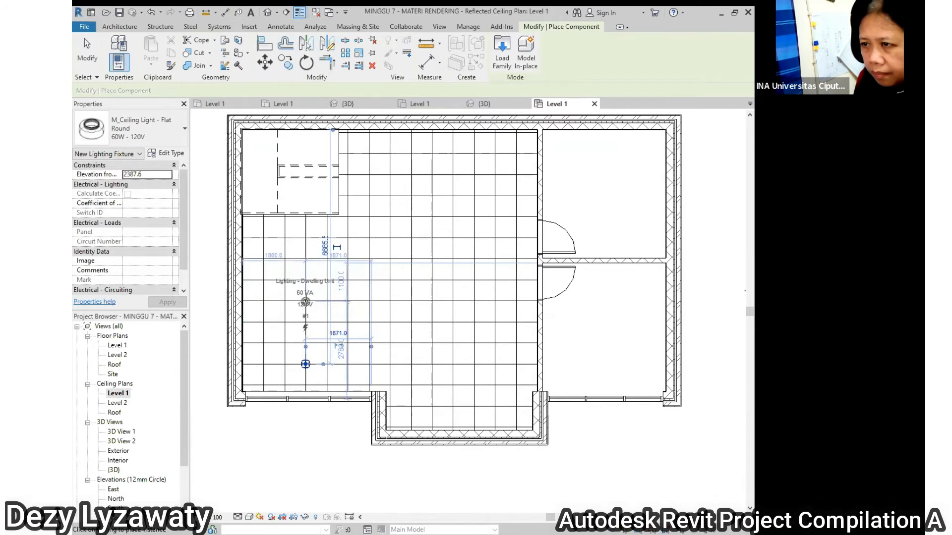
{"action": "left_click", "coordinate": [306, 301]}
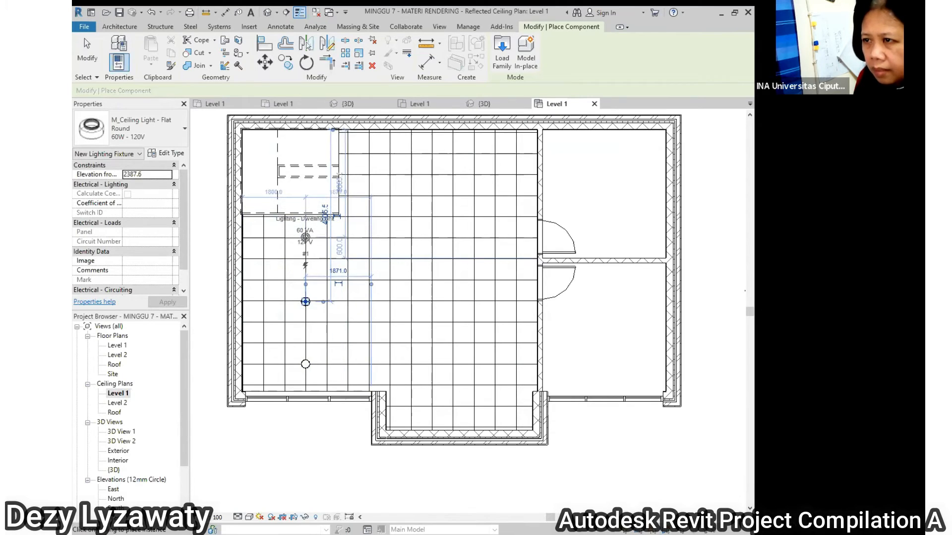
{"action": "left_click", "coordinate": [305, 237]}
{"action": "middle_click_drag", "start_coordinate": [411, 317], "coordinate": [456, 315]}
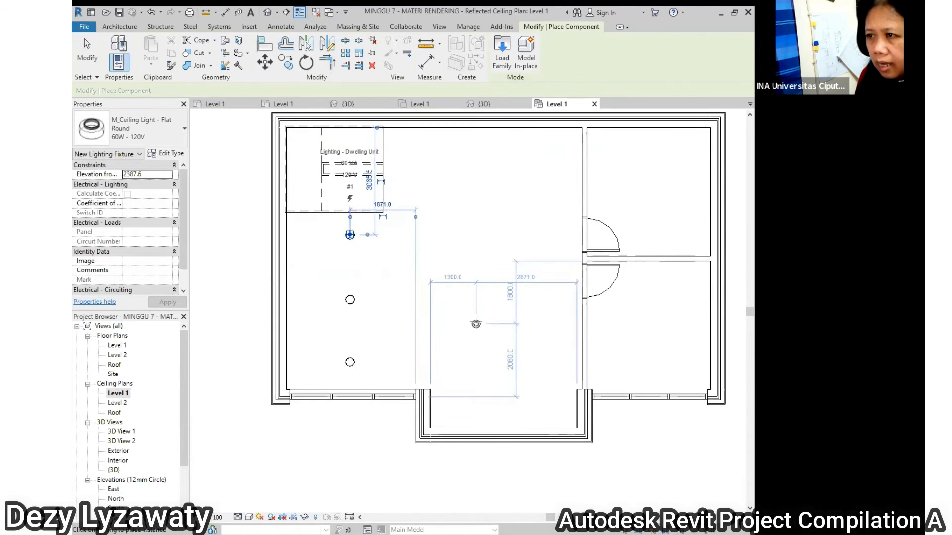
{"action": "key", "text": "Escape"}
{"action": "key", "text": "Escape"}
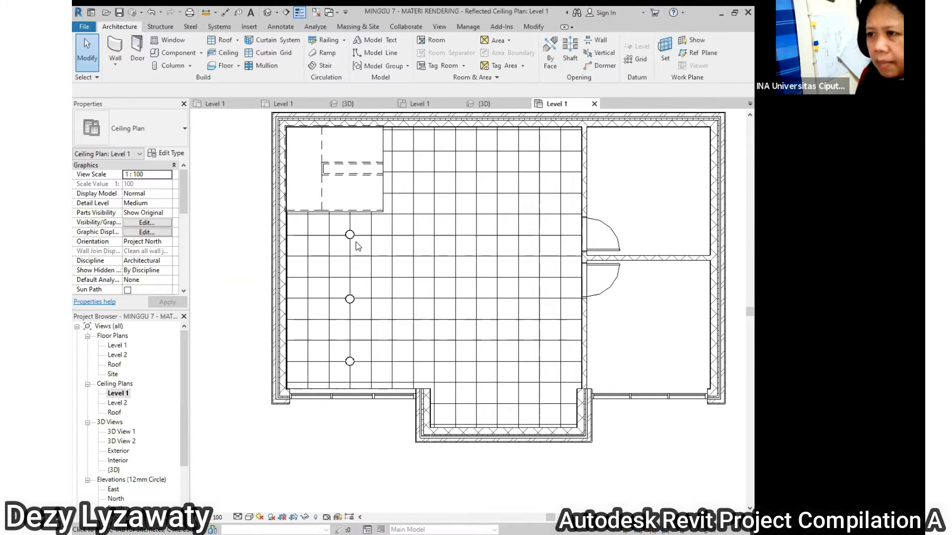
- Copy the northernmost round light about 1900 mm to the east
{"action": "left_click", "coordinate": [351, 235]}
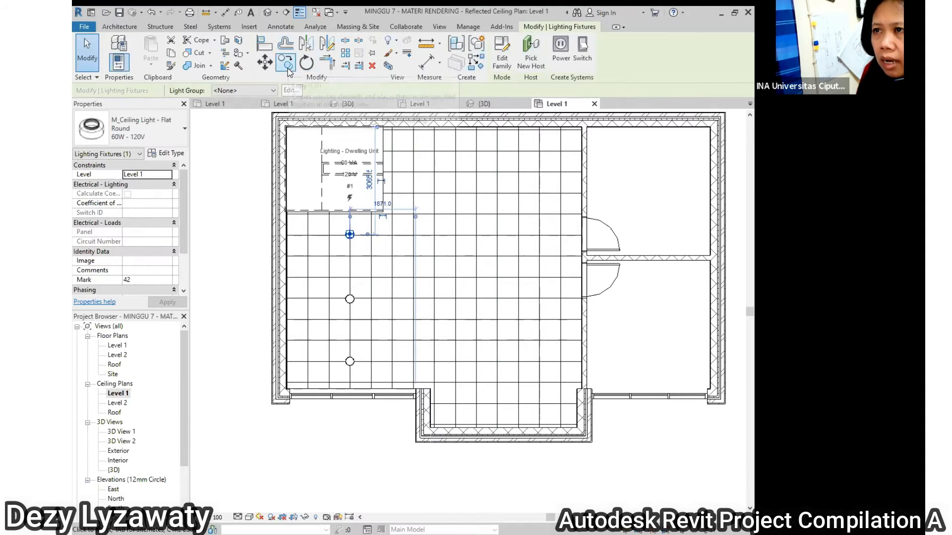
{"action": "scroll", "coordinate": [350, 249], "scroll_direction": "up", "scroll_amount": 2}
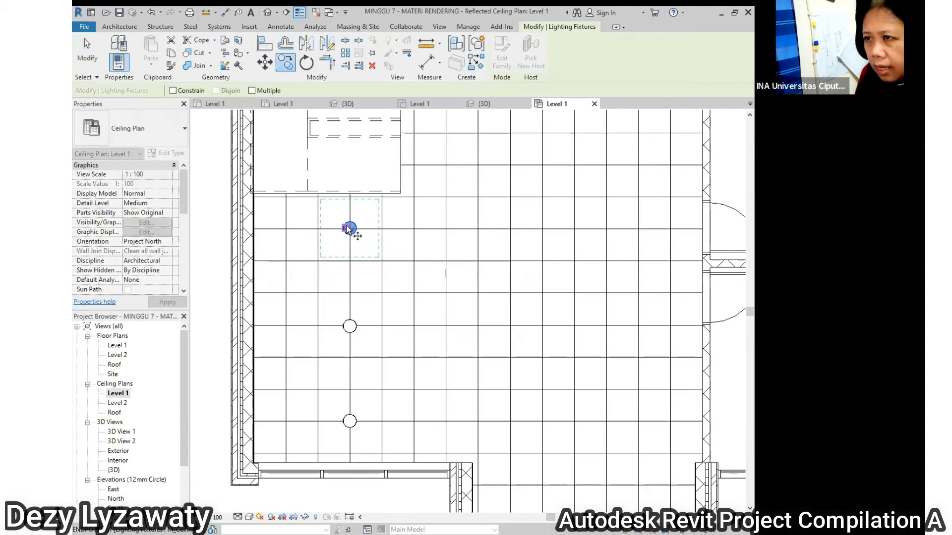
{"action": "left_click", "coordinate": [349, 227]}
{"action": "scroll", "coordinate": [359, 228], "scroll_direction": "down", "scroll_amount": 2}
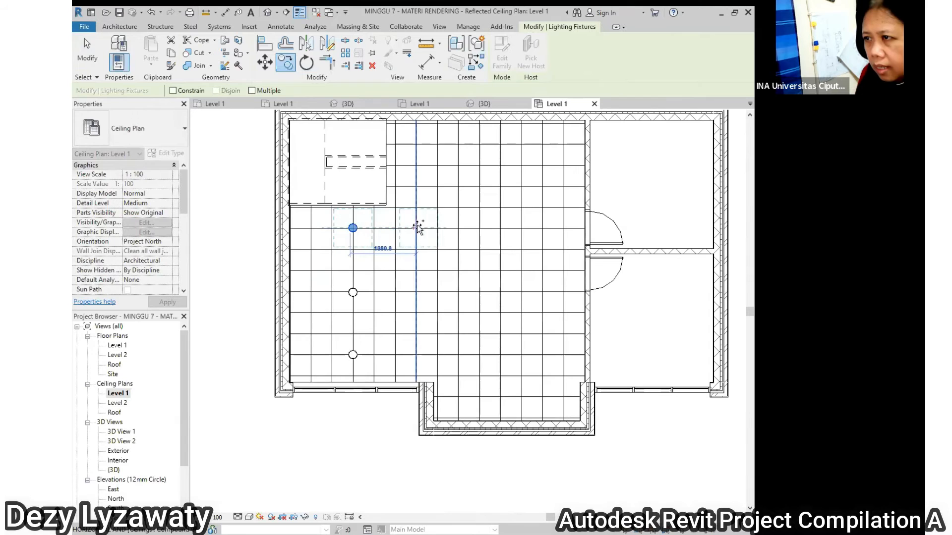
{"action": "left_click", "coordinate": [416, 228]}
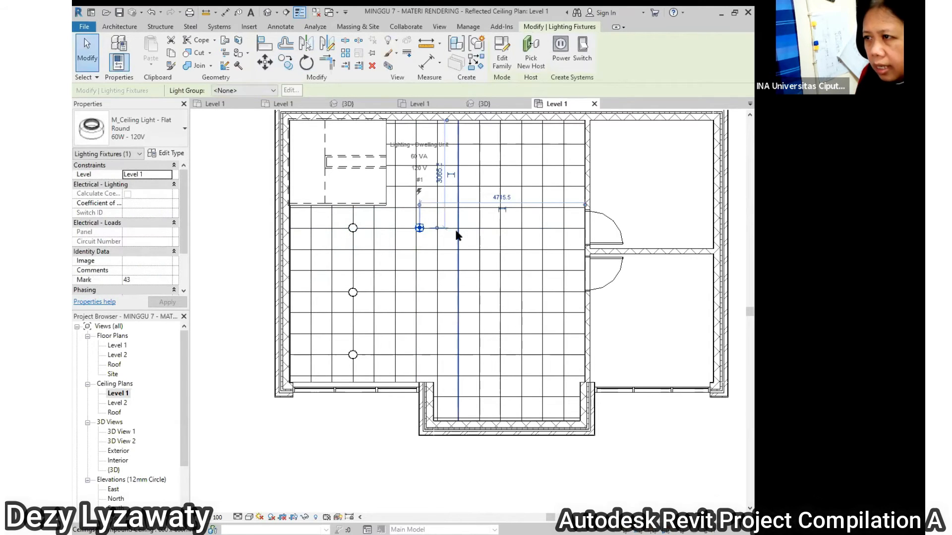
{"action": "key", "text": "Escape"}
- Copy the new round light another 2300 mm to the east along the same gridline
{"action": "scroll", "coordinate": [436, 233], "scroll_direction": "up", "scroll_amount": 2}
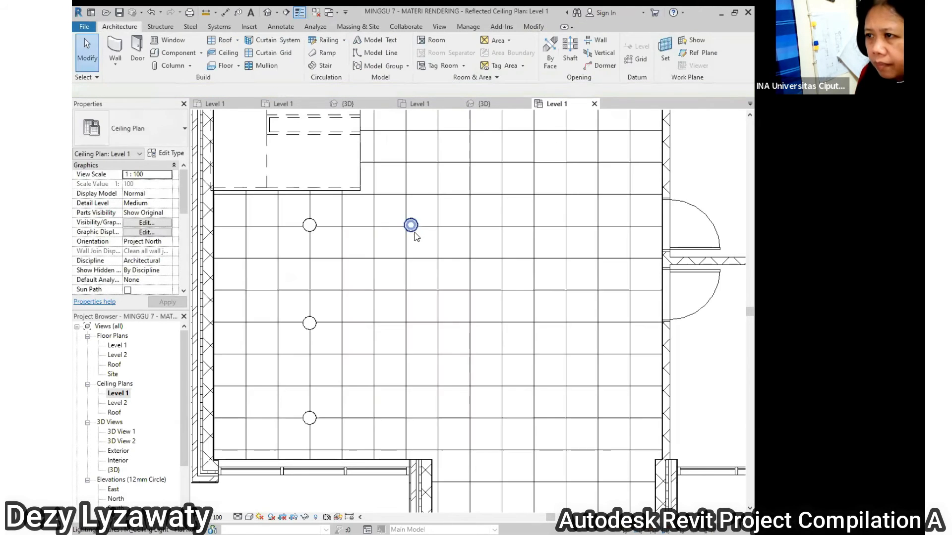
{"action": "left_click", "coordinate": [413, 229]}
{"action": "left_click", "coordinate": [285, 62]}
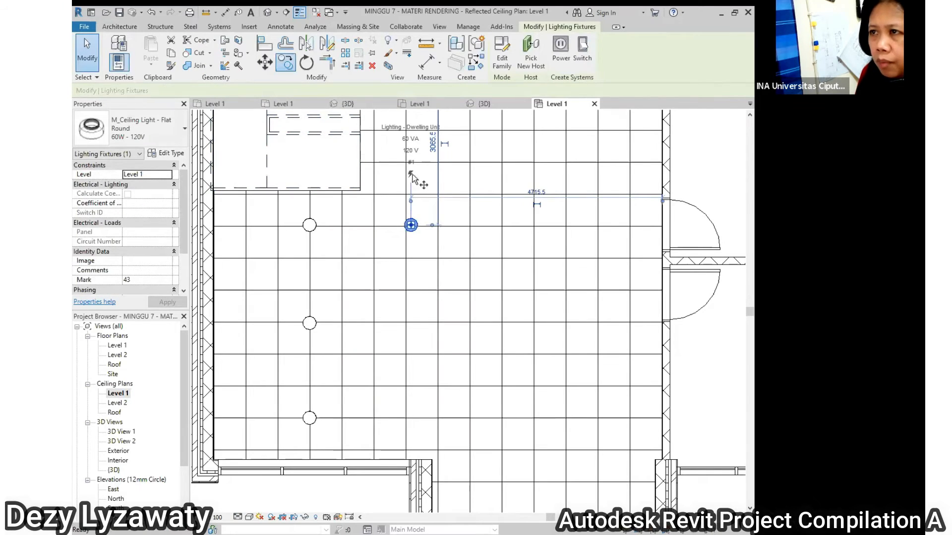
{"action": "left_click", "coordinate": [411, 226]}
{"action": "left_click", "coordinate": [527, 228]}
{"action": "scroll", "coordinate": [507, 233], "scroll_direction": "down", "scroll_amount": 3}
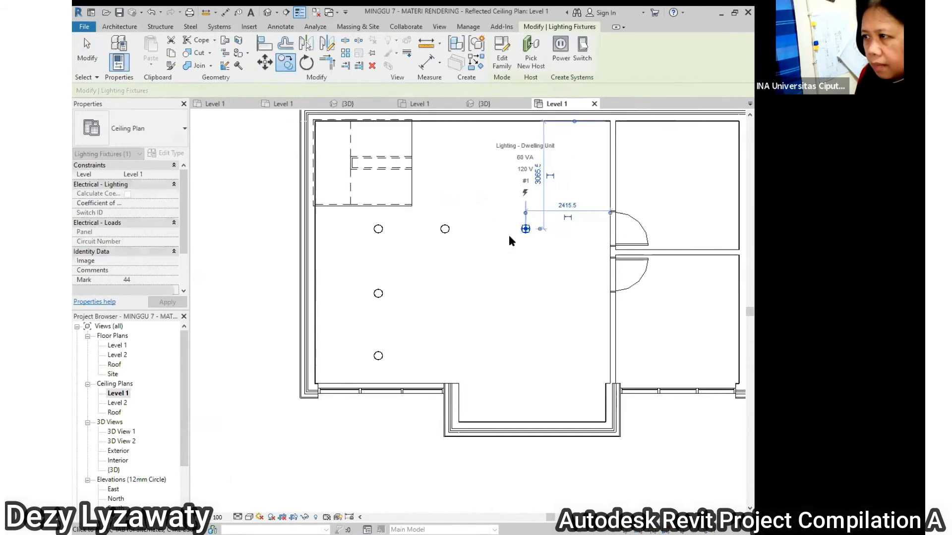
{"action": "key", "text": "Escape"}
- Delete the two copied round lights, leaving only the original column of three
{"action": "scroll", "coordinate": [520, 233], "scroll_direction": "up", "scroll_amount": 3}
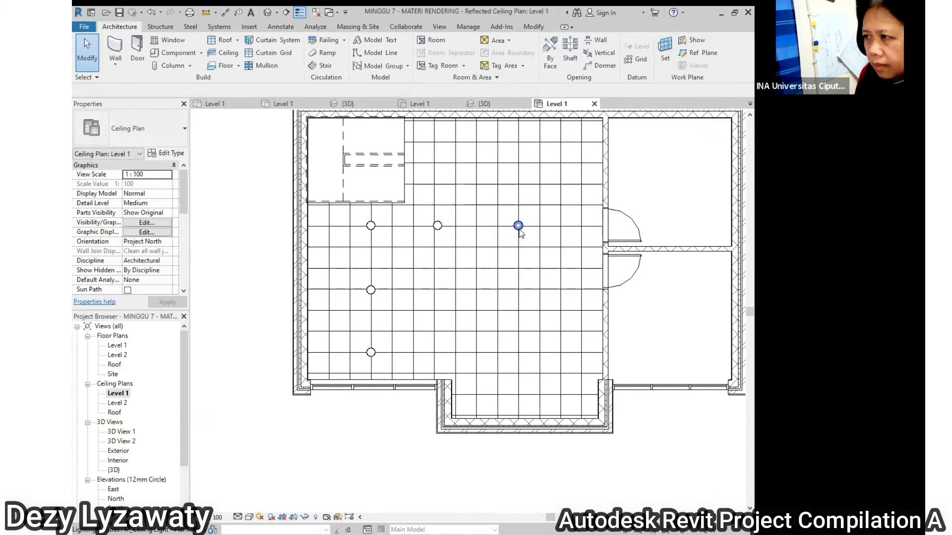
{"action": "left_click", "coordinate": [518, 227]}
{"action": "key", "text": "Delete"}
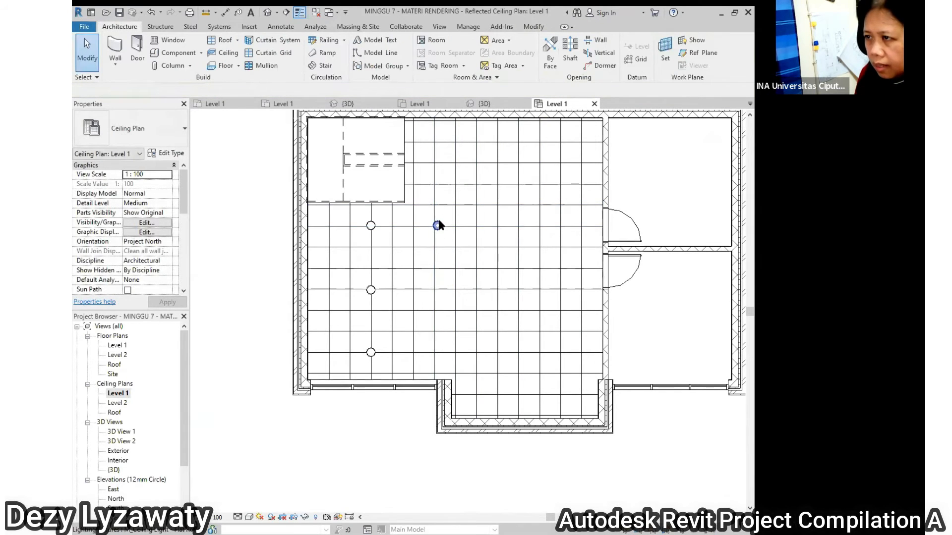
{"action": "middle_click_drag", "start_coordinate": [531, 285], "coordinate": [482, 285]}
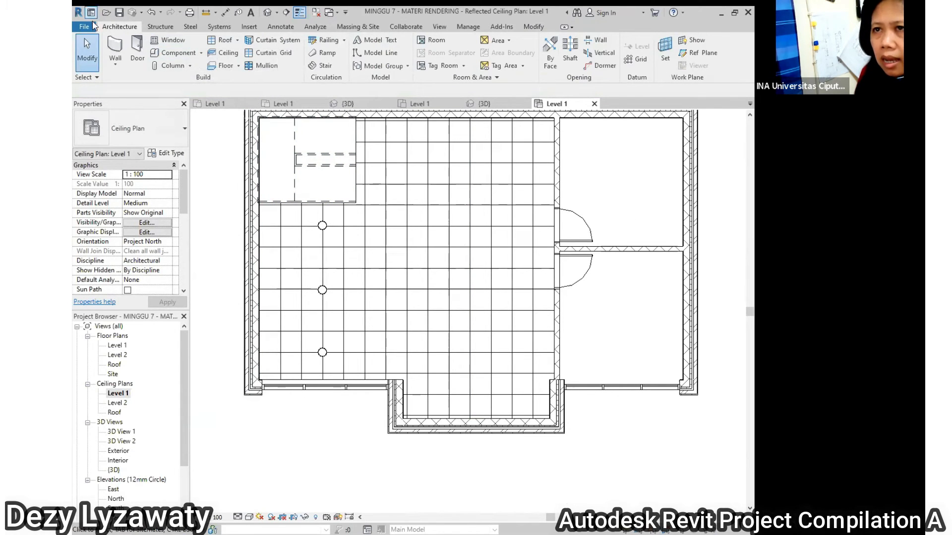
- Start placing a component and choose the M_Ceiling Light - Linear Box type 0600x0600mm(2 Lamp) - 120V
{"action": "left_click", "coordinate": [201, 54]}
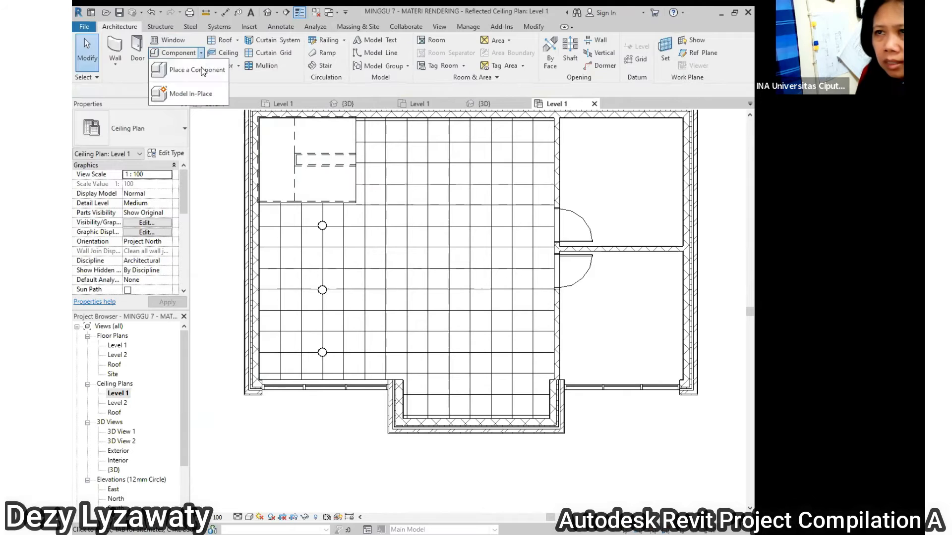
{"action": "left_click", "coordinate": [201, 72]}
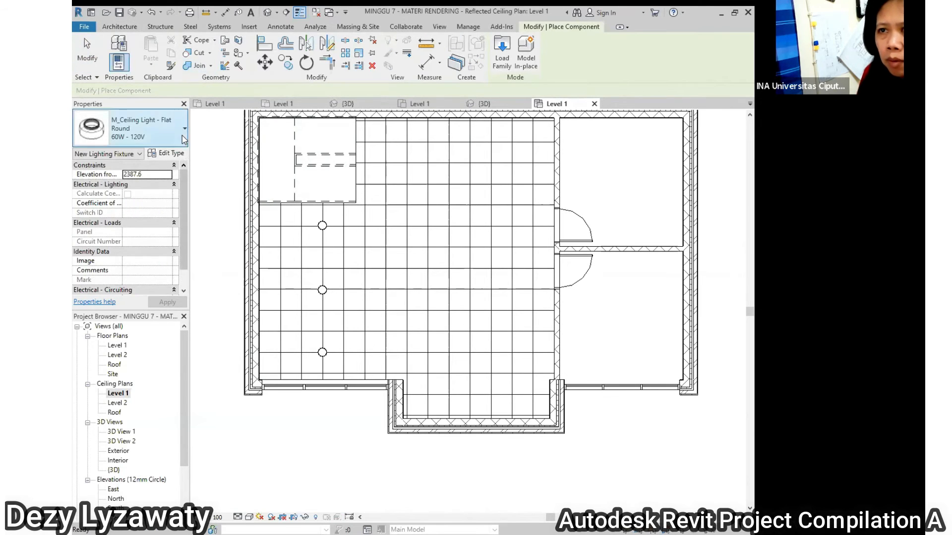
{"action": "left_click", "coordinate": [183, 135]}
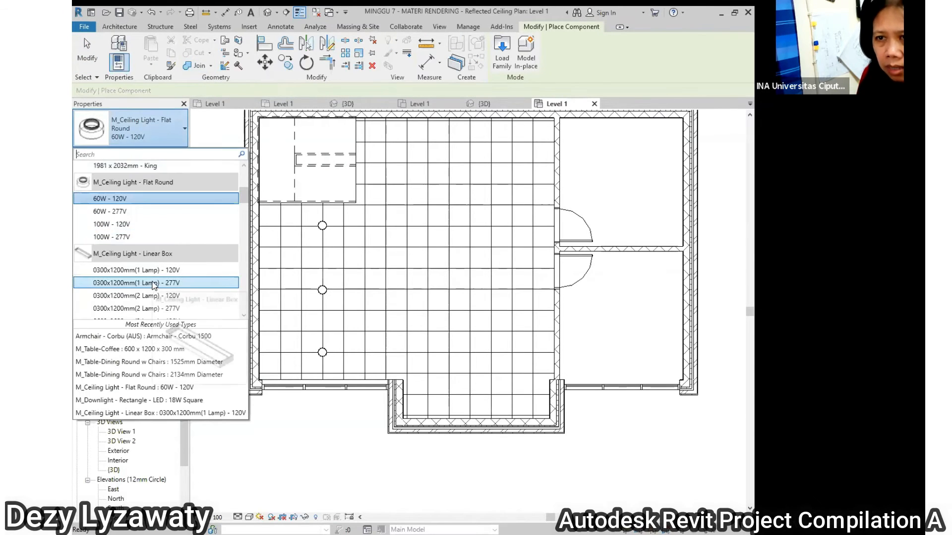
{"action": "scroll", "coordinate": [152, 285], "scroll_direction": "down", "scroll_amount": 5}
{"action": "scroll", "coordinate": [134, 240], "scroll_direction": "up", "scroll_amount": 2}
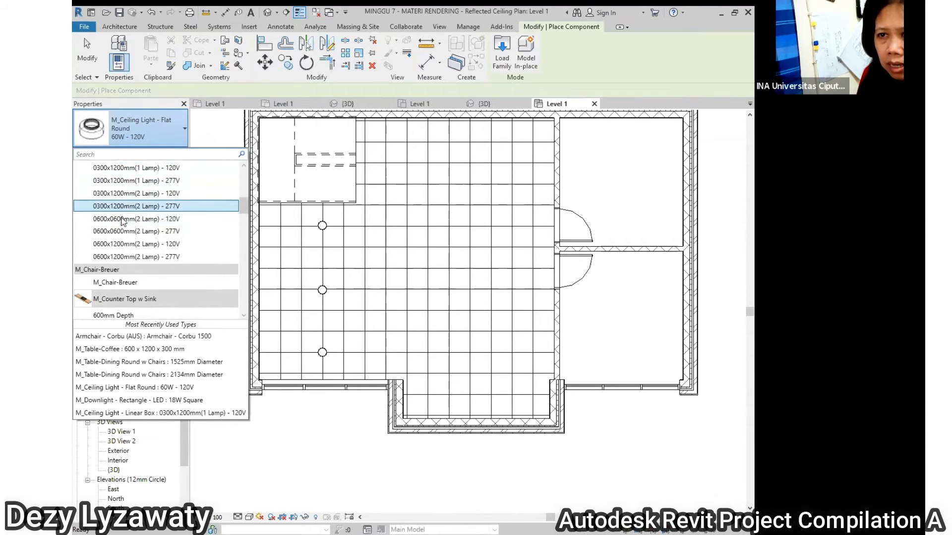
{"action": "left_click", "coordinate": [122, 220]}
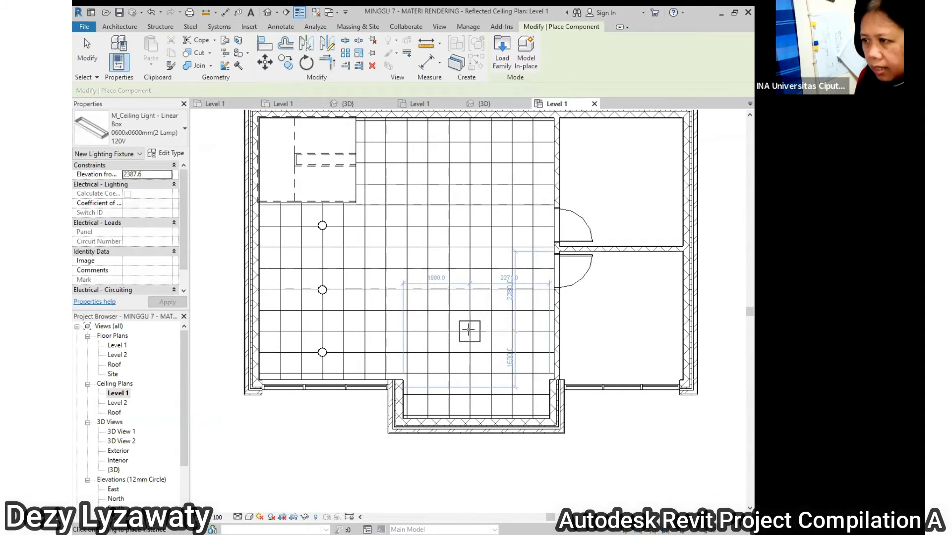
- Place four 600 x 600 mm linear box lights in a north-south column on the grid, about 2400 mm from the main room's east wall
{"action": "left_click", "coordinate": [469, 331]}
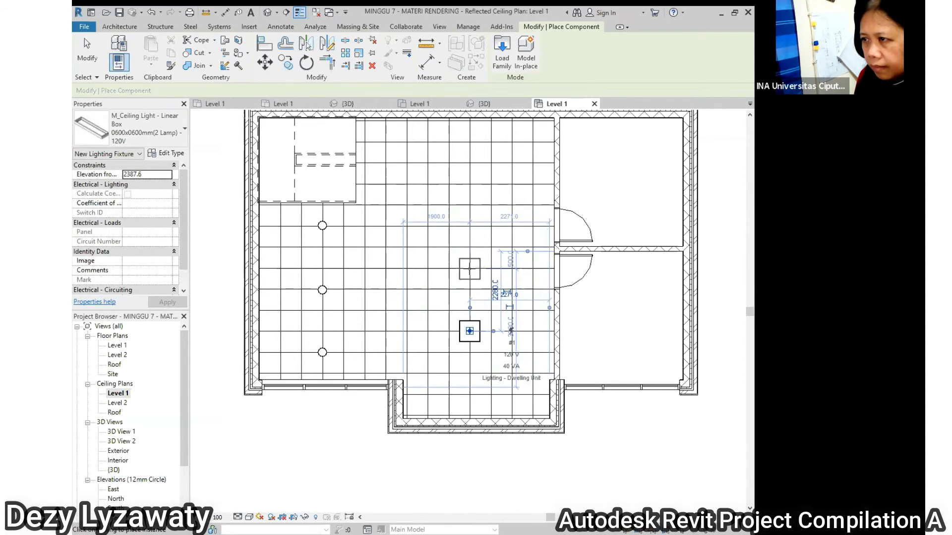
{"action": "left_click", "coordinate": [470, 269]}
{"action": "left_click", "coordinate": [469, 204]}
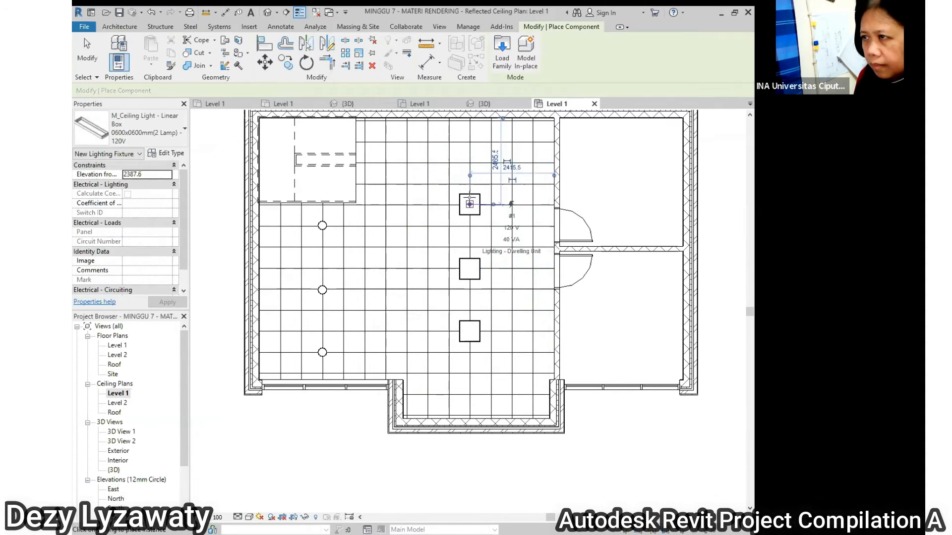
{"action": "left_click", "coordinate": [470, 144]}
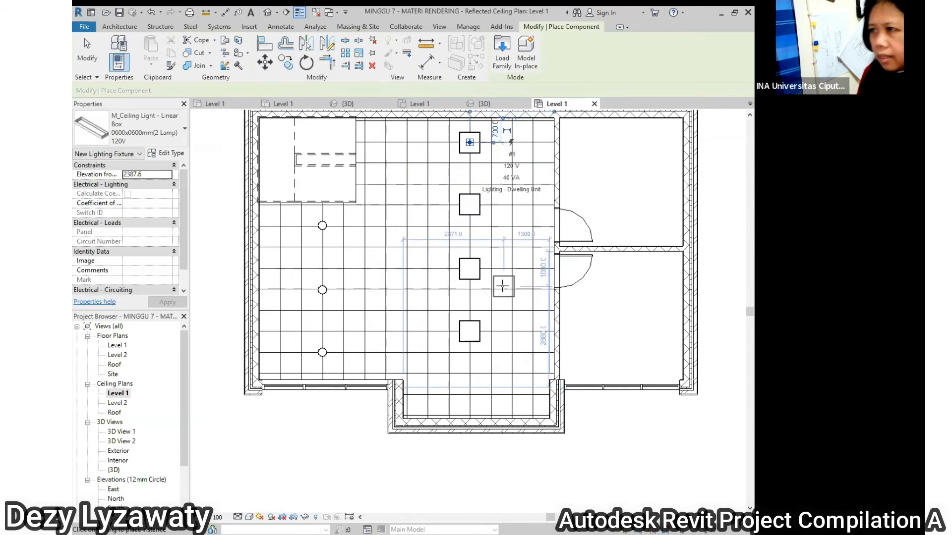
{"action": "key", "text": "Escape"}
{"action": "key", "text": "Escape"}
{"action": "middle_click_drag", "start_coordinate": [499, 360], "coordinate": [466, 337]}
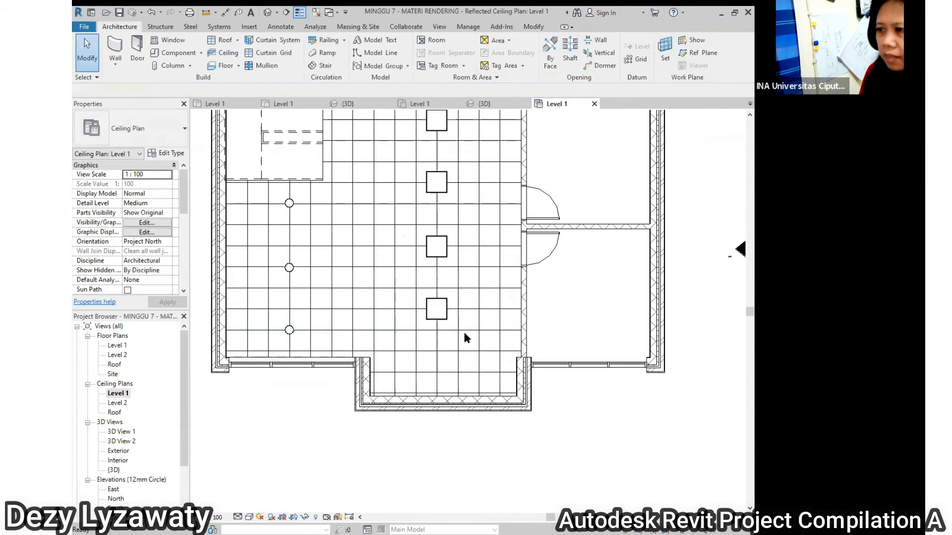
- Align the two southernmost square lights to the east-west ceiling gridlines that carry the round lights
{"action": "left_click", "coordinate": [436, 309]}
{"action": "scroll", "coordinate": [449, 317], "scroll_direction": "up", "scroll_amount": 2}
{"action": "key", "text": "Escape"}
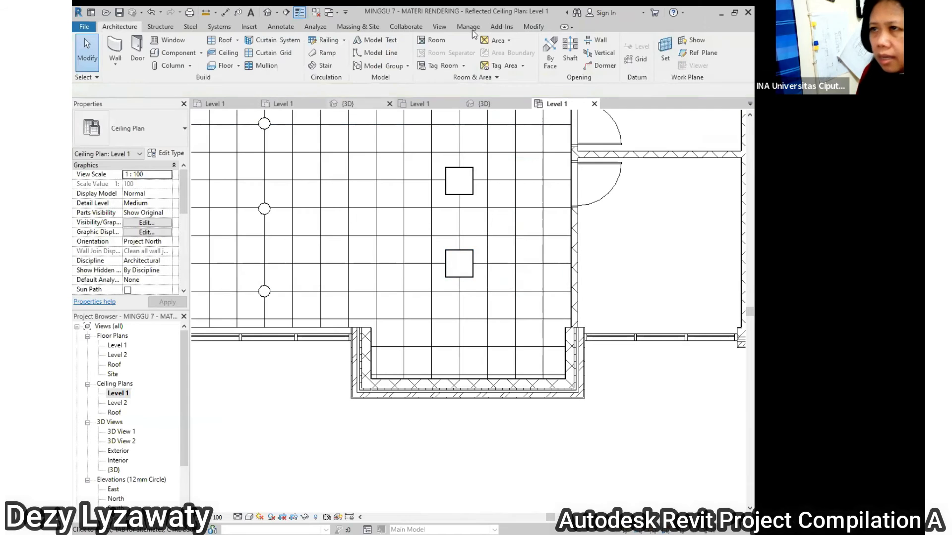
{"action": "left_click", "coordinate": [533, 27]}
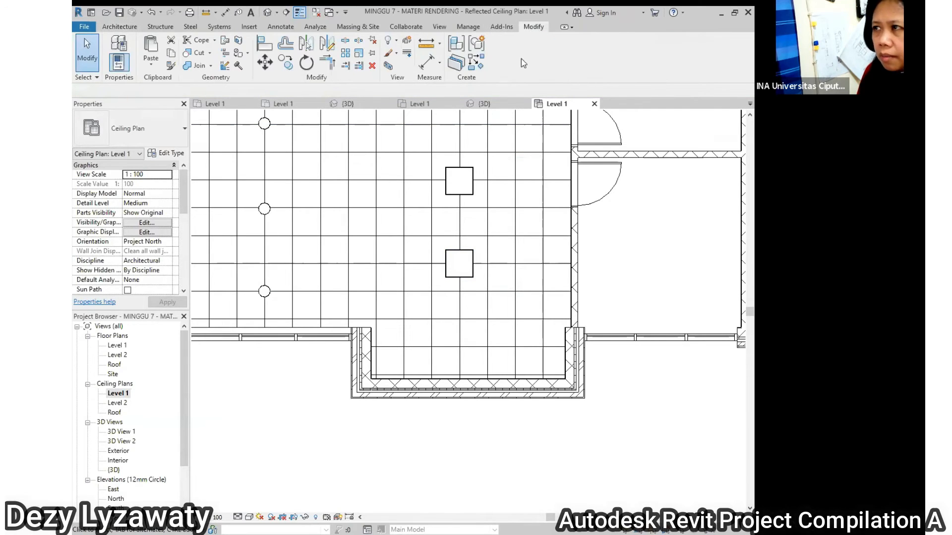
{"action": "left_click", "coordinate": [265, 45]}
{"action": "left_click", "coordinate": [471, 292]}
{"action": "left_click", "coordinate": [473, 263]}
{"action": "left_click", "coordinate": [474, 209]}
{"action": "left_click", "coordinate": [478, 178]}
{"action": "middle_click_drag", "start_coordinate": [488, 186], "coordinate": [505, 290]}
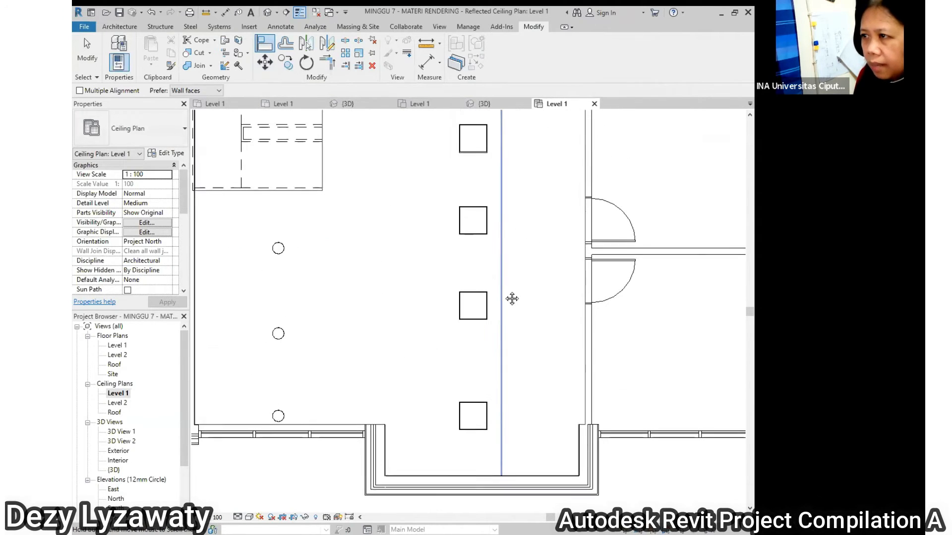
- Align the two northern square lights to ceiling gridlines, continuing the same row spacing as the round lights
{"action": "left_click", "coordinate": [492, 256]}
{"action": "left_click", "coordinate": [487, 230]}
{"action": "scroll", "coordinate": [484, 221], "scroll_direction": "down", "scroll_amount": 1}
{"action": "middle_click_drag", "start_coordinate": [488, 272], "coordinate": [506, 361]}
{"action": "left_click", "coordinate": [459, 274]}
{"action": "left_click", "coordinate": [474, 254]}
{"action": "left_click", "coordinate": [484, 245]}
{"action": "left_click", "coordinate": [480, 222]}
{"action": "scroll", "coordinate": [471, 228], "scroll_direction": "down", "scroll_amount": 2}
{"action": "key", "text": "Escape"}
{"action": "key", "text": "Escape"}
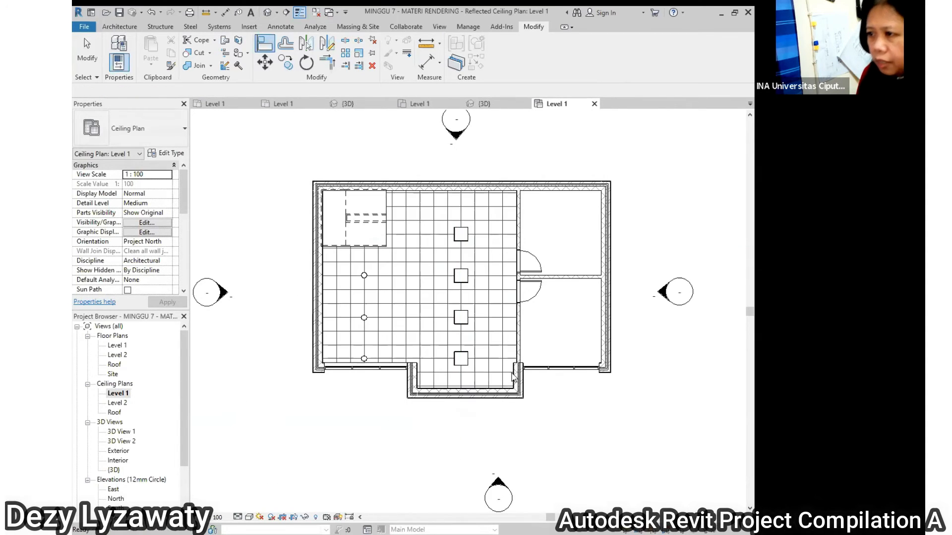
- Examine the ceiling grid, the round and square lights and the living room furniture in plan and in 3D
{"action": "middle_click_drag", "start_coordinate": [514, 374], "coordinate": [509, 357]}
{"action": "scroll", "coordinate": [402, 291], "scroll_direction": "up", "scroll_amount": 1}
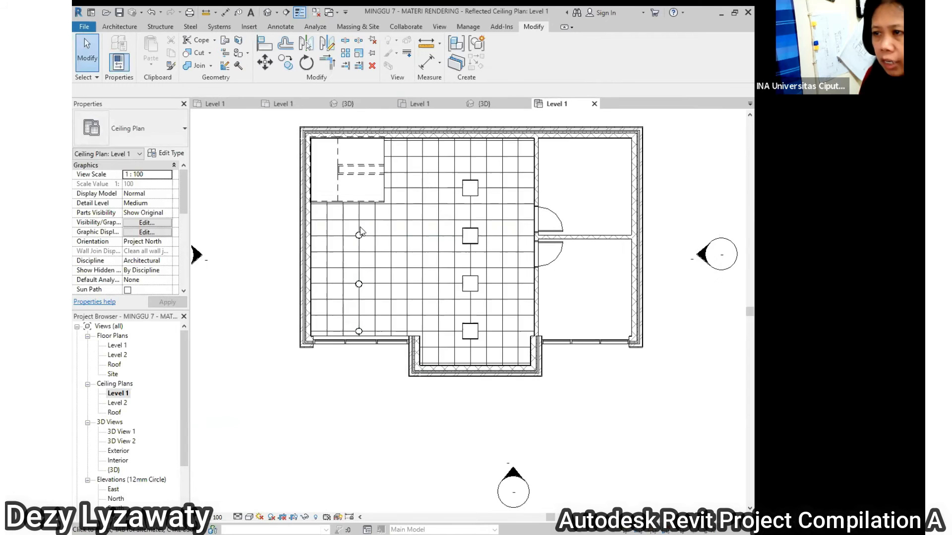
{"action": "scroll", "coordinate": [545, 258], "scroll_direction": "up", "scroll_amount": 2}
{"action": "middle_click_drag", "start_coordinate": [548, 264], "coordinate": [521, 294]}
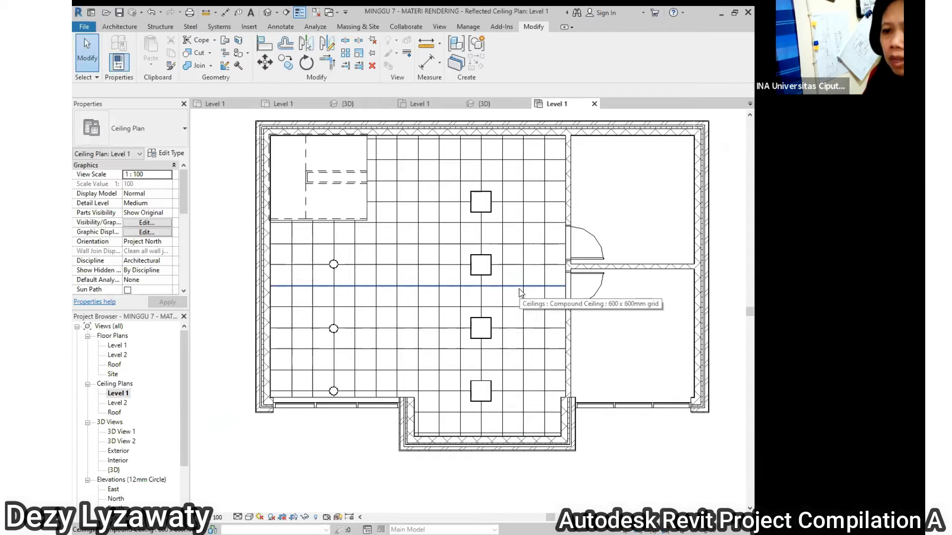
{"action": "left_click", "coordinate": [267, 13]}
{"action": "middle_click_drag", "start_coordinate": [504, 250], "coordinate": [578, 237], "text": "shift"}
{"action": "scroll", "coordinate": [554, 242], "scroll_direction": "up", "scroll_amount": 3}
{"action": "scroll", "coordinate": [617, 214], "scroll_direction": "up", "scroll_amount": 3}
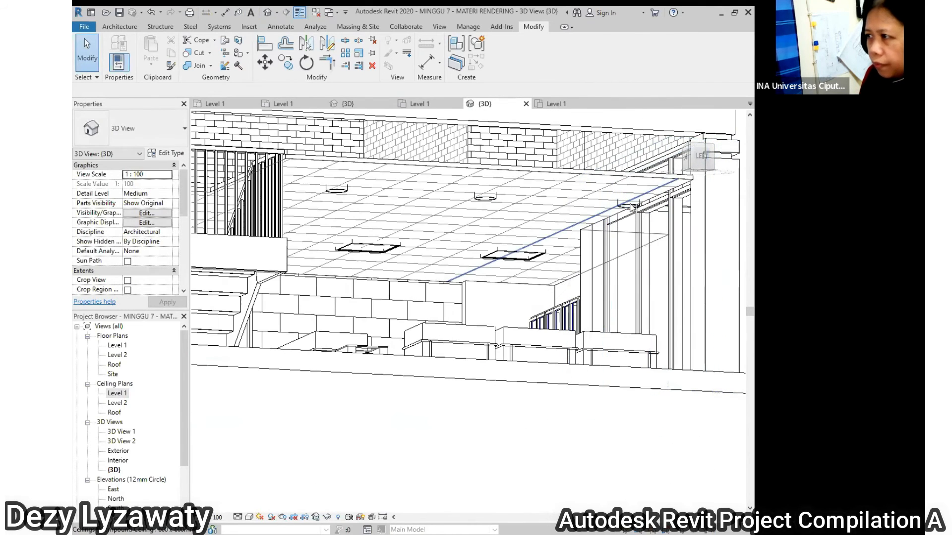
{"action": "scroll", "coordinate": [482, 209], "scroll_direction": "down", "scroll_amount": 3}
{"action": "middle_click_drag", "start_coordinate": [576, 235], "coordinate": [506, 212], "text": "shift"}
{"action": "middle_click_drag", "start_coordinate": [576, 232], "coordinate": [392, 392], "text": "shift"}
{"action": "scroll", "coordinate": [382, 389], "scroll_direction": "up", "scroll_amount": 4}
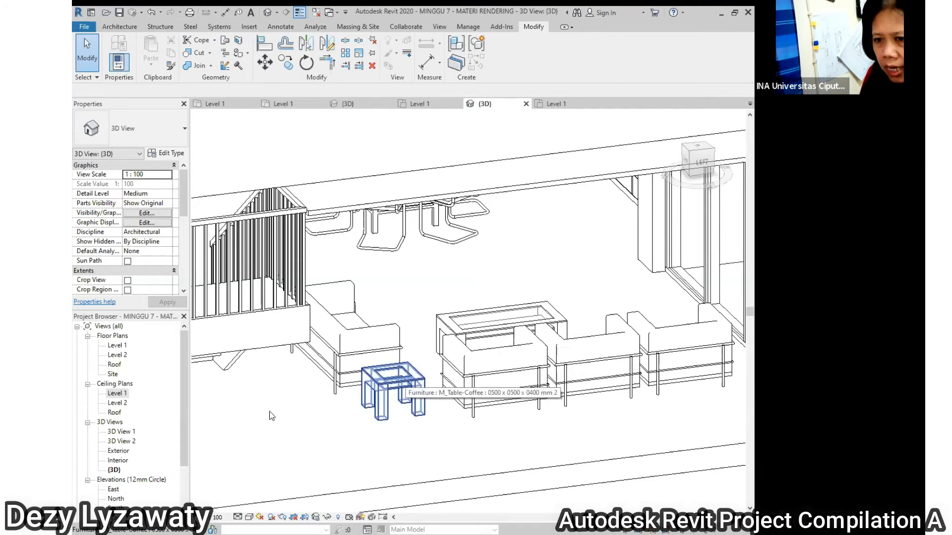
- In the Level 1 floor plan, load the M_Table Lamp - Standard family from the Internal lighting folder
{"action": "double_click", "coordinate": [119, 346]}
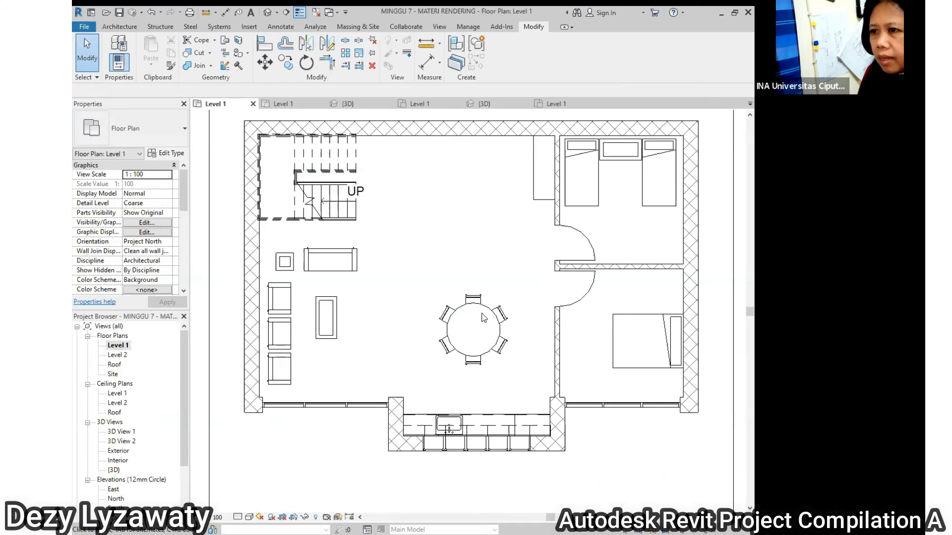
{"action": "left_click", "coordinate": [251, 27]}
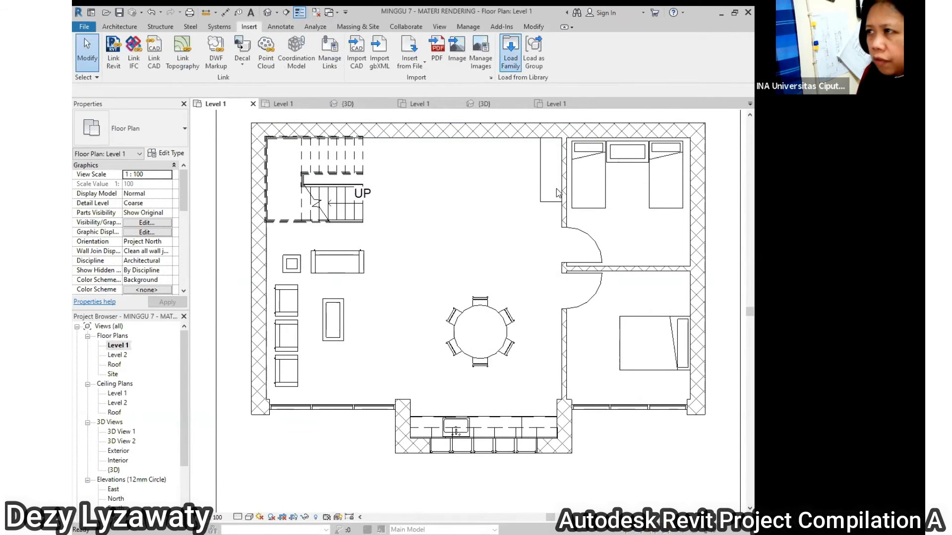
{"action": "left_click_drag", "start_coordinate": [520, 222], "coordinate": [529, 308]}
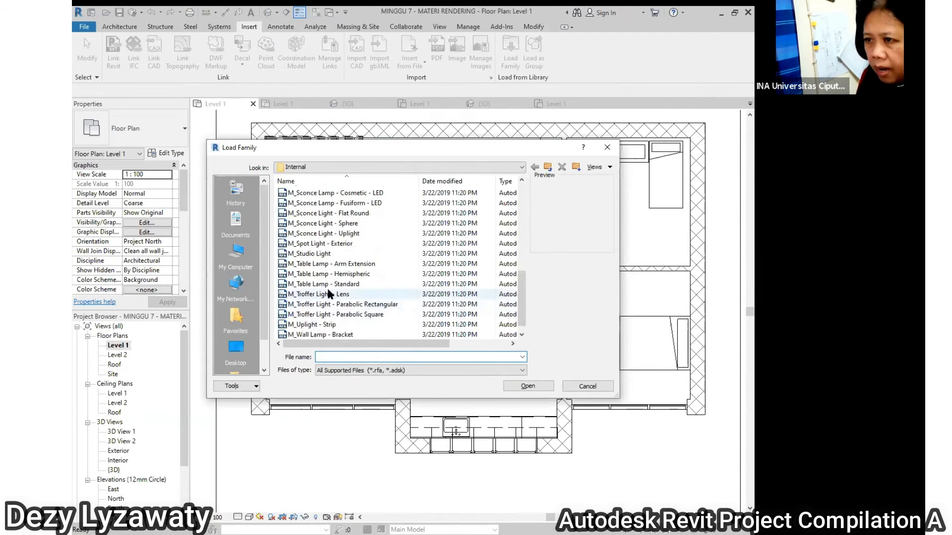
{"action": "left_click", "coordinate": [327, 285]}
{"action": "left_click", "coordinate": [335, 275]}
{"action": "left_click", "coordinate": [335, 266]}
{"action": "left_click", "coordinate": [372, 274]}
{"action": "left_click", "coordinate": [369, 284]}
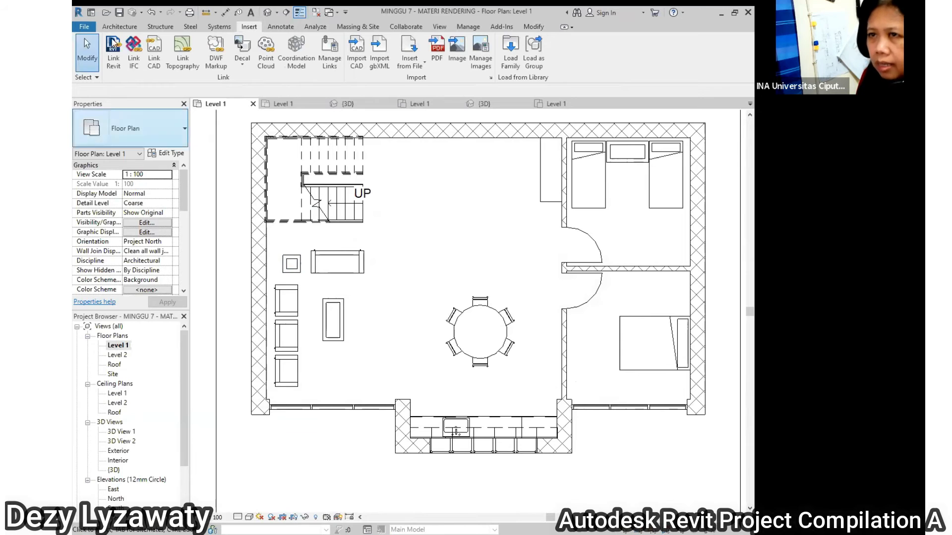
- Place one M_Table Lamp - Standard of type 60W - 120V at the centre of the small square coffee table beside the sofa
{"action": "left_click", "coordinate": [119, 26]}
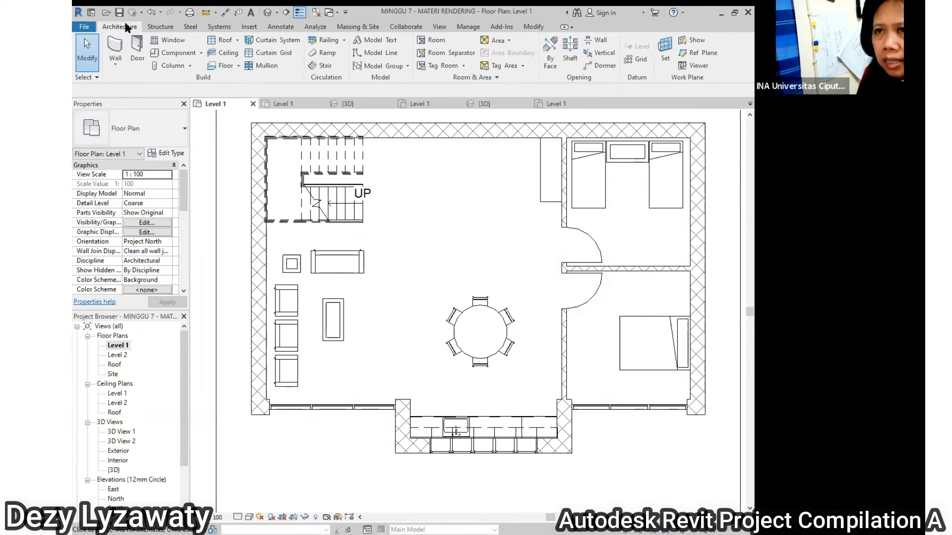
{"action": "left_click", "coordinate": [202, 53]}
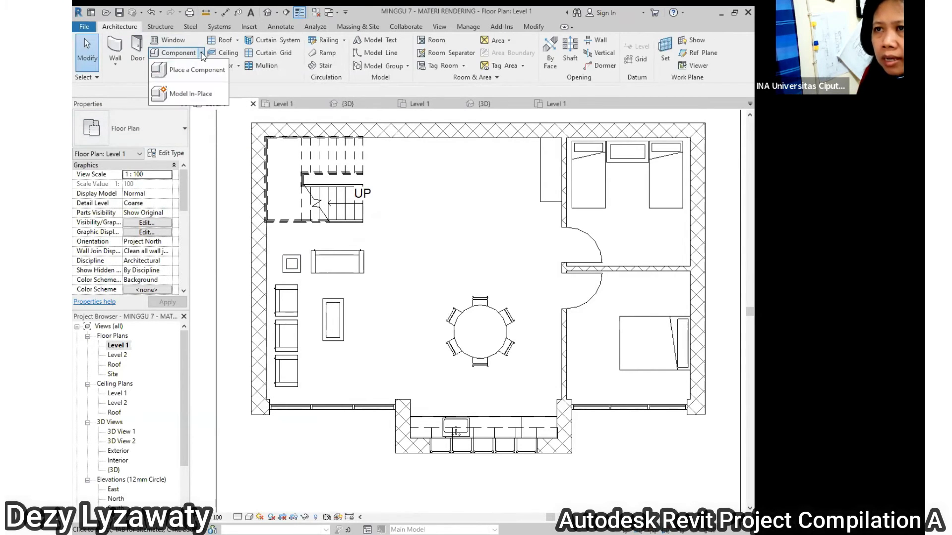
{"action": "left_click", "coordinate": [194, 69]}
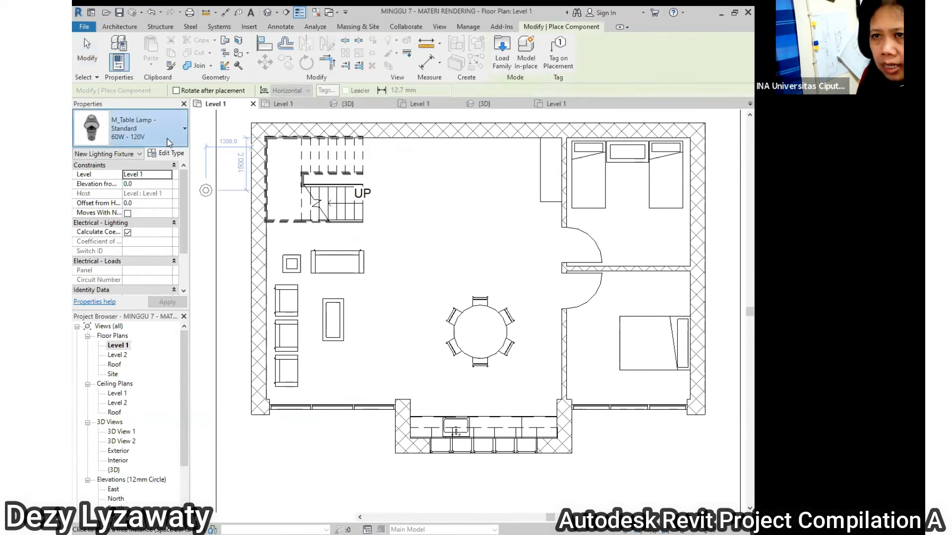
{"action": "left_click", "coordinate": [149, 130]}
{"action": "scroll", "coordinate": [119, 288], "scroll_direction": "down", "scroll_amount": 1}
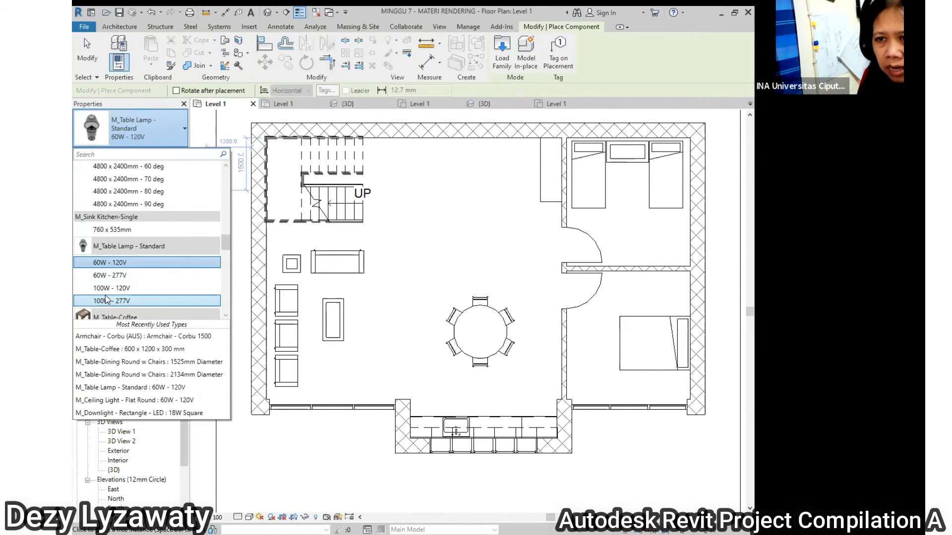
{"action": "scroll", "coordinate": [292, 264], "scroll_direction": "up", "scroll_amount": 8}
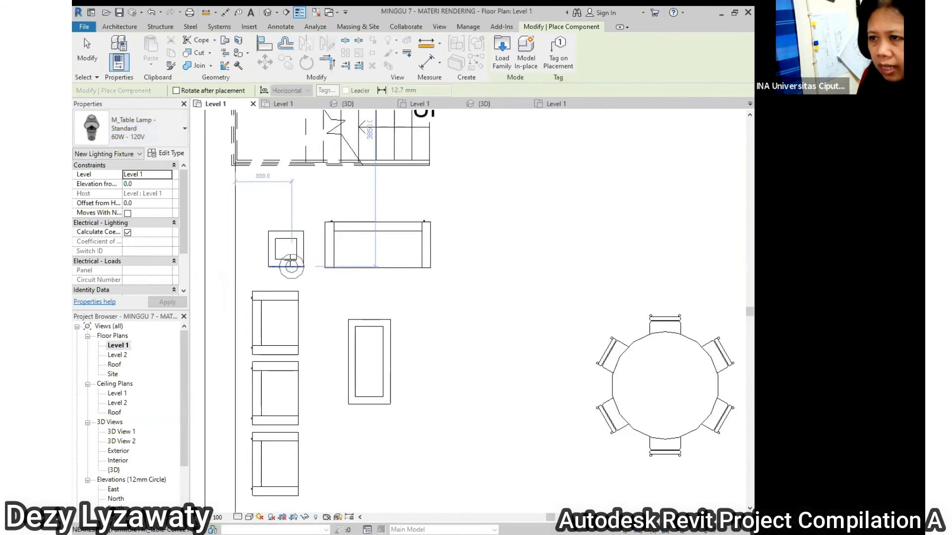
{"action": "left_click", "coordinate": [283, 233]}
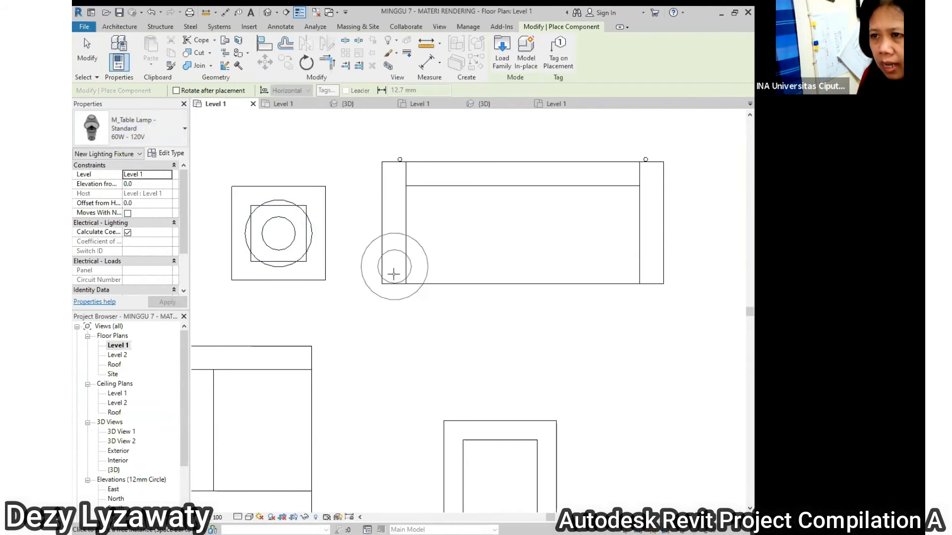
{"action": "scroll", "coordinate": [393, 270], "scroll_direction": "down", "scroll_amount": 4}
{"action": "key", "text": "Escape"}
{"action": "scroll", "coordinate": [414, 278], "scroll_direction": "down", "scroll_amount": 2}
{"action": "scroll", "coordinate": [392, 260], "scroll_direction": "up", "scroll_amount": 4}
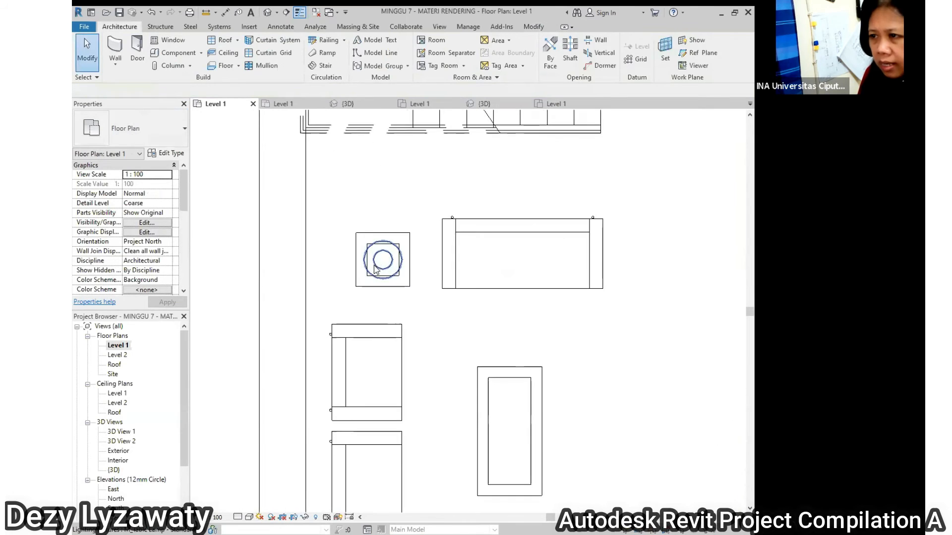
{"action": "scroll", "coordinate": [406, 265], "scroll_direction": "down", "scroll_amount": 1}
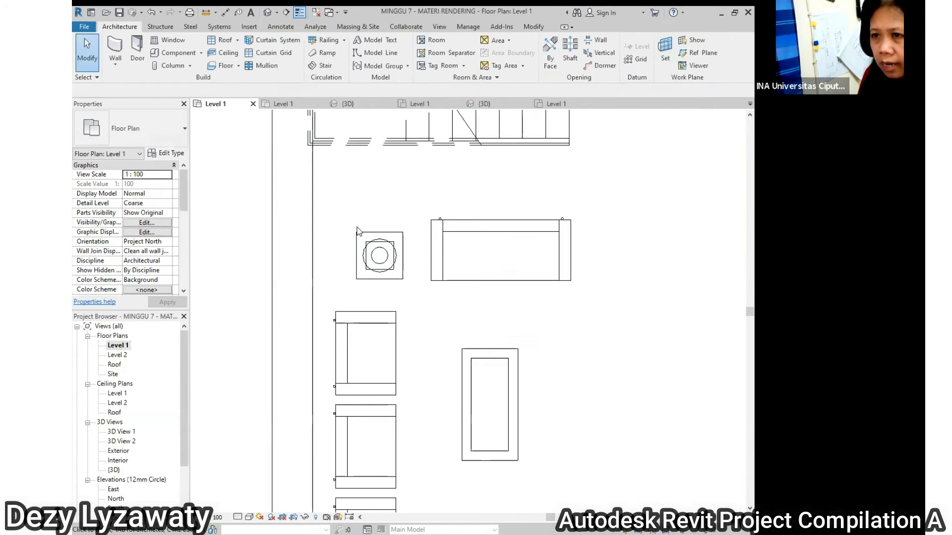
- In the 3D view, set the table lamp's elevation from Level 1 to 400 mm to stand it on the coffee table
{"action": "left_click", "coordinate": [267, 16]}
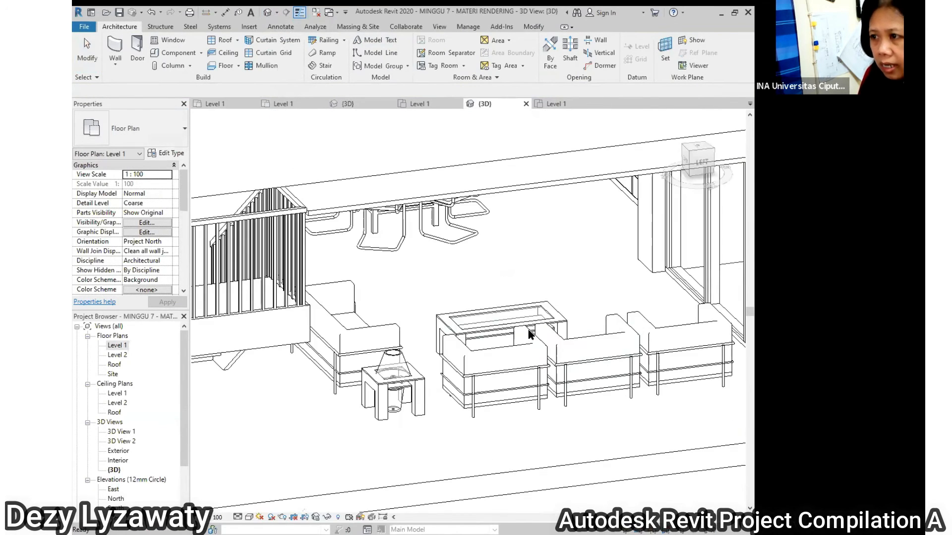
{"action": "scroll", "coordinate": [429, 299], "scroll_direction": "up", "scroll_amount": 4}
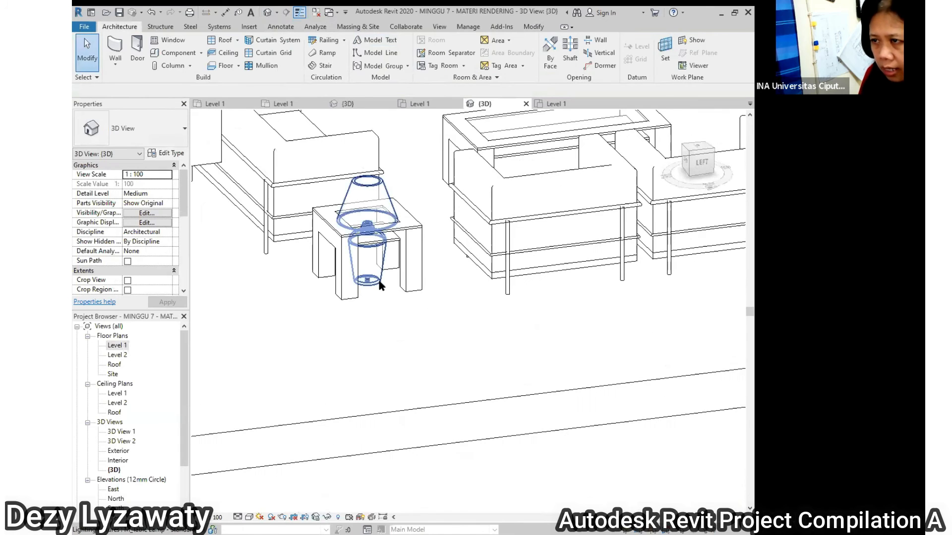
{"action": "middle_click_drag", "start_coordinate": [491, 336], "coordinate": [466, 373]}
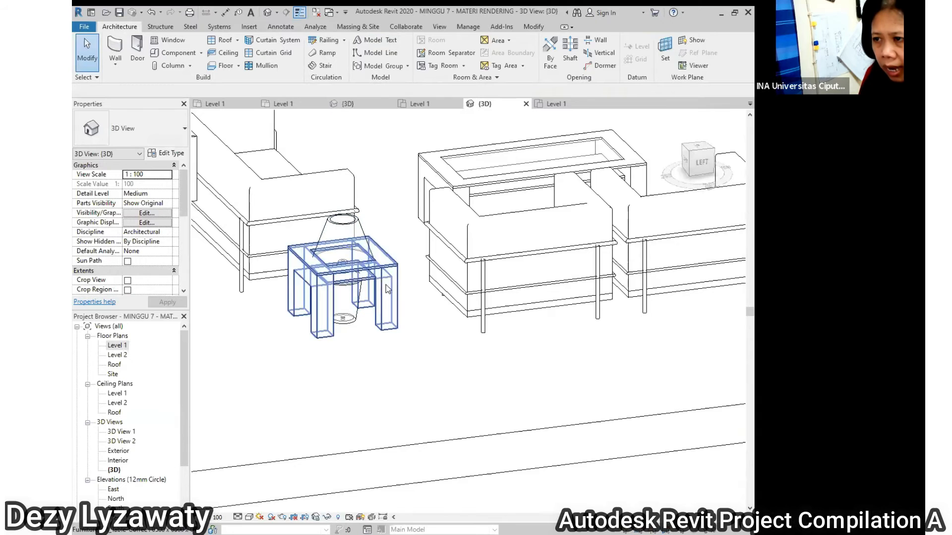
{"action": "left_click", "coordinate": [394, 266]}
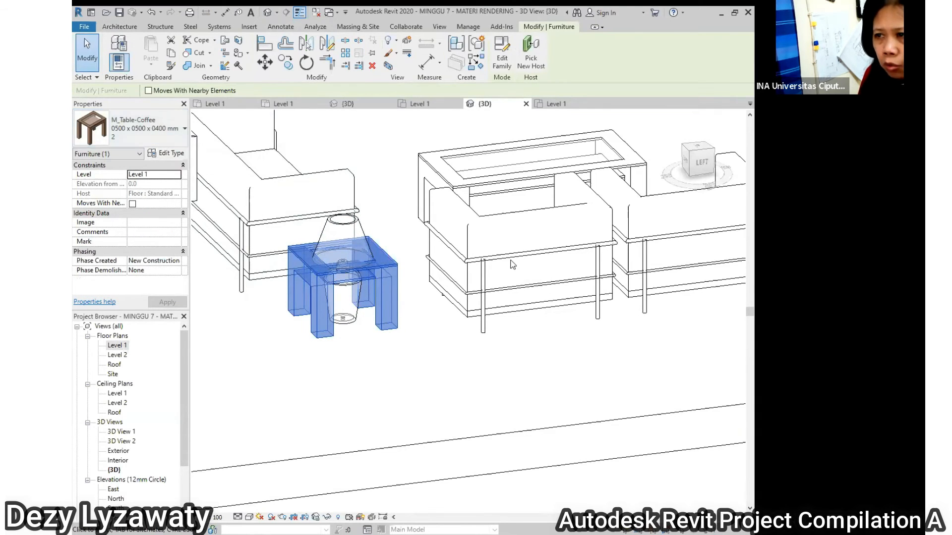
{"action": "key", "text": "Escape"}
{"action": "left_click", "coordinate": [340, 273]}
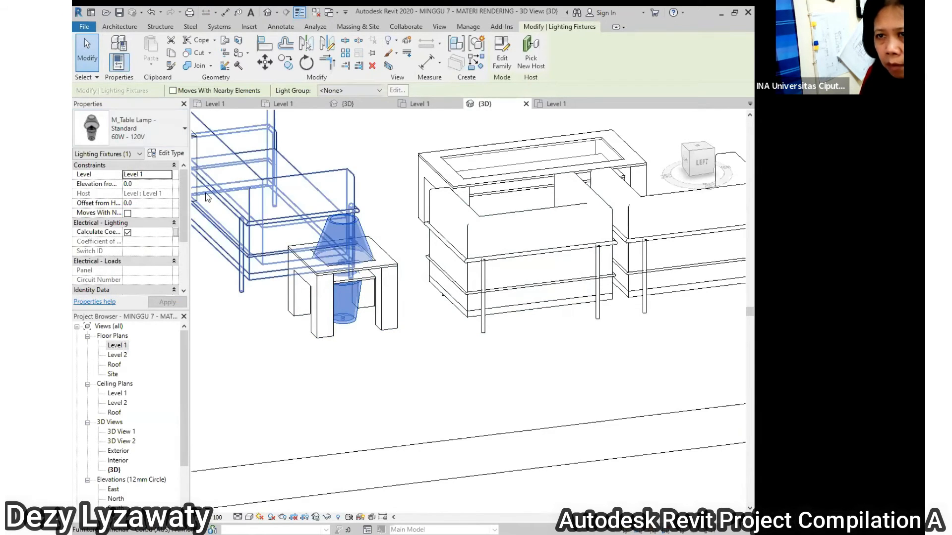
{"action": "left_click", "coordinate": [157, 184]}
{"action": "type", "text": "400"}
{"action": "key", "text": "Return"}
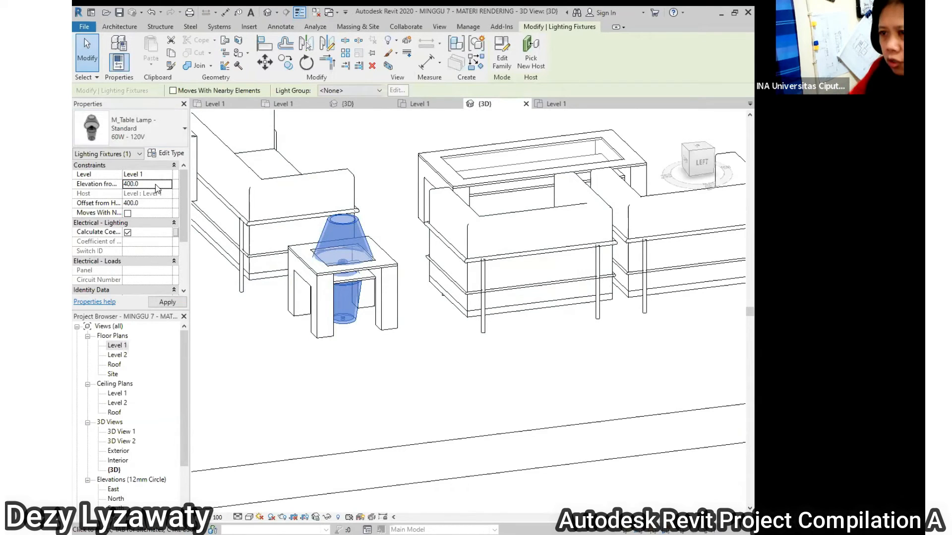
{"action": "left_click", "coordinate": [461, 373]}
{"action": "mouse_move", "coordinate": [489, 295]}
{"action": "middle_mouse_down", "text": "shift"}
{"action": "mouse_move", "coordinate": [489, 329]}
{"action": "mouse_move", "coordinate": [531, 314]}
{"action": "mouse_move", "coordinate": [524, 298]}
{"action": "mouse_move", "coordinate": [490, 288]}
{"action": "middle_mouse_up", "text": "shift"}
{"action": "scroll", "coordinate": [548, 293], "scroll_direction": "down", "scroll_amount": 4}
{"action": "middle_click_drag", "start_coordinate": [568, 275], "coordinate": [566, 296], "text": "shift"}
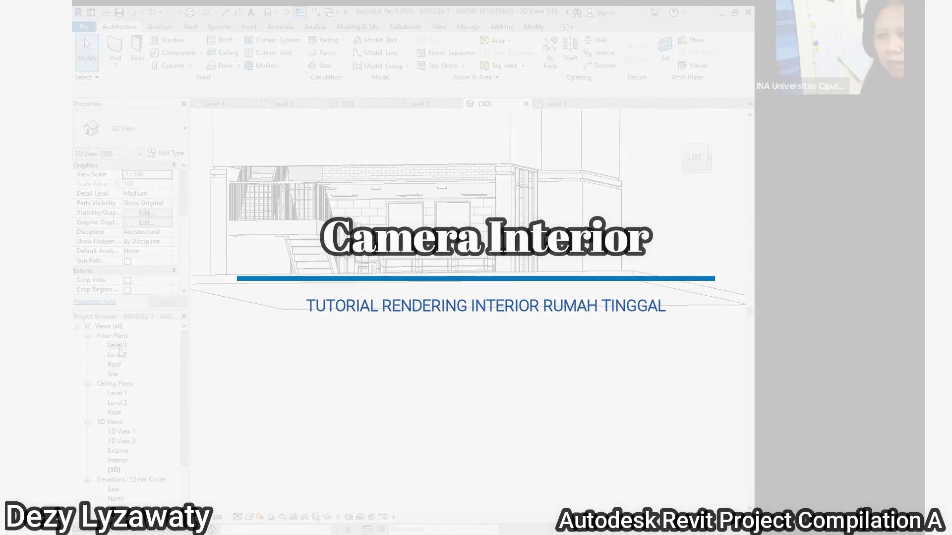
- Create a perspective camera view on Level 1 with a 1750 mm offset, from the main room's northeast corner towards the southwest windows
{"action": "double_click", "coordinate": [118, 345]}
{"action": "scroll", "coordinate": [252, 276], "scroll_direction": "down", "scroll_amount": 5}
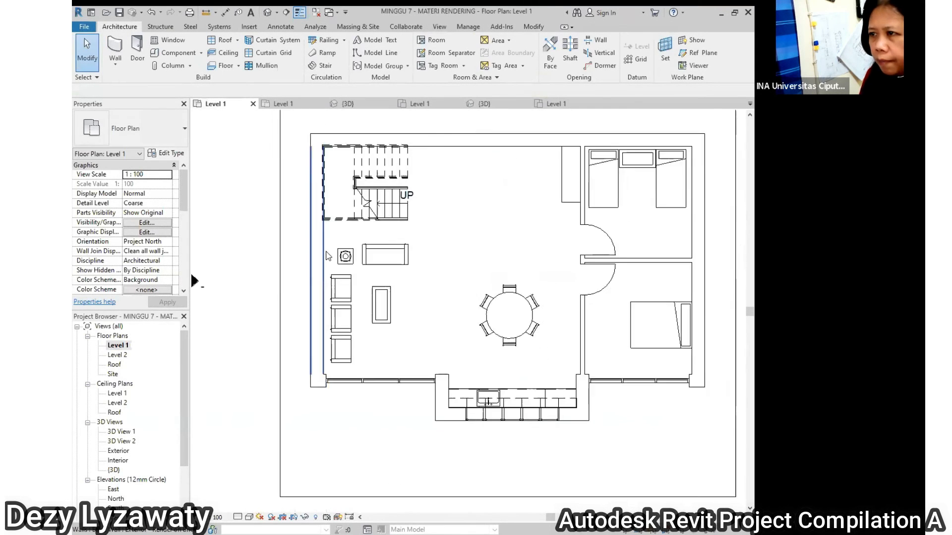
{"action": "middle_click_drag", "start_coordinate": [528, 282], "coordinate": [518, 305]}
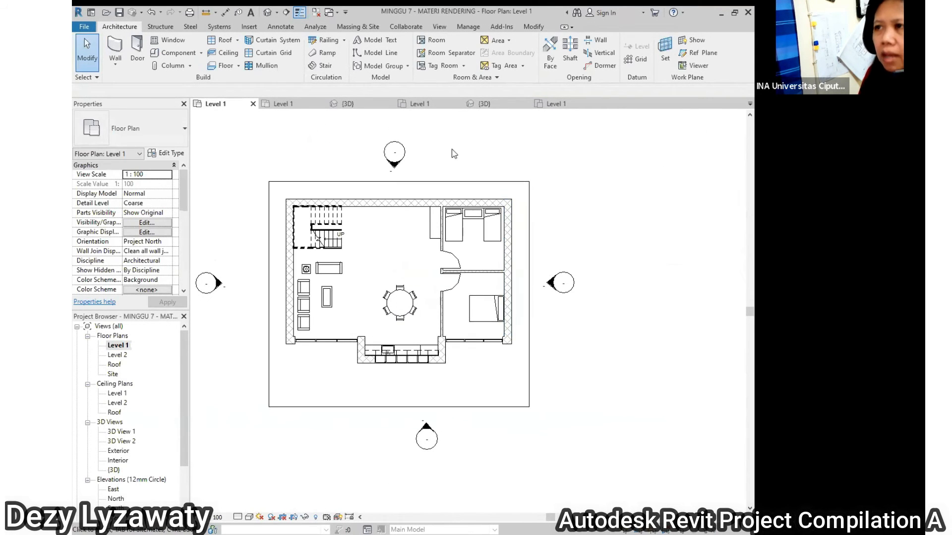
{"action": "left_click", "coordinate": [439, 27]}
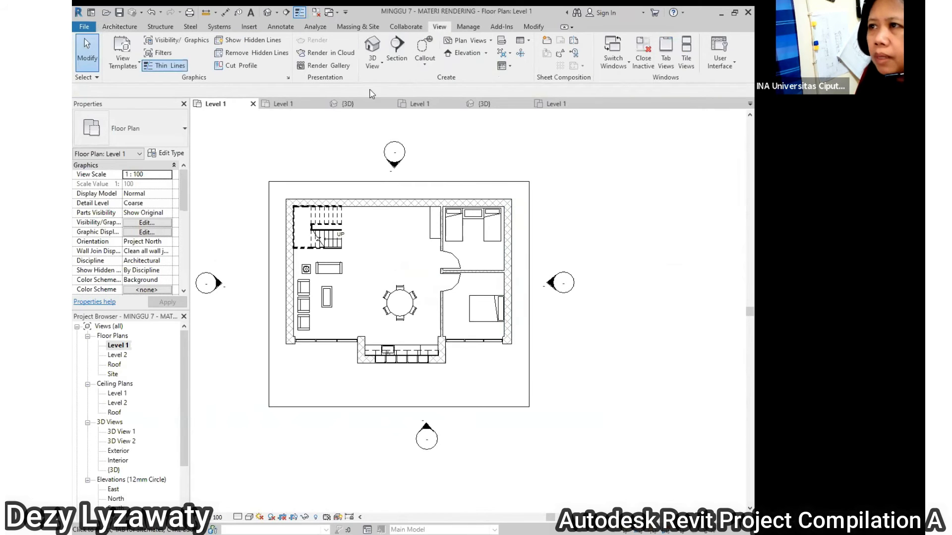
{"action": "left_click", "coordinate": [381, 63]}
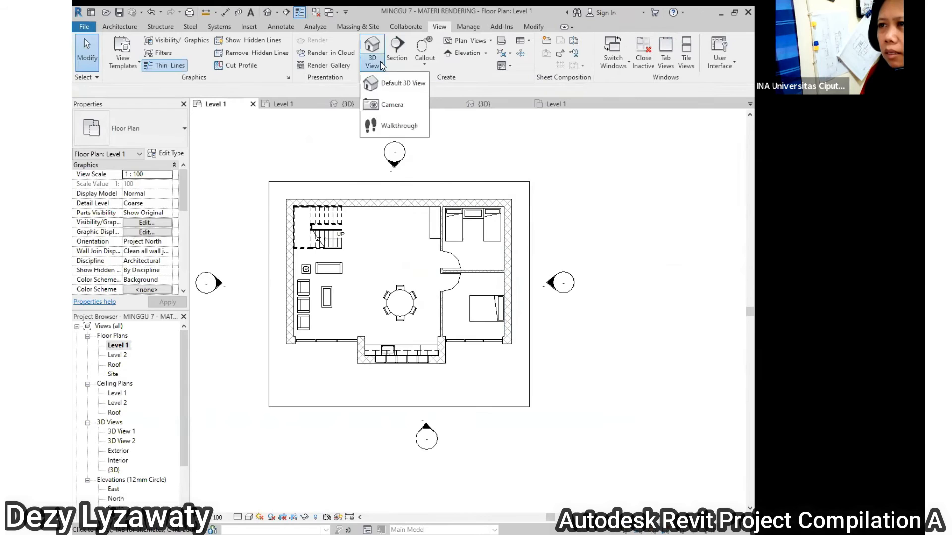
{"action": "left_click", "coordinate": [387, 102]}
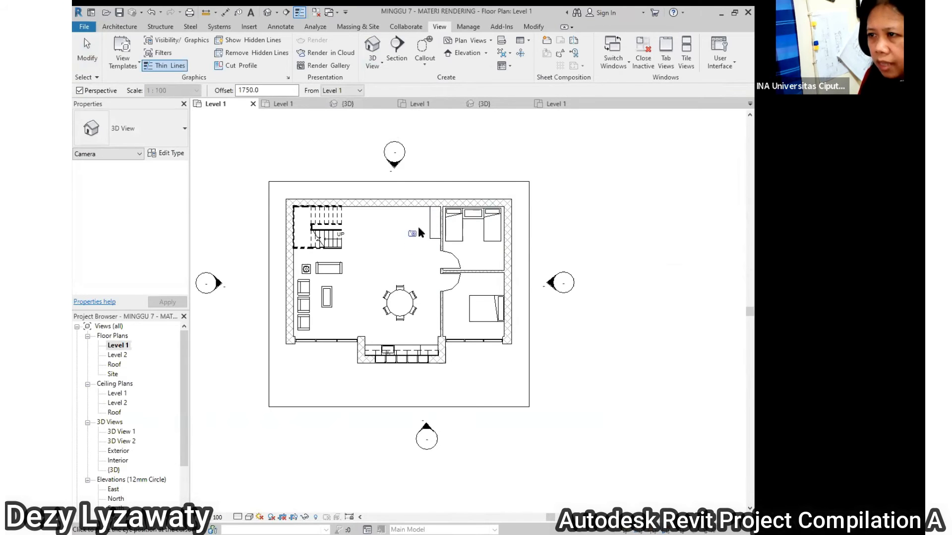
{"action": "left_click", "coordinate": [425, 213]}
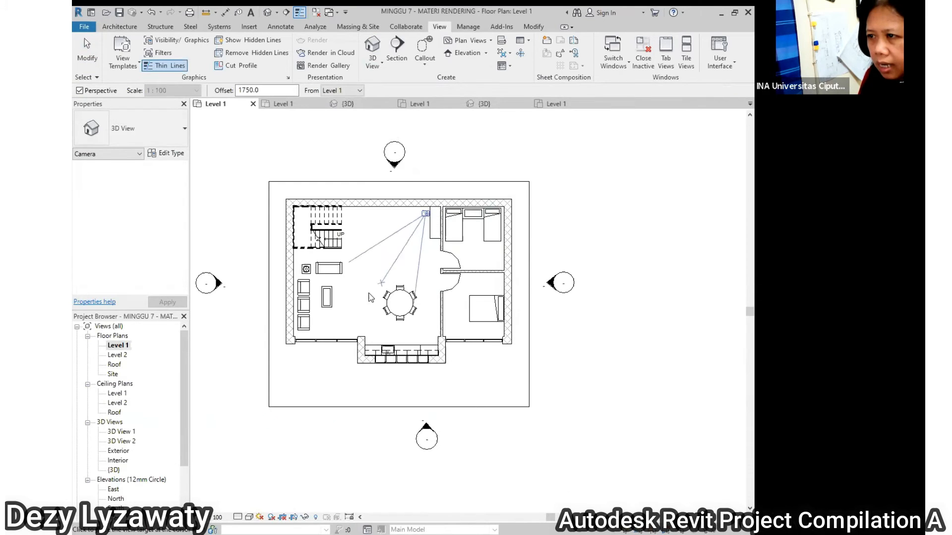
{"action": "left_click", "coordinate": [329, 353]}
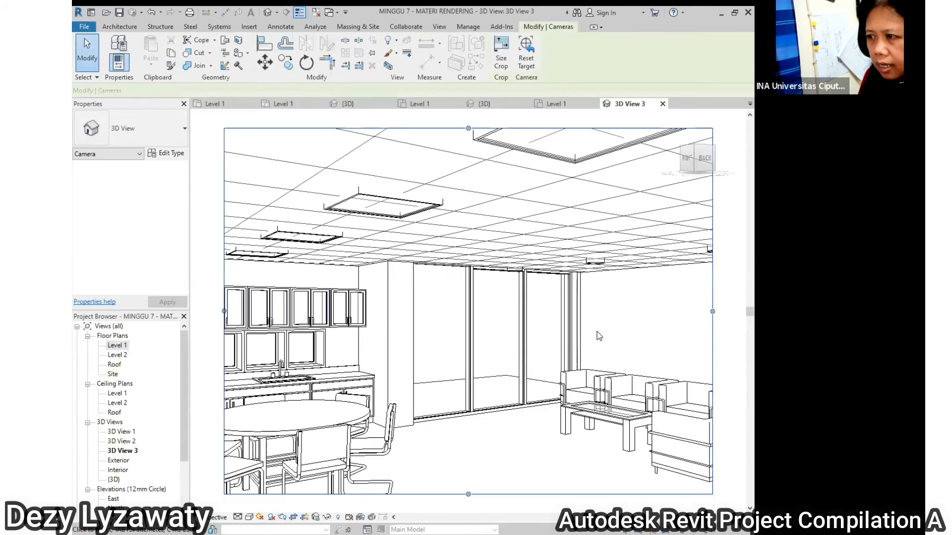
{"action": "scroll", "coordinate": [401, 219], "scroll_direction": "down", "scroll_amount": 3}
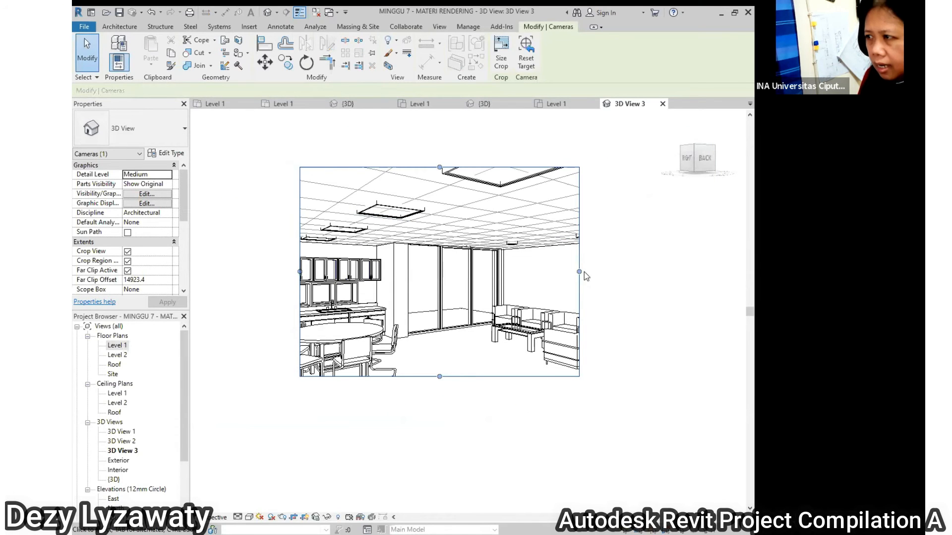
- Enlarge 3D View 3's crop region downward and outward on both sides to take in the dining set and sofas
{"action": "middle_click_drag", "start_coordinate": [439, 381], "coordinate": [424, 330]}
{"action": "left_click_drag", "start_coordinate": [424, 330], "coordinate": [422, 353]}
{"action": "left_click_drag", "start_coordinate": [563, 234], "coordinate": [592, 234]}
{"action": "left_click_drag", "start_coordinate": [283, 234], "coordinate": [262, 235]}
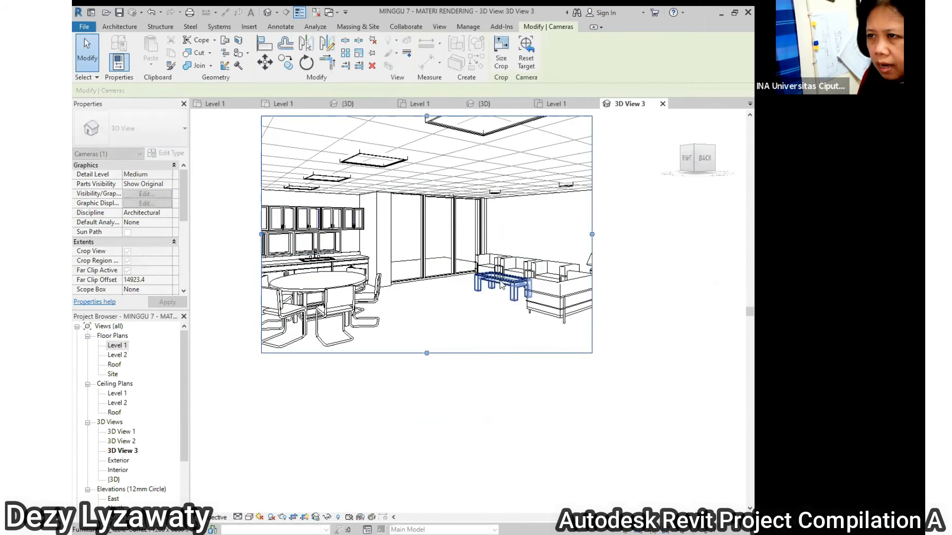
{"action": "middle_click_drag", "start_coordinate": [502, 283], "coordinate": [474, 322]}
{"action": "scroll", "coordinate": [474, 323], "scroll_direction": "down", "scroll_amount": 1}
{"action": "middle_click_drag", "start_coordinate": [516, 289], "coordinate": [519, 268]}
{"action": "left_click", "coordinate": [647, 284]}
{"action": "middle_click_drag", "start_coordinate": [609, 310], "coordinate": [607, 333]}
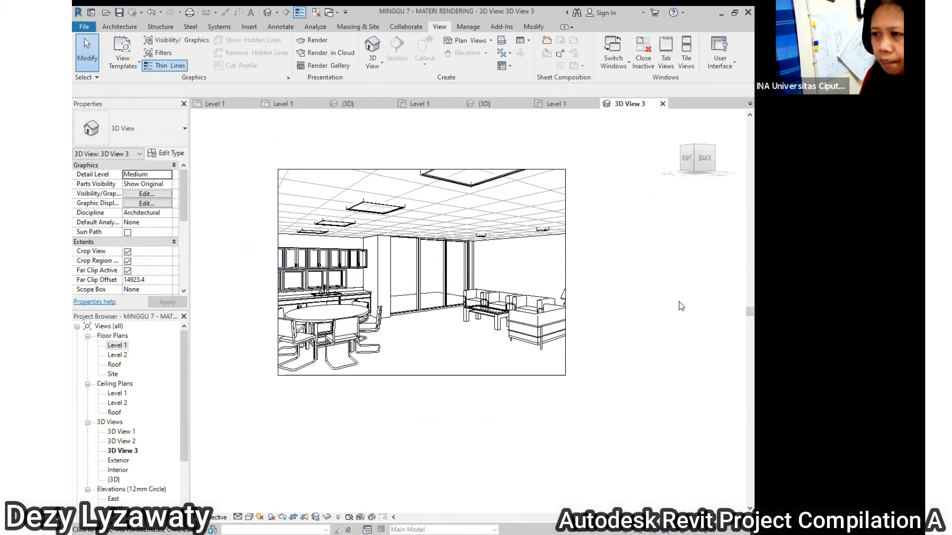
- Create a perspective camera view on Level 1 with a 1750 mm offset, from the main room's north wall straight towards the kitchen counter
{"action": "double_click", "coordinate": [119, 345]}
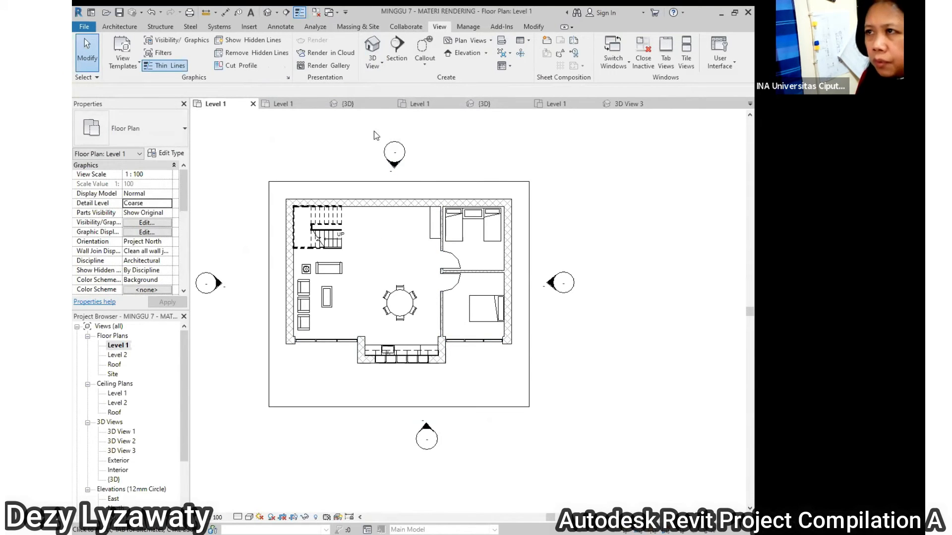
{"action": "left_click", "coordinate": [381, 67]}
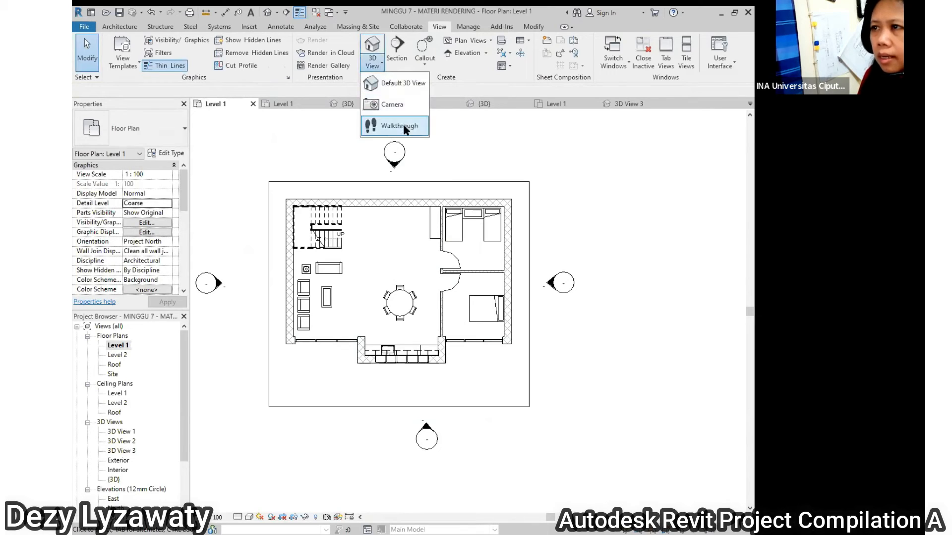
{"action": "left_click", "coordinate": [389, 101]}
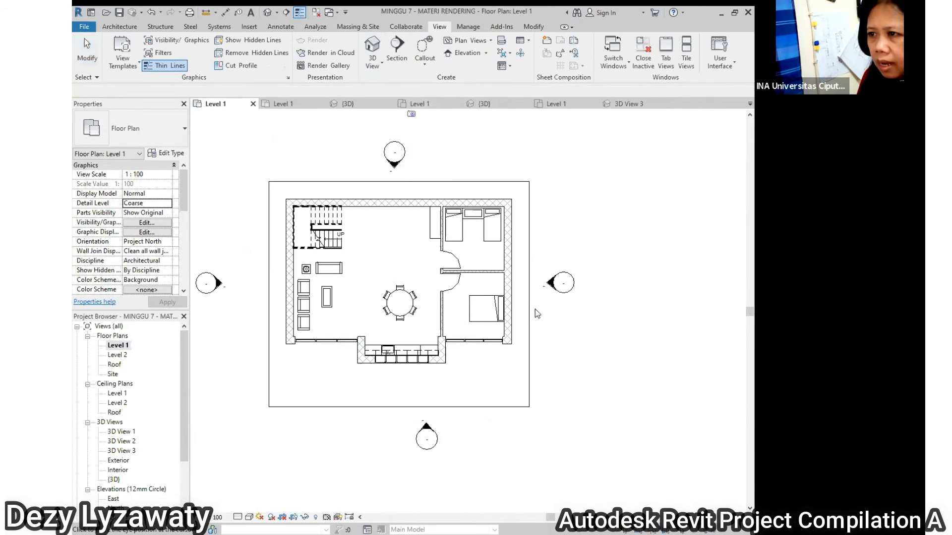
{"action": "left_click", "coordinate": [400, 212]}
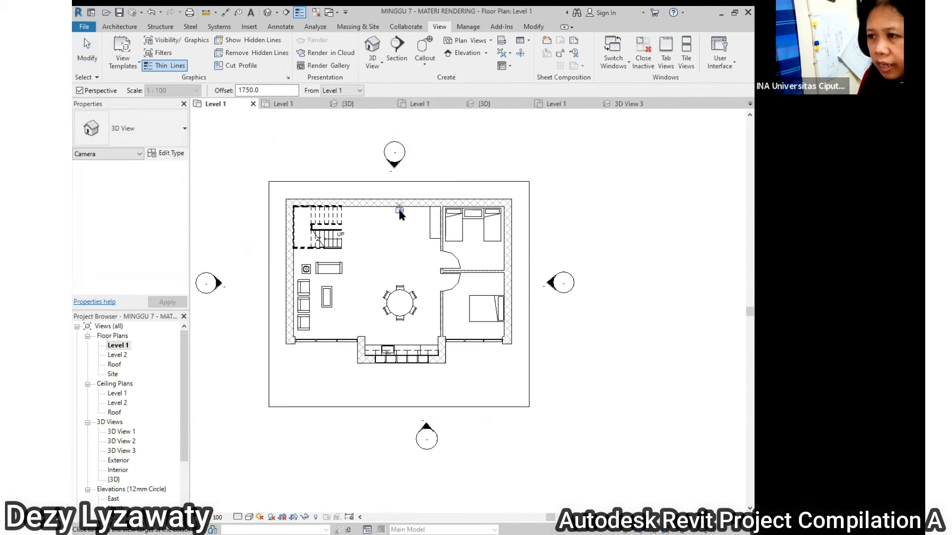
{"action": "left_click", "coordinate": [398, 342]}
{"action": "scroll", "coordinate": [404, 194], "scroll_direction": "down", "scroll_amount": 2}
{"action": "scroll", "coordinate": [444, 202], "scroll_direction": "up", "scroll_amount": 1}
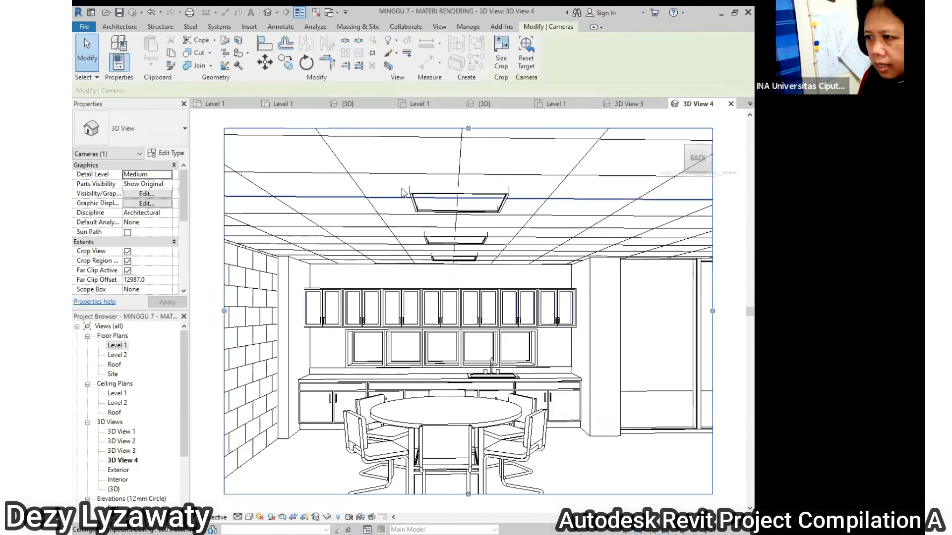
- Reshape the kitchen camera view's crop region: lower its upper edge, widen both sides and extend it below the dining chairs
{"action": "left_click_drag", "start_coordinate": [423, 152], "coordinate": [422, 178]}
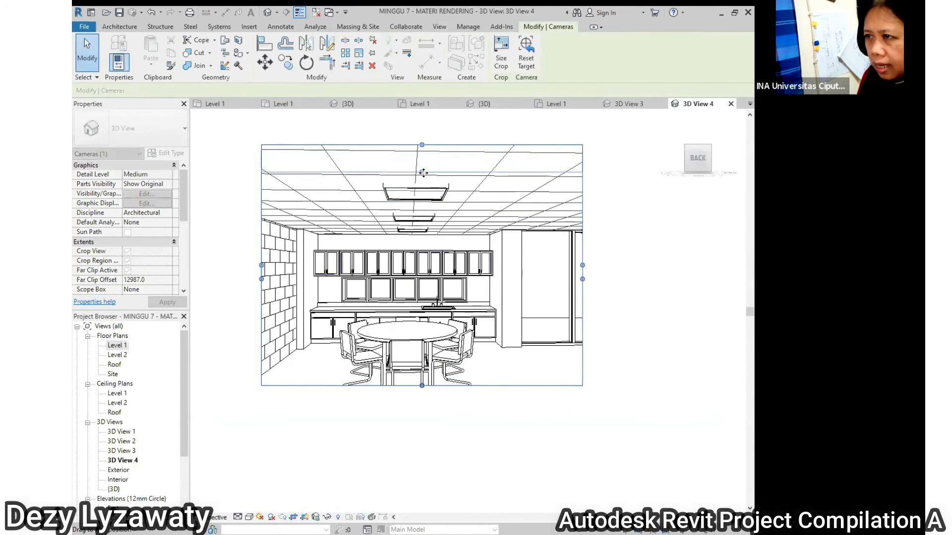
{"action": "left_click_drag", "start_coordinate": [583, 279], "coordinate": [604, 280]}
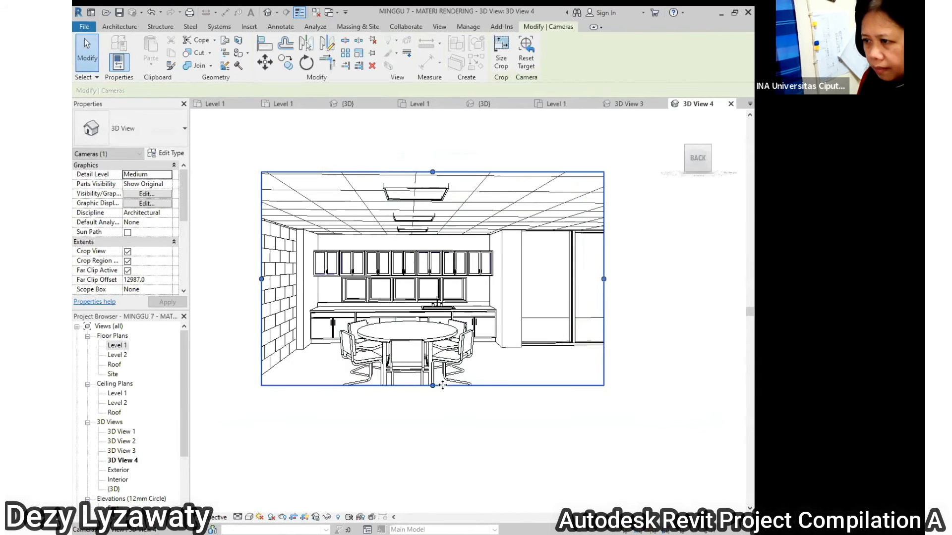
{"action": "left_click_drag", "start_coordinate": [433, 386], "coordinate": [432, 423]}
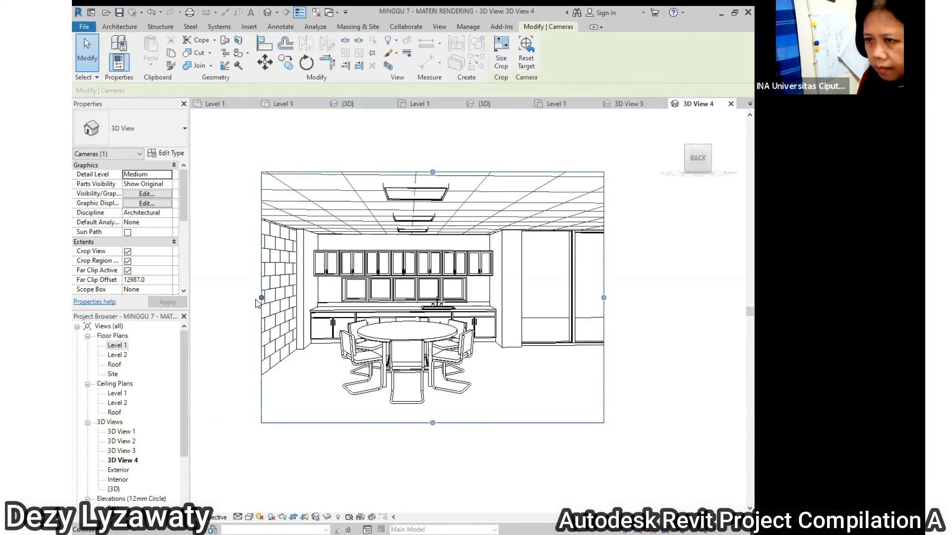
{"action": "left_click_drag", "start_coordinate": [261, 298], "coordinate": [208, 297]}
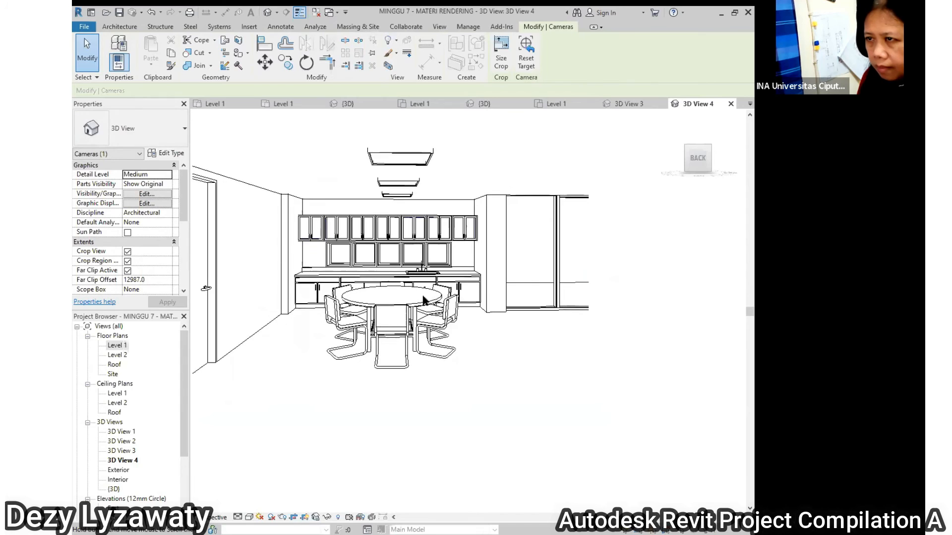
{"action": "left_click_drag", "start_coordinate": [417, 365], "coordinate": [413, 374]}
{"action": "left_click", "coordinate": [611, 355]}
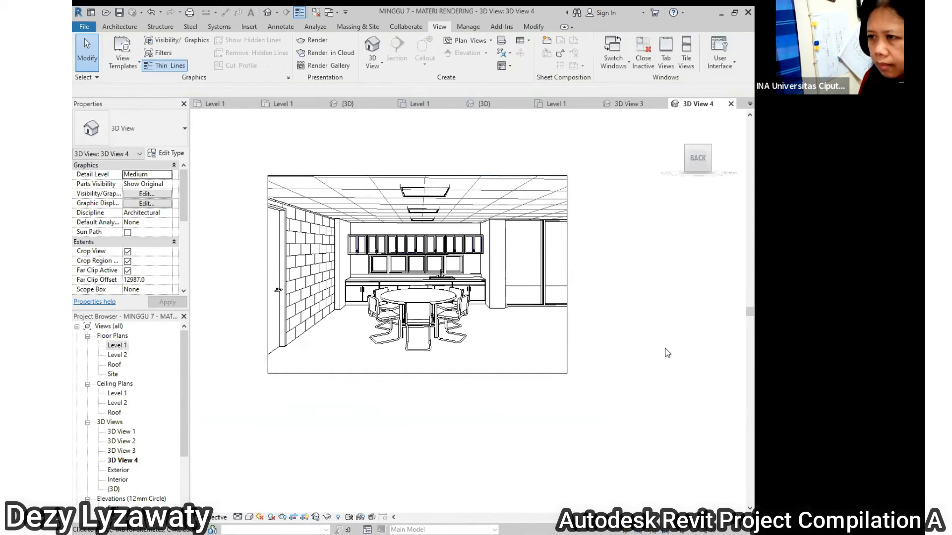
{"action": "left_click", "coordinate": [437, 375]}
{"action": "left_click_drag", "start_coordinate": [418, 374], "coordinate": [419, 370]}
{"action": "left_click", "coordinate": [654, 353]}
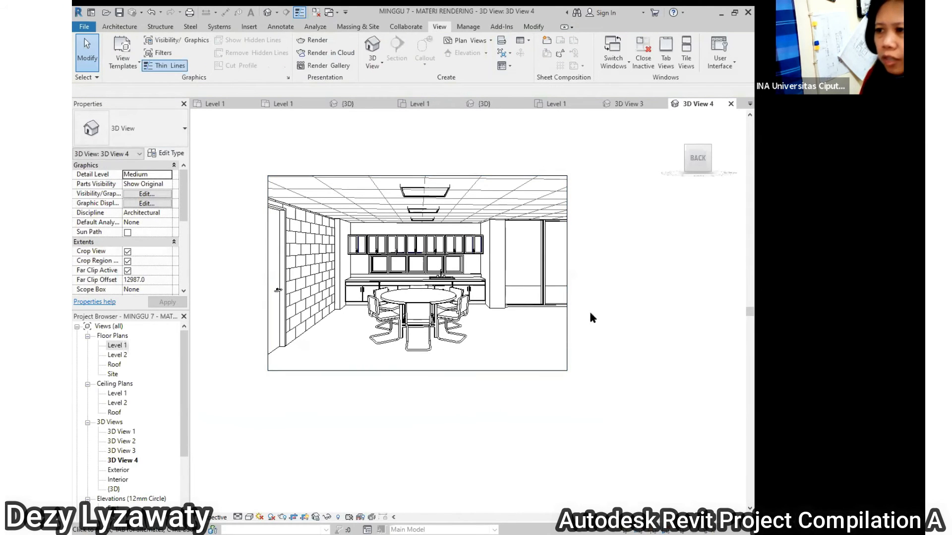
- Set the kitchen camera view's crop width to 250 mm using Scale (locked proportions)
{"action": "left_click", "coordinate": [566, 225]}
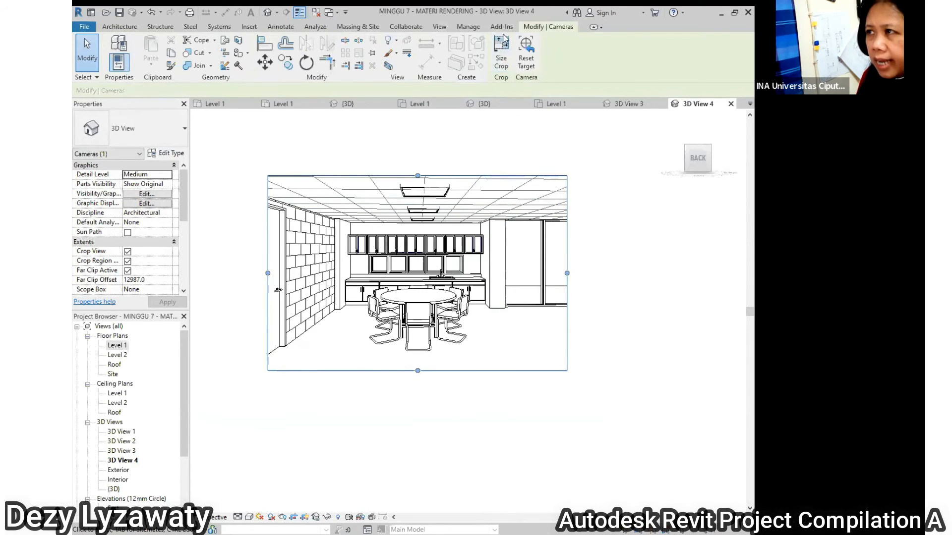
{"action": "left_click", "coordinate": [501, 61]}
{"action": "left_click", "coordinate": [404, 236]}
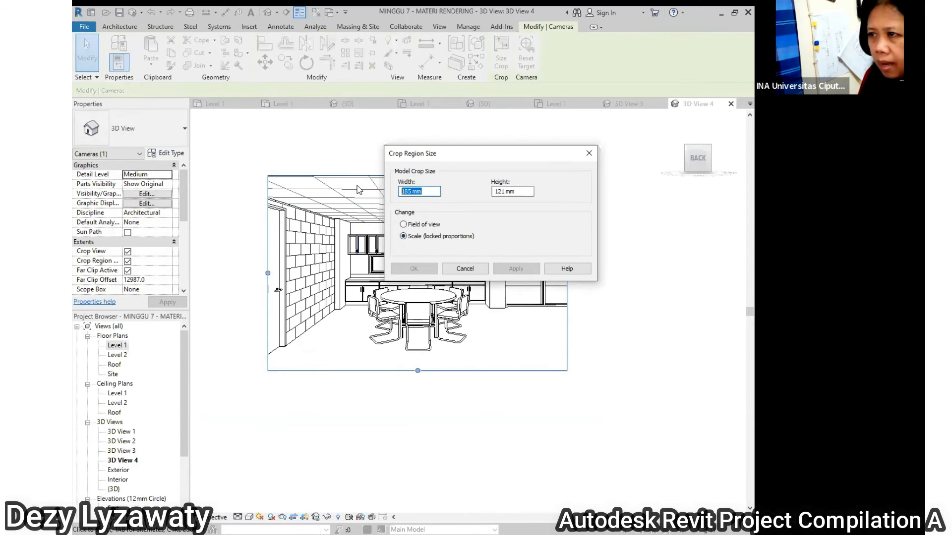
{"action": "type", "text": "250"}
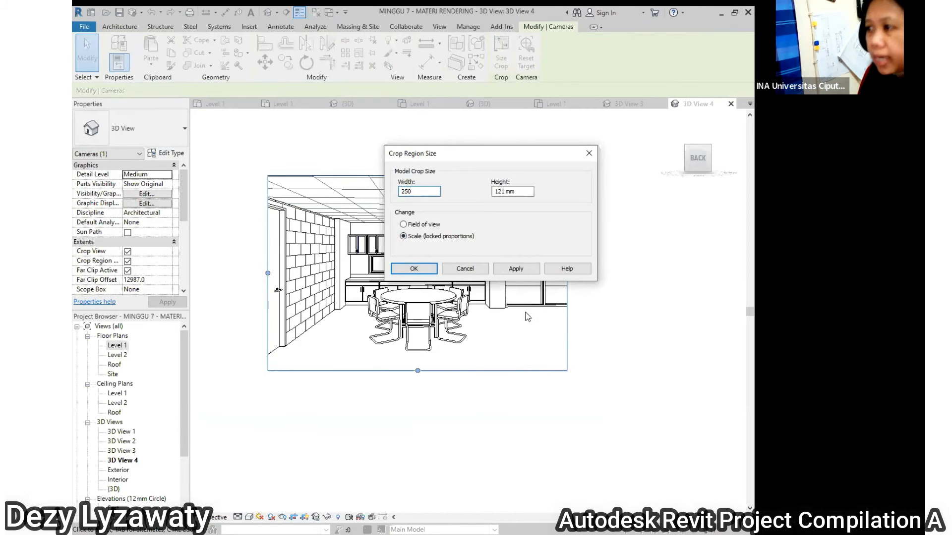
{"action": "left_click", "coordinate": [515, 268]}
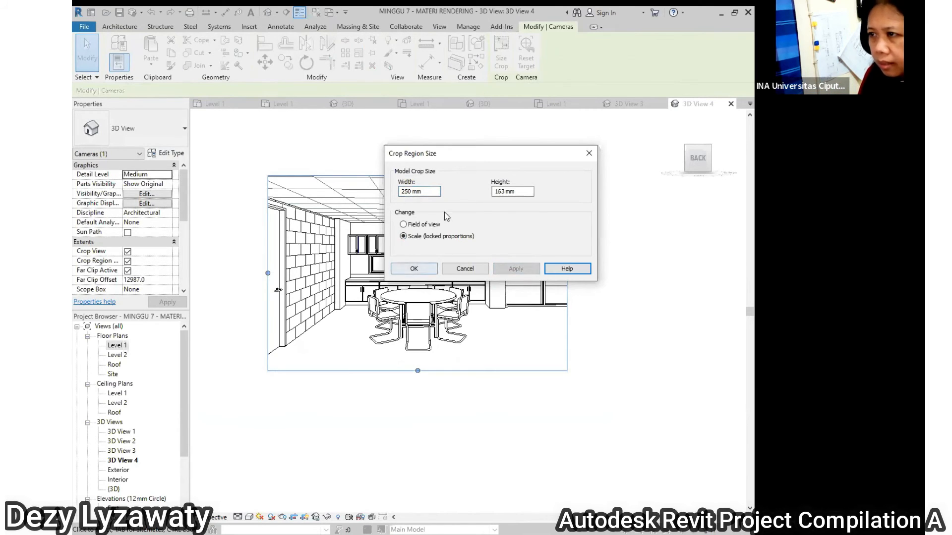
{"action": "left_click", "coordinate": [432, 225]}
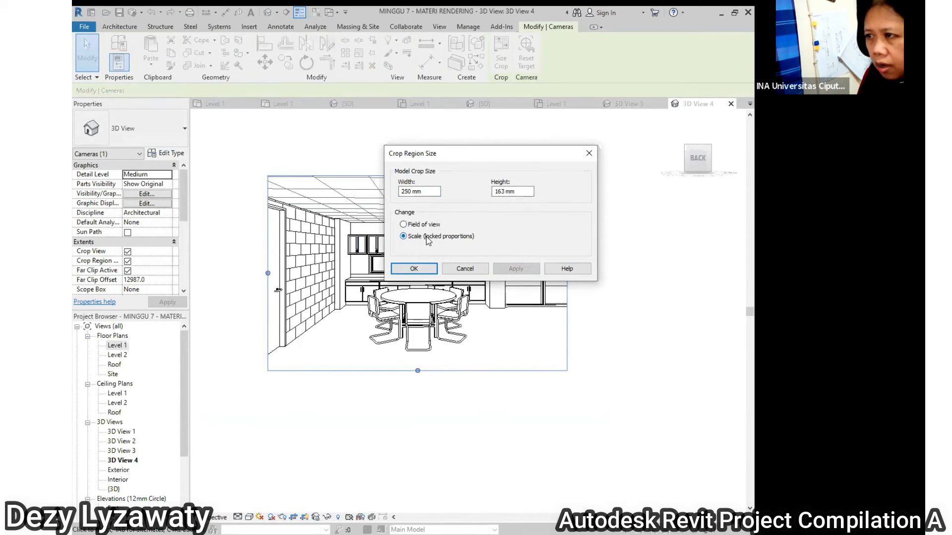
{"action": "left_click", "coordinate": [423, 272]}
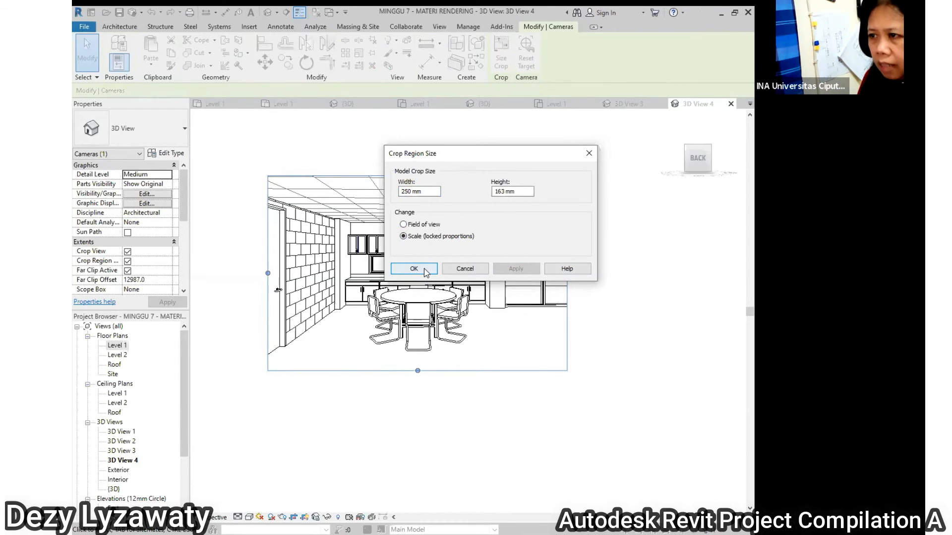
{"action": "left_click", "coordinate": [424, 270]}
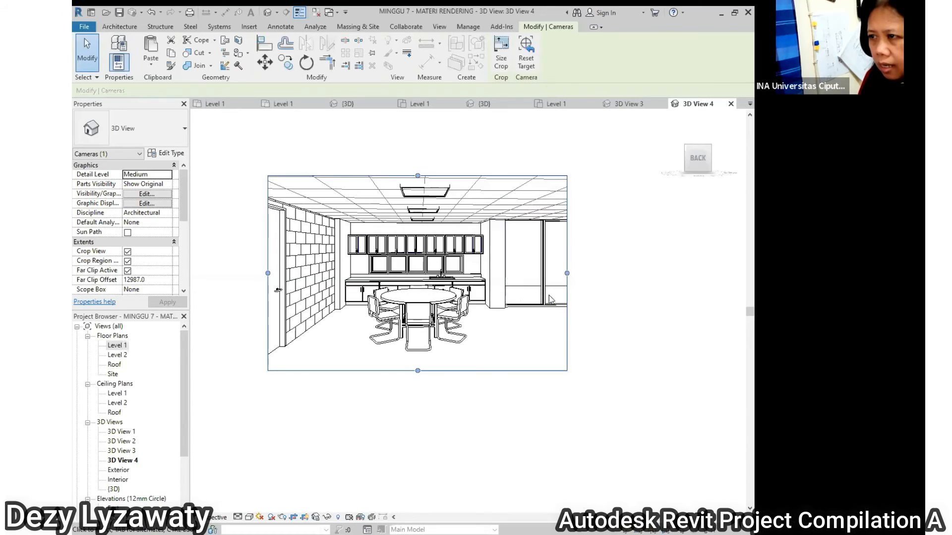
- Set the kitchen camera view's crop height to 200 mm using the Field of view option
{"action": "left_click", "coordinate": [502, 63]}
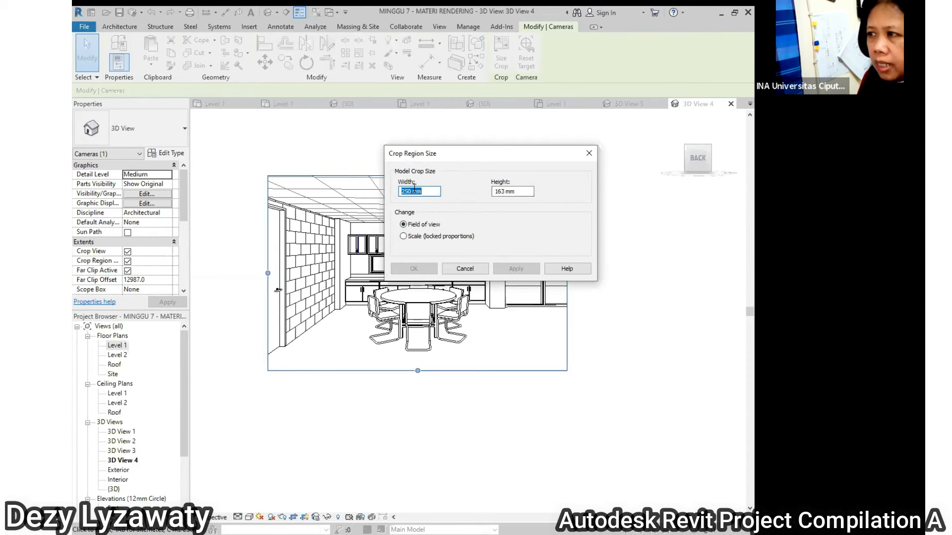
{"action": "left_click_drag", "start_coordinate": [517, 192], "coordinate": [466, 184]}
{"action": "type", "text": "200"}
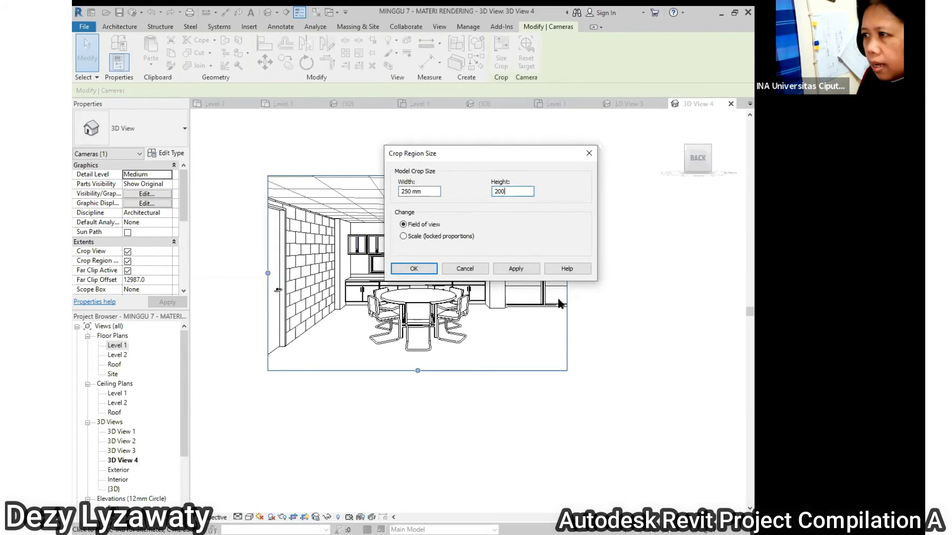
{"action": "left_click", "coordinate": [529, 269]}
{"action": "left_click", "coordinate": [425, 272]}
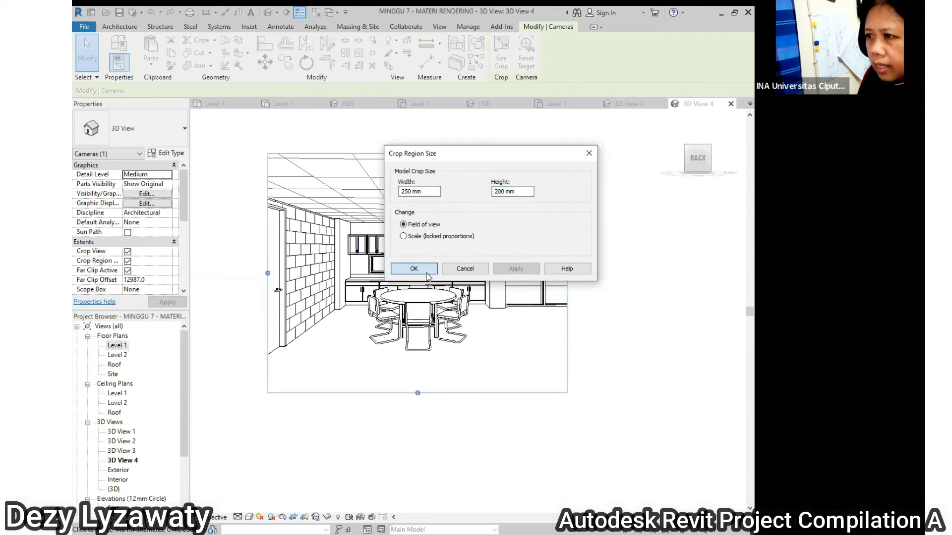
{"action": "left_click", "coordinate": [611, 288]}
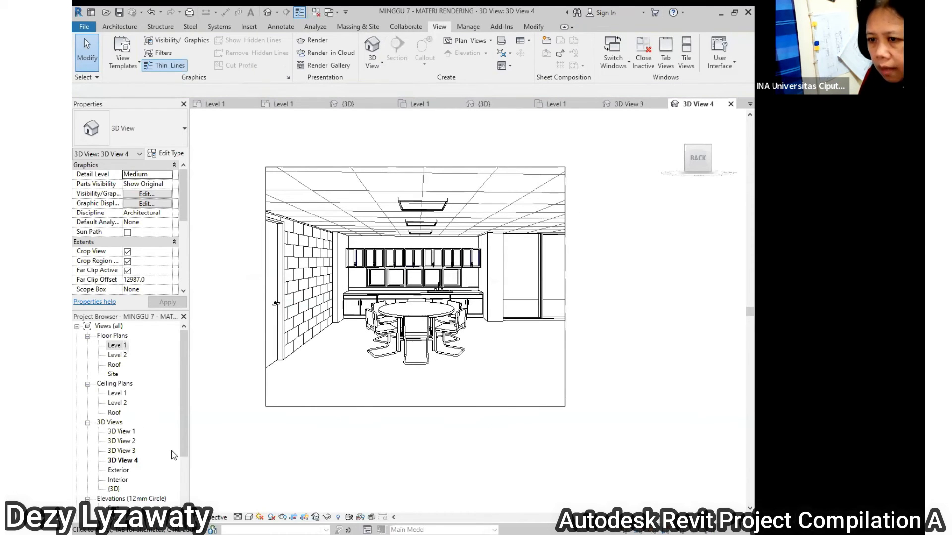
- In 3D View 3, set the crop width to 250 mm using Scale (locked proportions)
{"action": "double_click", "coordinate": [122, 451]}
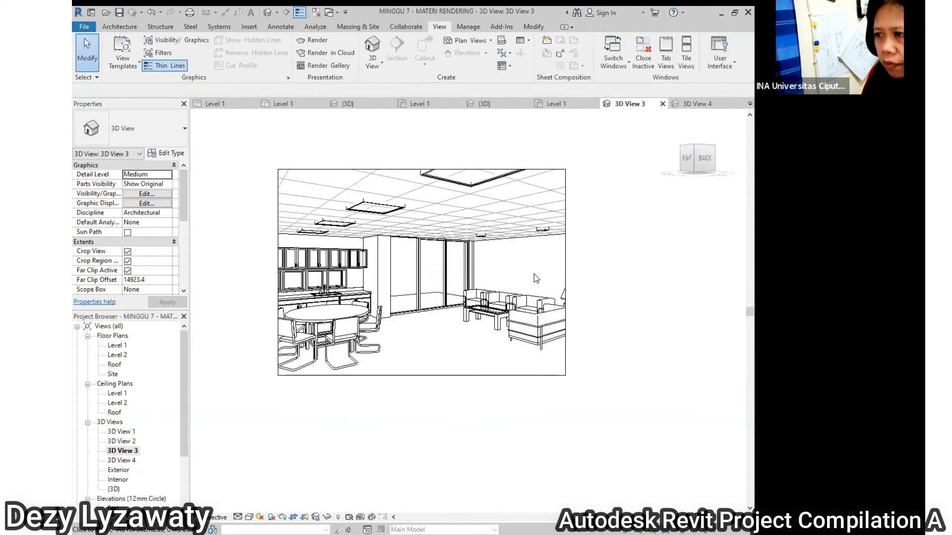
{"action": "left_click", "coordinate": [564, 257]}
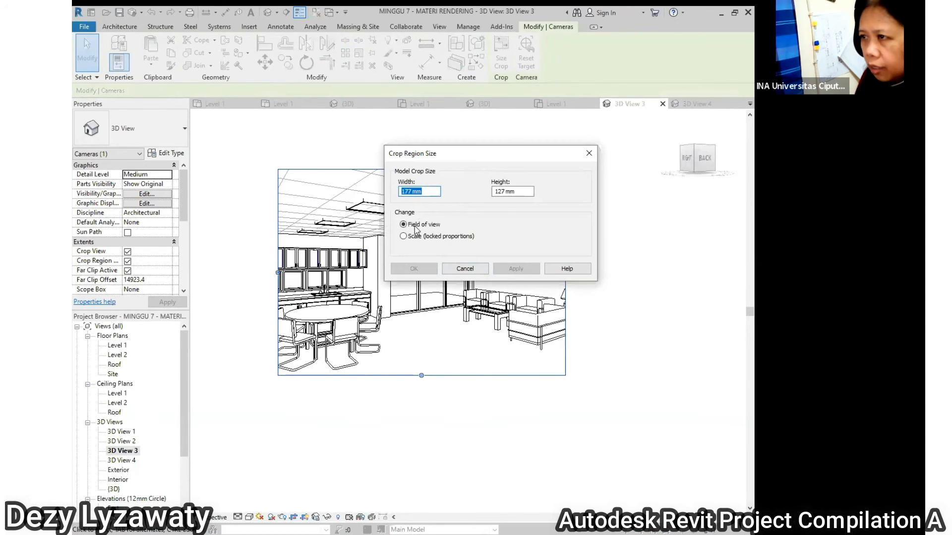
{"action": "left_click", "coordinate": [415, 237]}
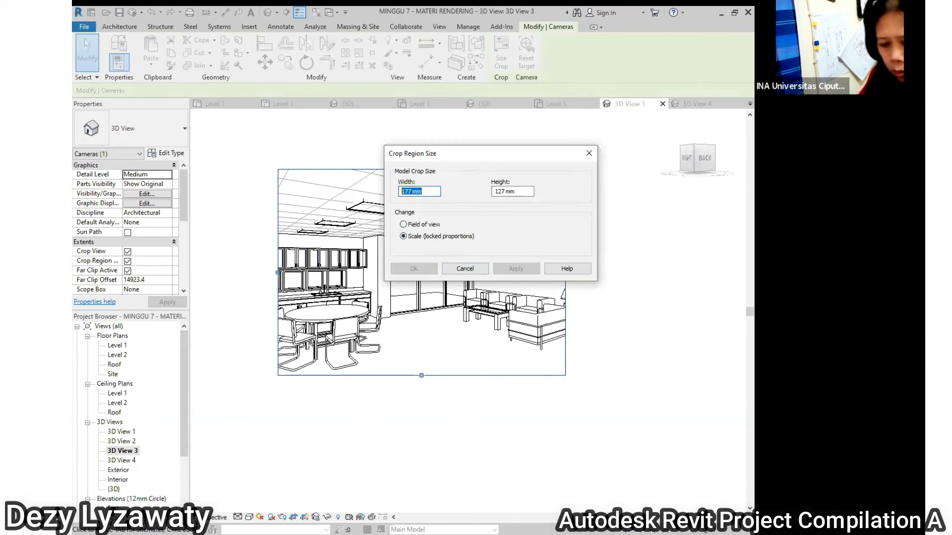
{"action": "type", "text": "250"}
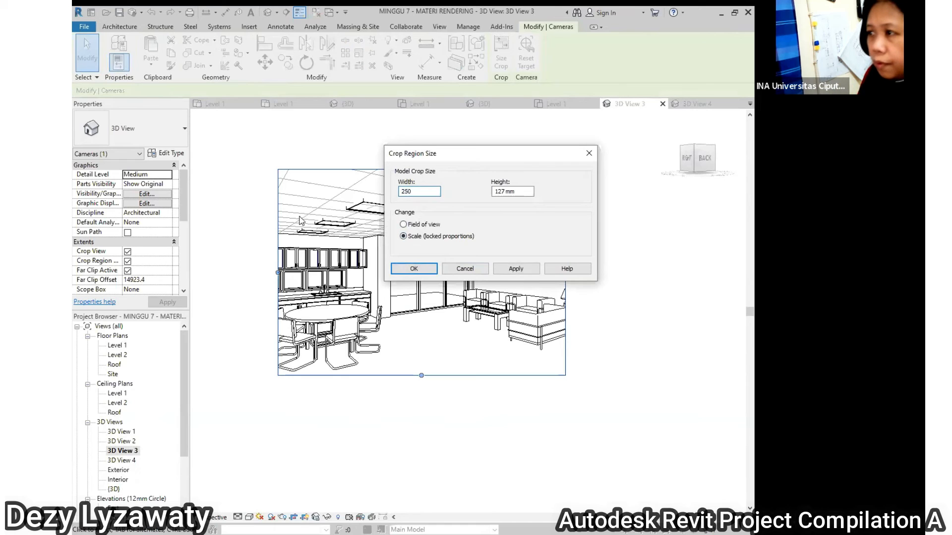
{"action": "left_click", "coordinate": [501, 269]}
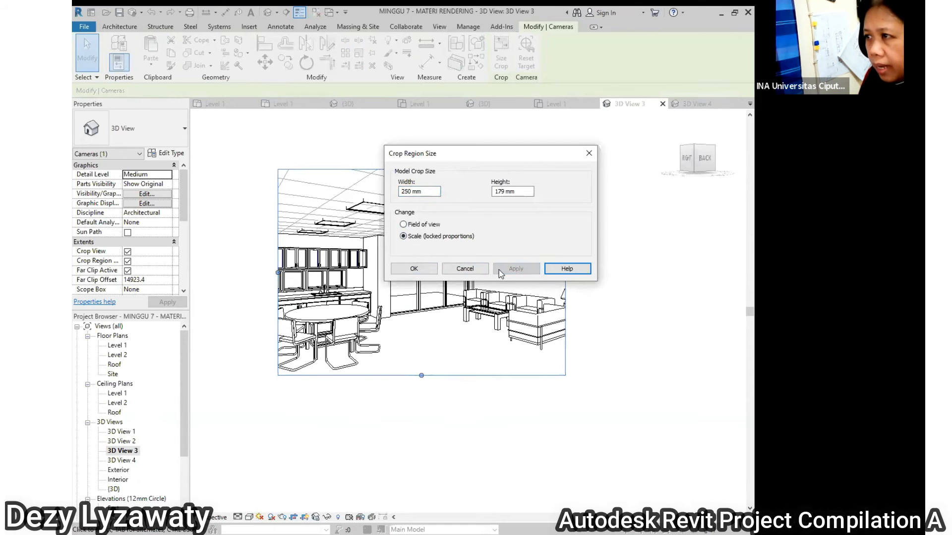
- Set 3D View 3's crop height to 200 mm using the Field of view option
{"action": "left_click", "coordinate": [404, 224]}
{"action": "left_click_drag", "start_coordinate": [521, 193], "coordinate": [446, 181]}
{"action": "type", "text": "200"}
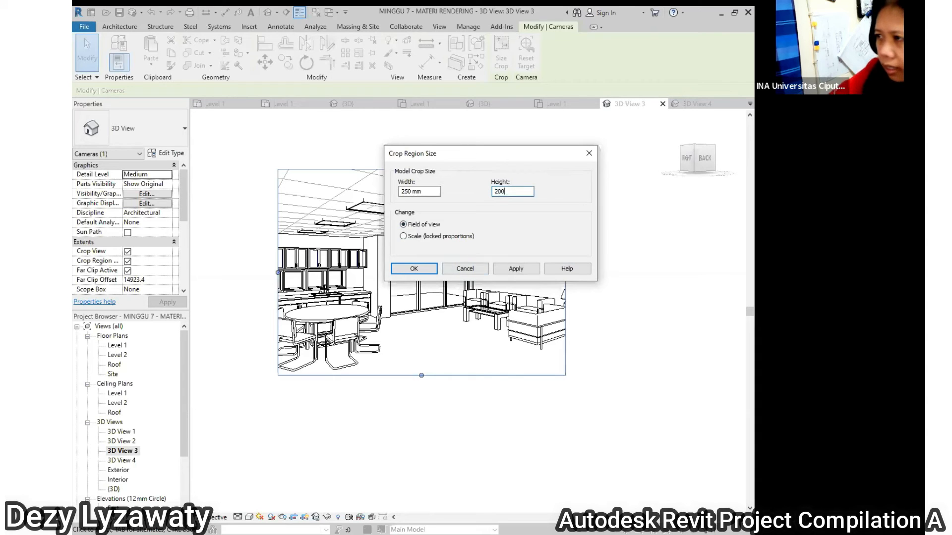
{"action": "left_click", "coordinate": [516, 269]}
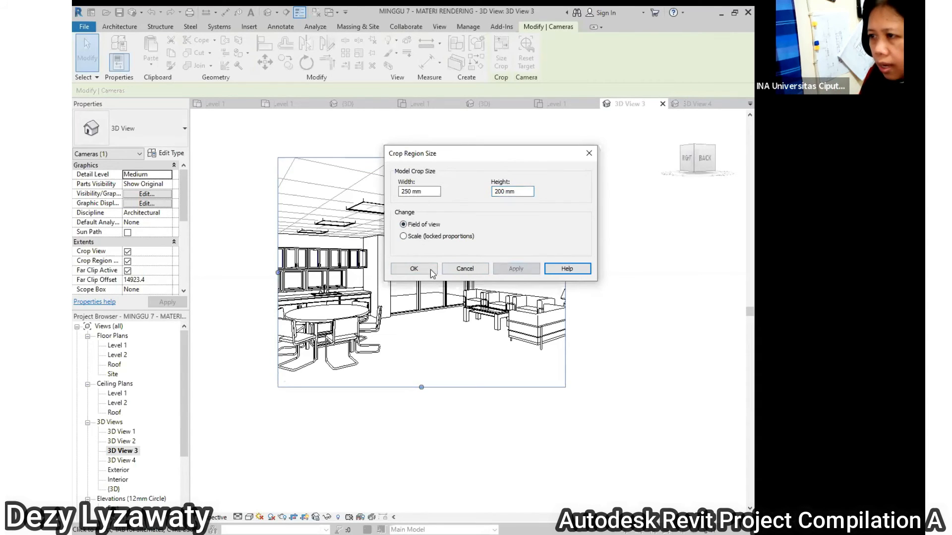
{"action": "left_click", "coordinate": [414, 269]}
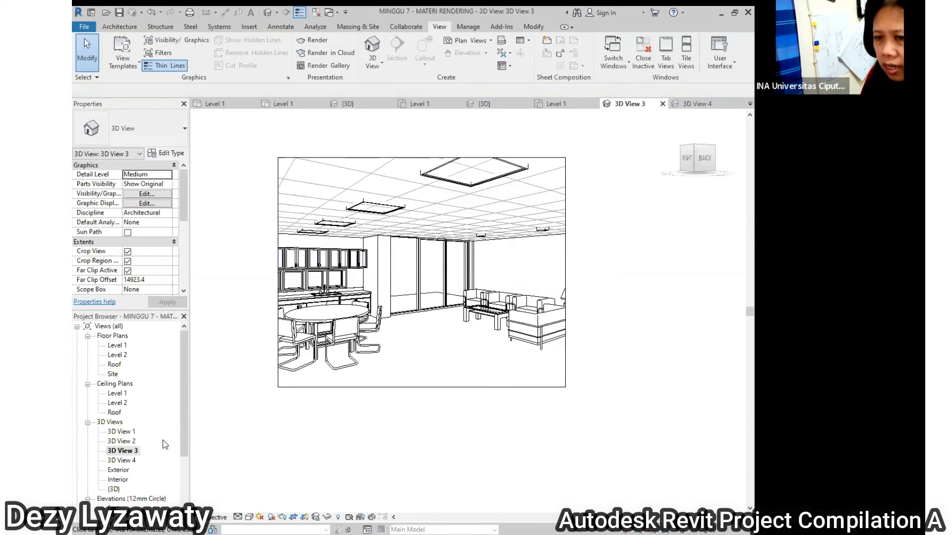
- Check the other camera views, return to 3D View 3 and open its rendering settings
{"action": "double_click", "coordinate": [128, 460]}
{"action": "double_click", "coordinate": [132, 451]}
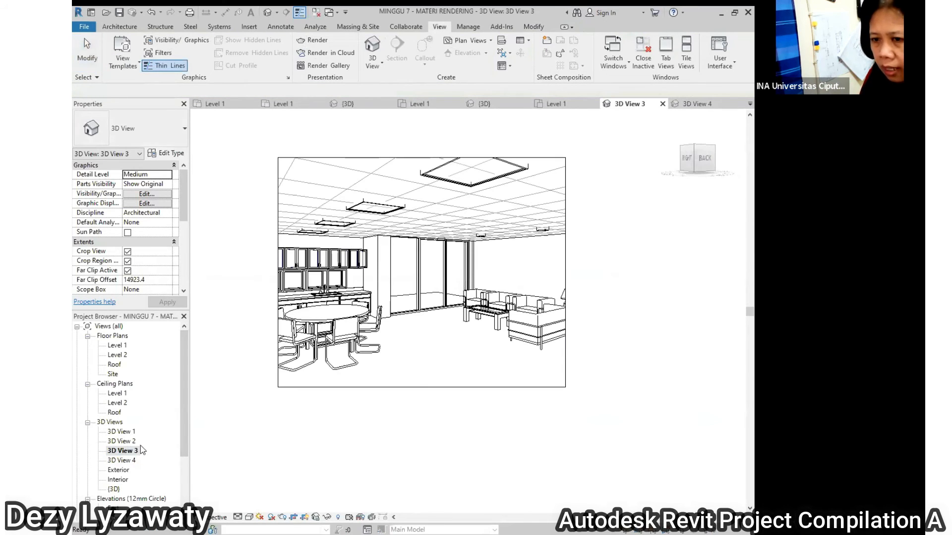
{"action": "left_click", "coordinate": [122, 470]}
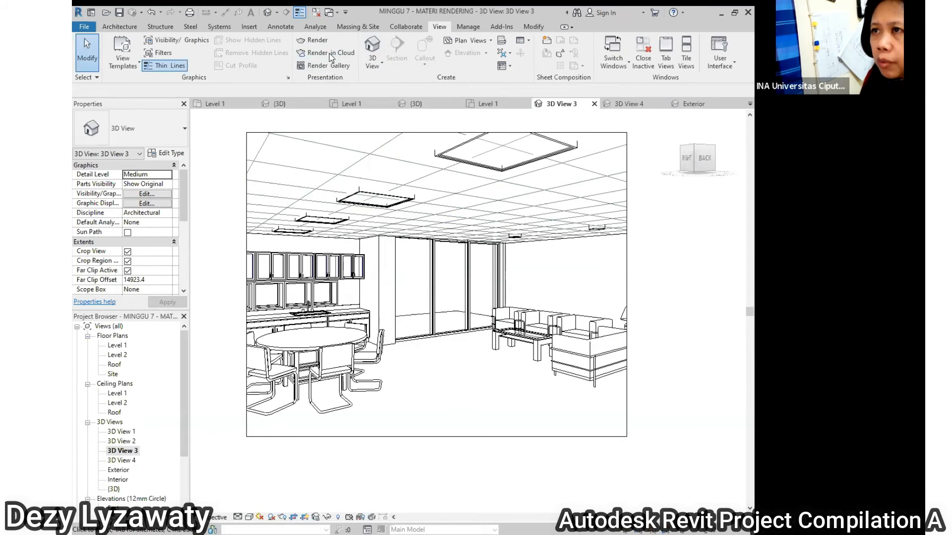
{"action": "left_click", "coordinate": [315, 40]}
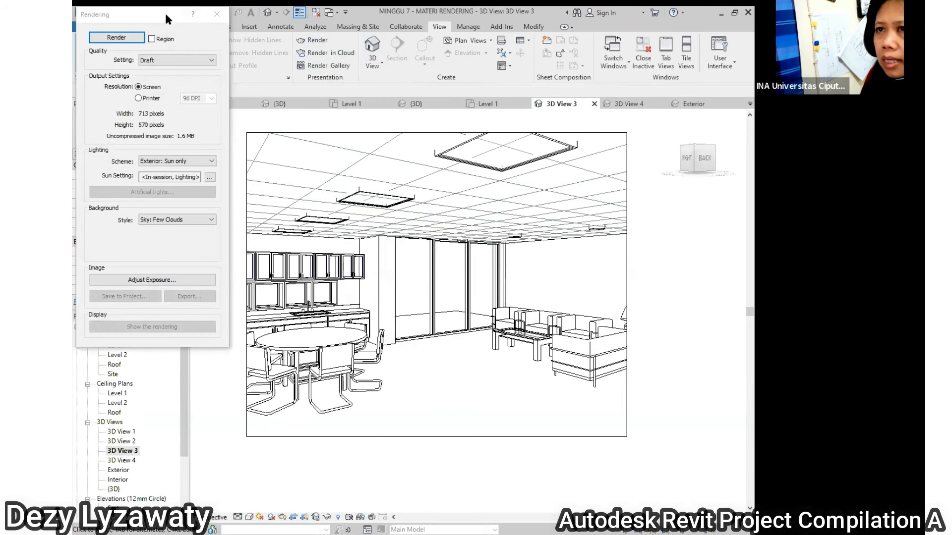
- Set the rendering quality to Medium and the lighting scheme to Interior: Sun only
{"action": "left_click_drag", "start_coordinate": [166, 19], "coordinate": [311, 100]}
{"action": "left_click", "coordinate": [298, 143]}
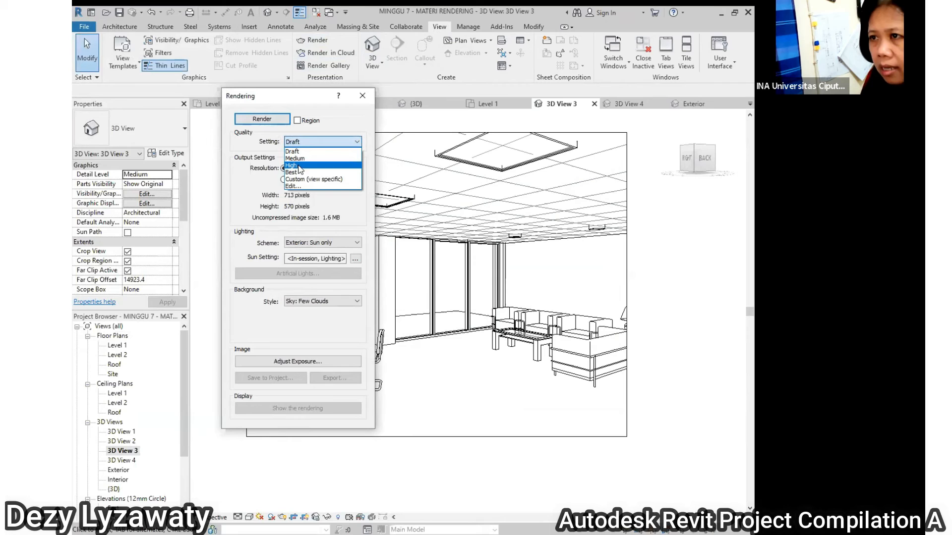
{"action": "left_click", "coordinate": [302, 157]}
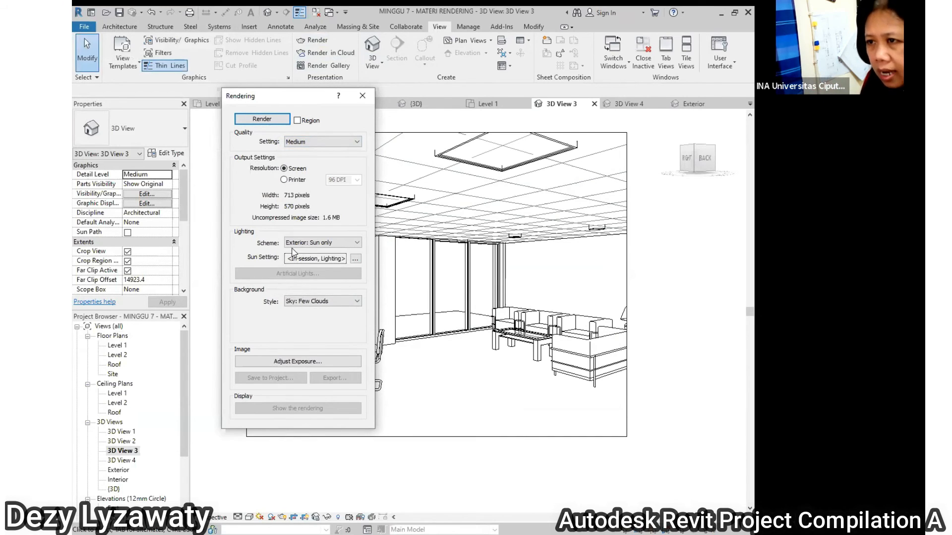
{"action": "left_click", "coordinate": [311, 244]}
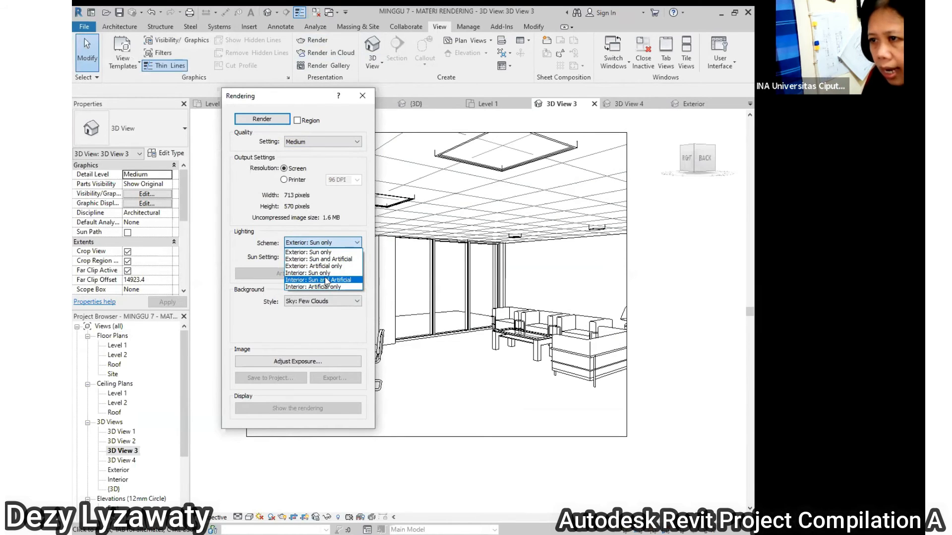
{"action": "left_click", "coordinate": [325, 274]}
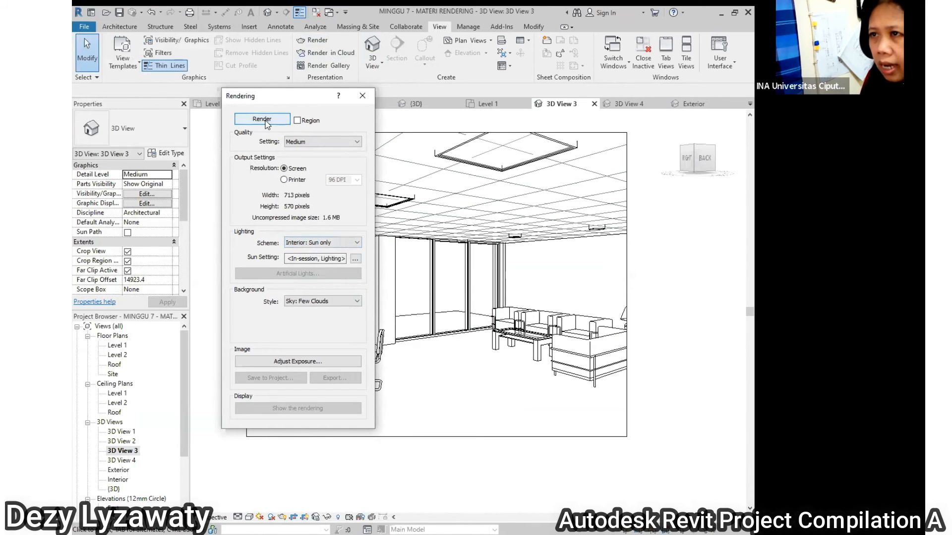
- Start rendering 3D View 3 at Medium quality and stop the rendering before it completes
{"action": "left_click", "coordinate": [303, 142]}
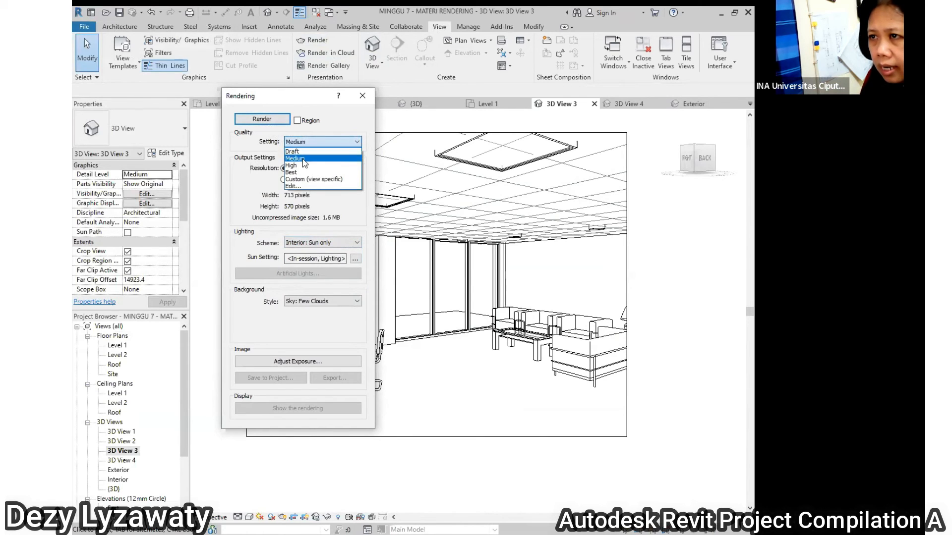
{"action": "left_click", "coordinate": [304, 158]}
{"action": "left_click", "coordinate": [272, 121]}
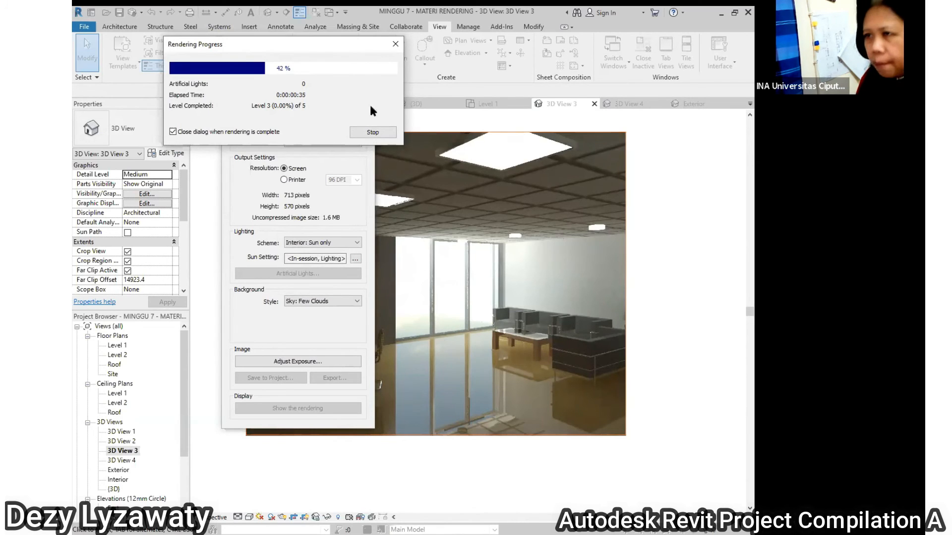
{"action": "left_click", "coordinate": [373, 133]}
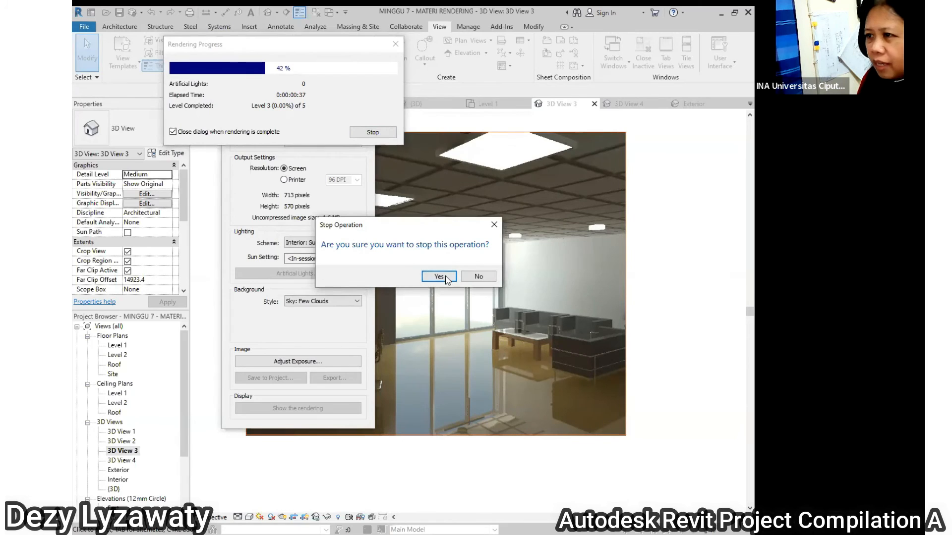
{"action": "left_click", "coordinate": [446, 279]}
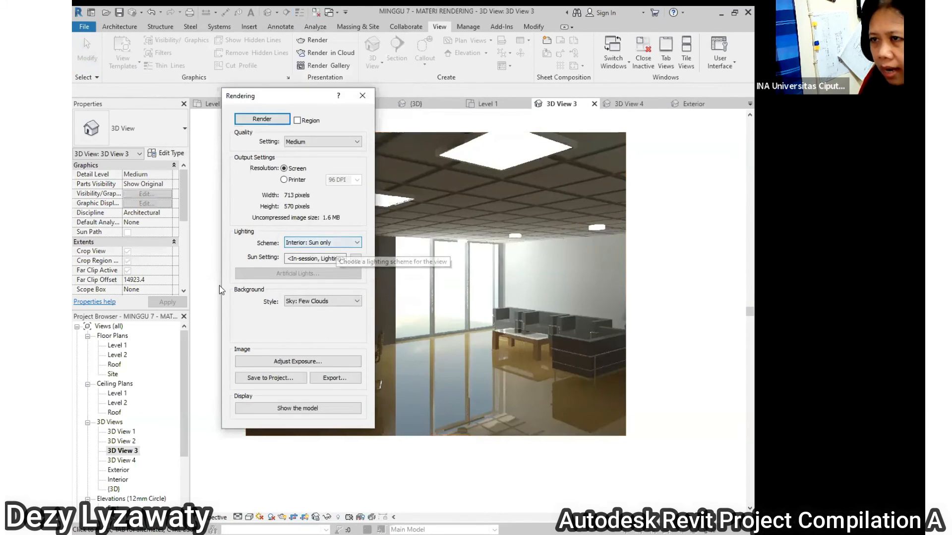
- Render 3D View 3 at Draft quality with the Interior: Artificial only lighting scheme
{"action": "left_click", "coordinate": [304, 243]}
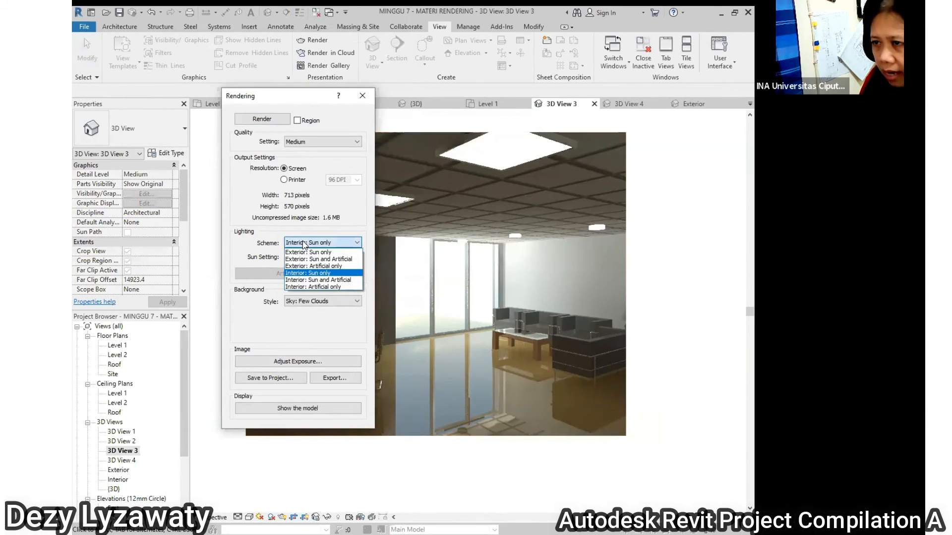
{"action": "left_click", "coordinate": [324, 287]}
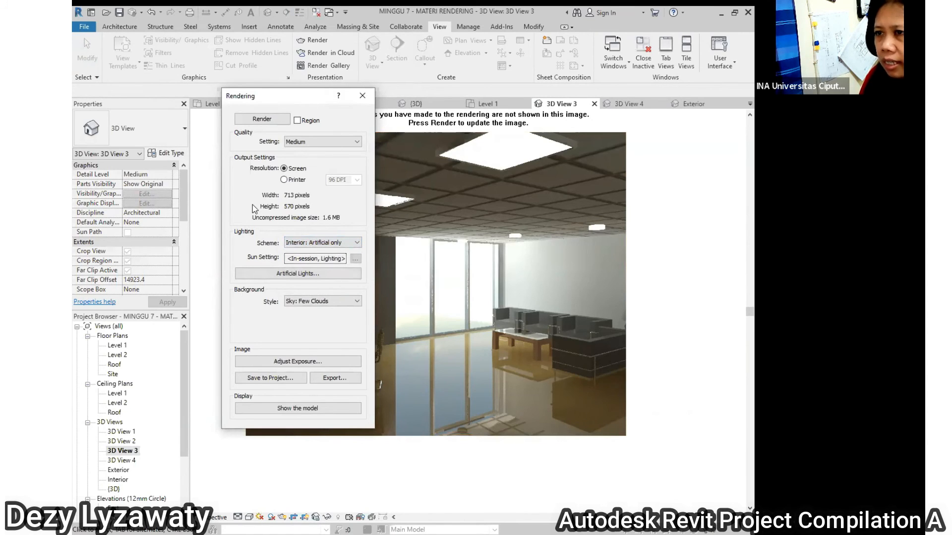
{"action": "left_click_drag", "start_coordinate": [277, 96], "coordinate": [229, 87]}
{"action": "left_click", "coordinate": [265, 133]}
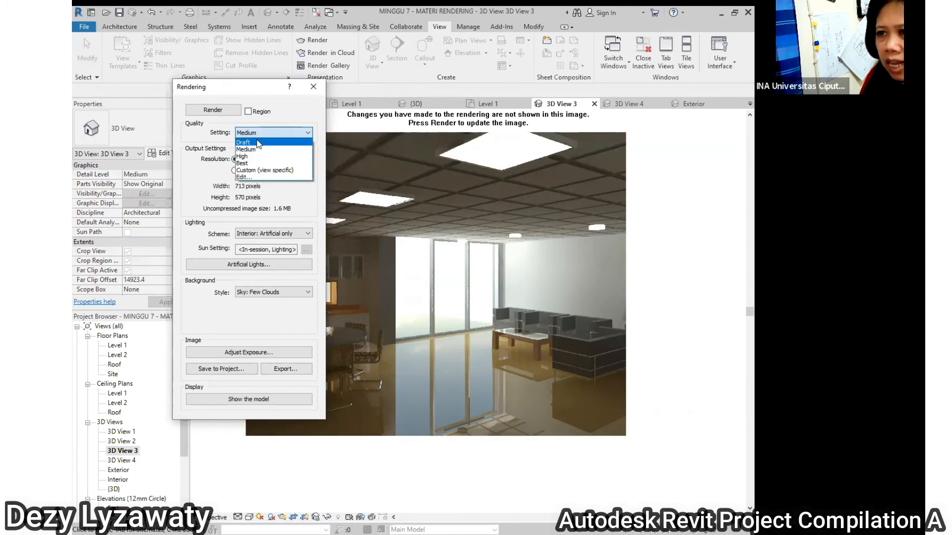
{"action": "left_click", "coordinate": [244, 143]}
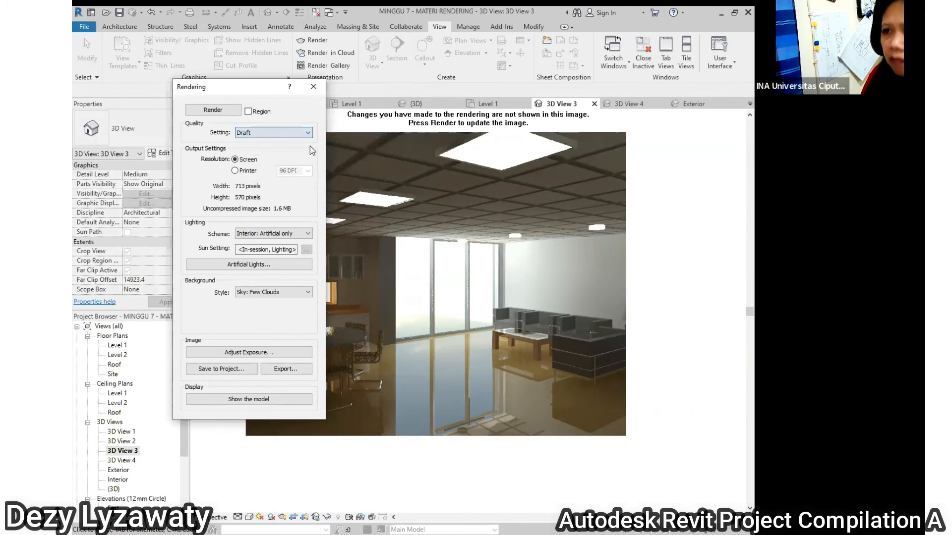
{"action": "left_click", "coordinate": [201, 111]}
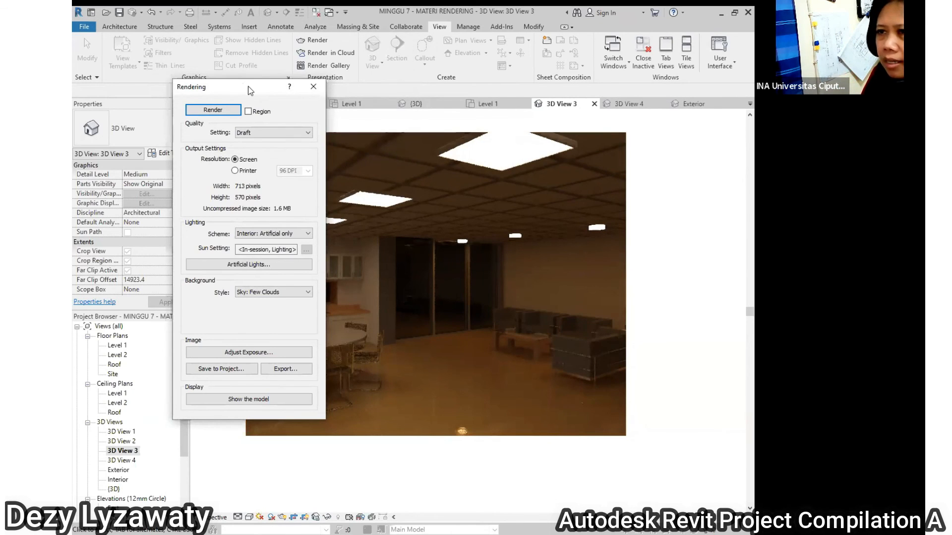
{"action": "left_click_drag", "start_coordinate": [238, 88], "coordinate": [165, 86]}
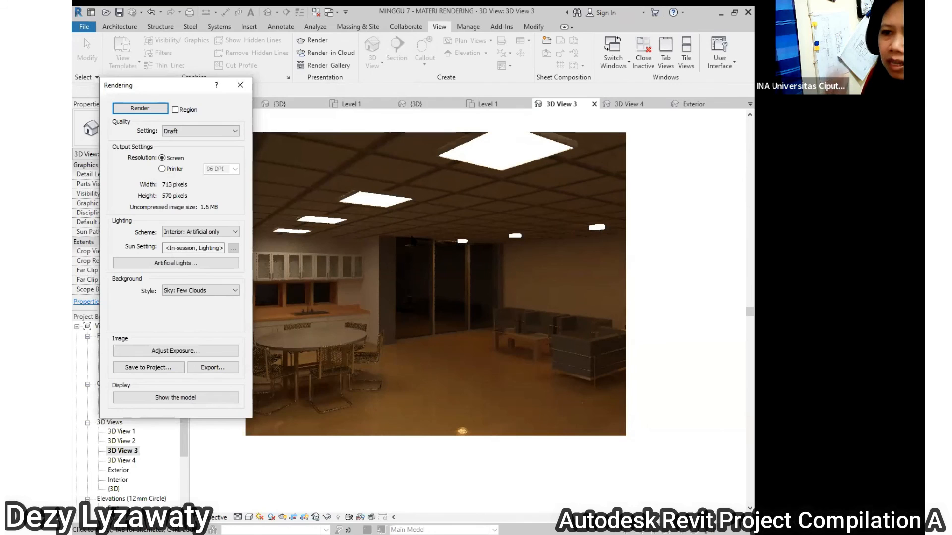
{"action": "left_click_drag", "start_coordinate": [216, 90], "coordinate": [275, 92]}
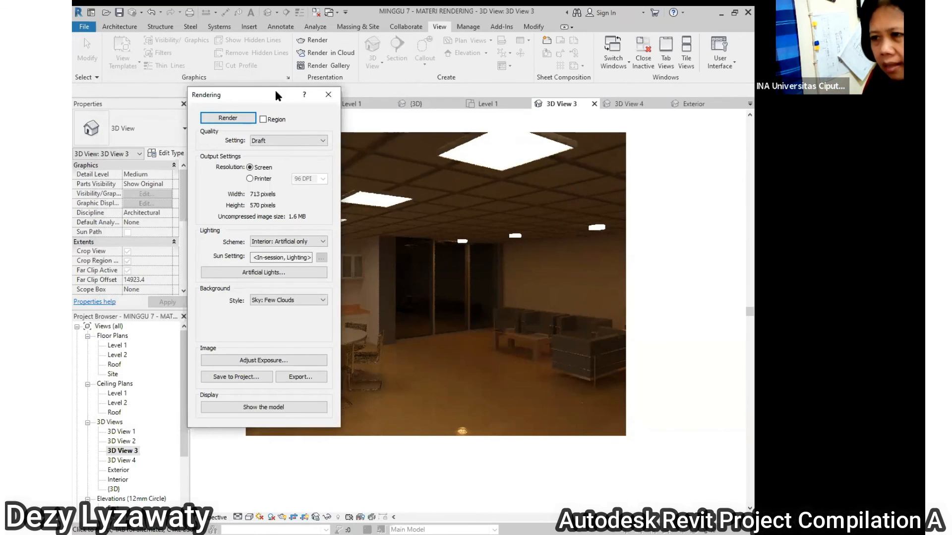
- Render 3D View 3 again with the Interior: Sun and Artificial lighting scheme and close the rendering settings
{"action": "left_click", "coordinate": [317, 242]}
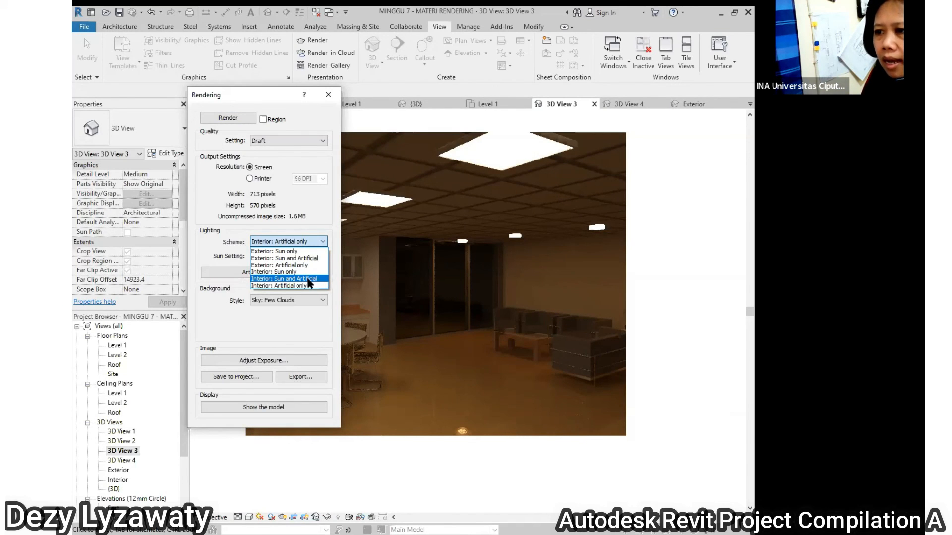
{"action": "left_click", "coordinate": [308, 280]}
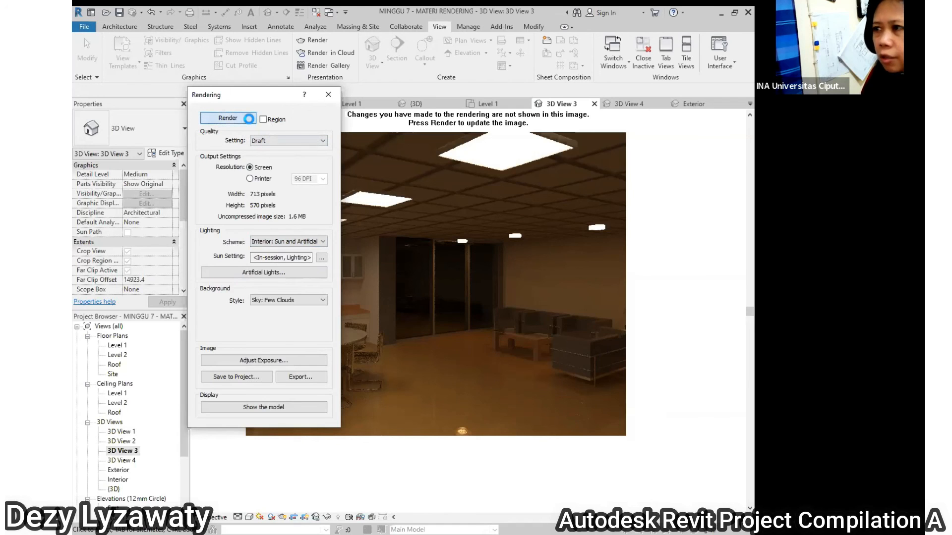
{"action": "left_click", "coordinate": [237, 119]}
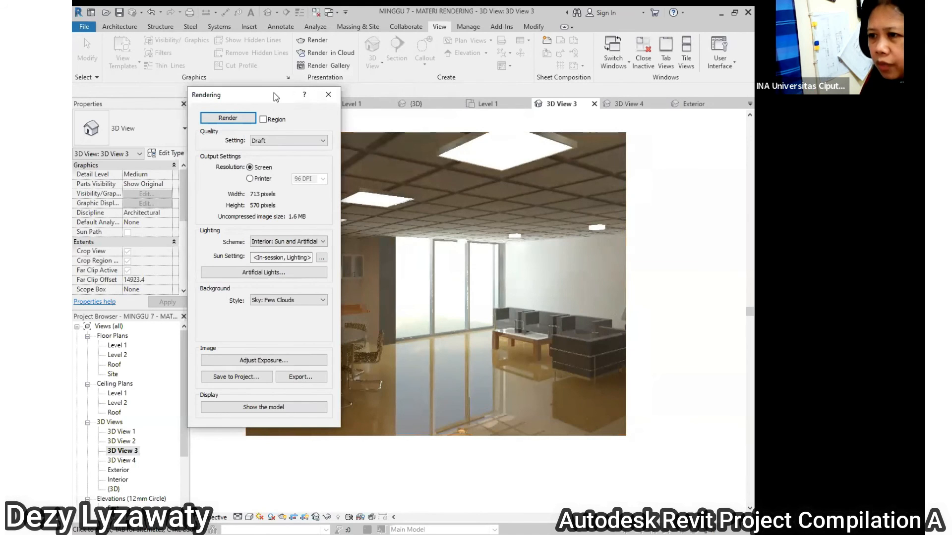
{"action": "left_click_drag", "start_coordinate": [274, 96], "coordinate": [182, 90]}
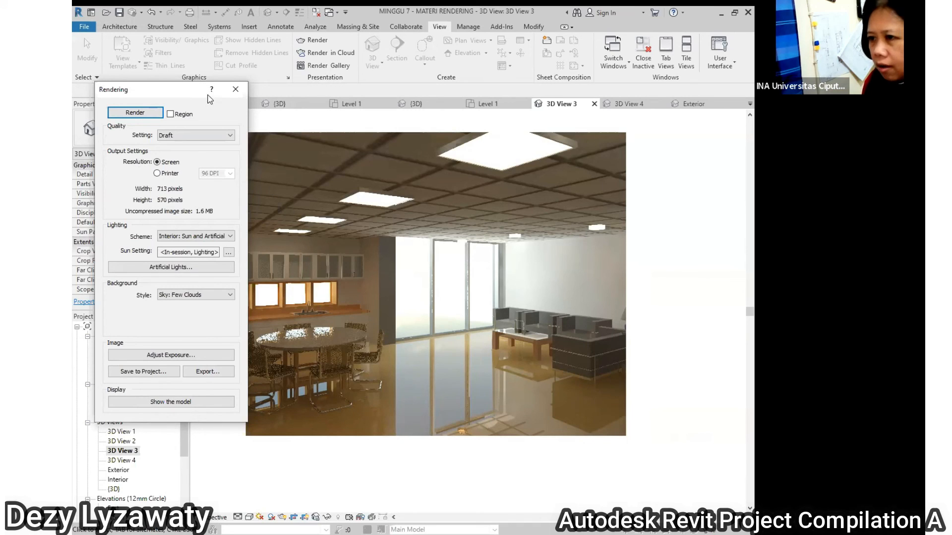
{"action": "left_click_drag", "start_coordinate": [208, 99], "coordinate": [243, 95]}
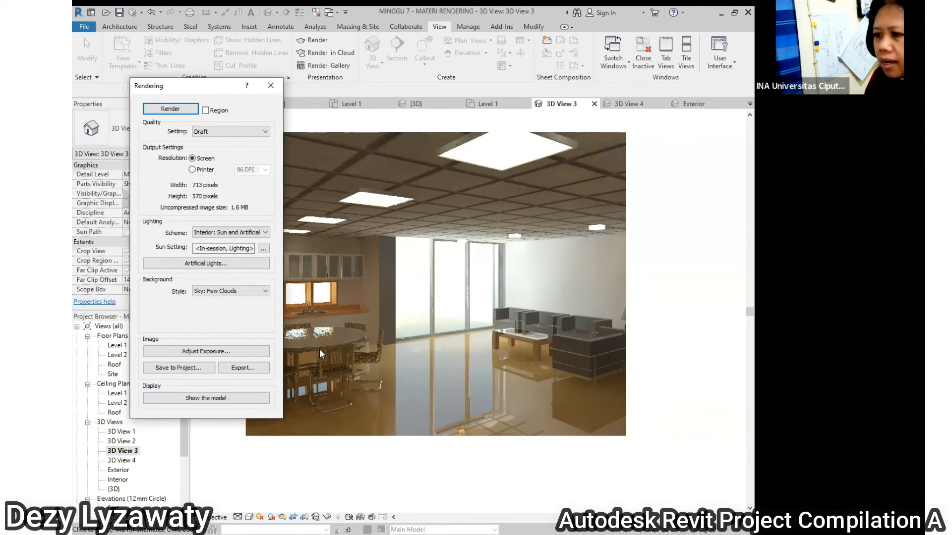
{"action": "left_click", "coordinate": [272, 86]}
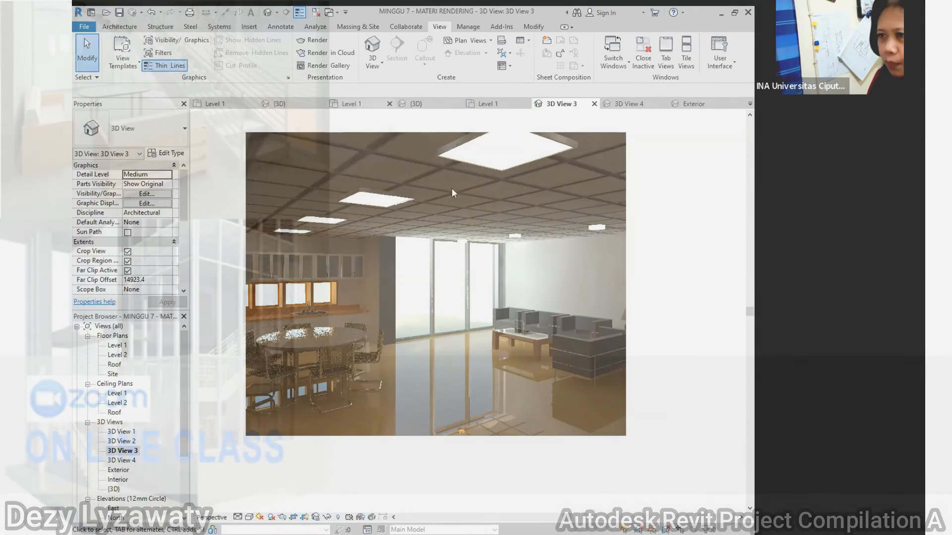